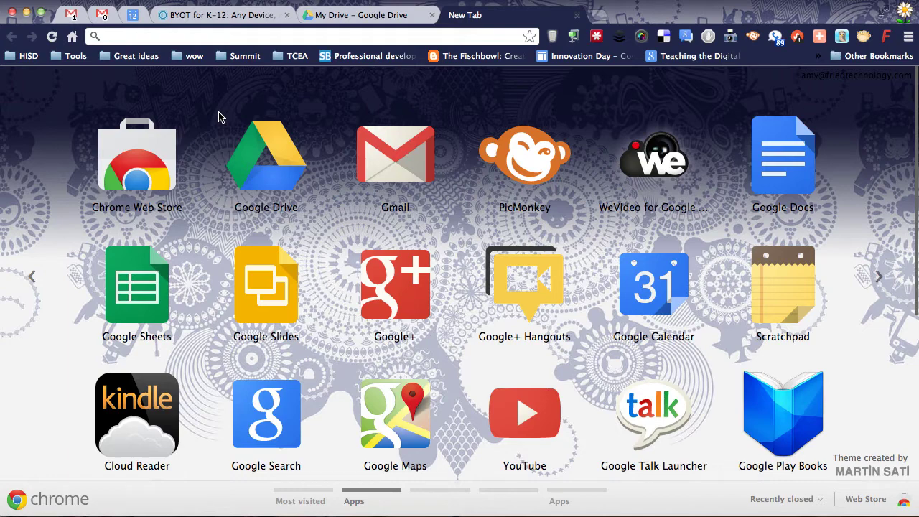
# Step: Review Drive's CREATE list of new item types and connected apps, then open the Chrome Web Store from the apps grid
pyautogui.click(70, 16)
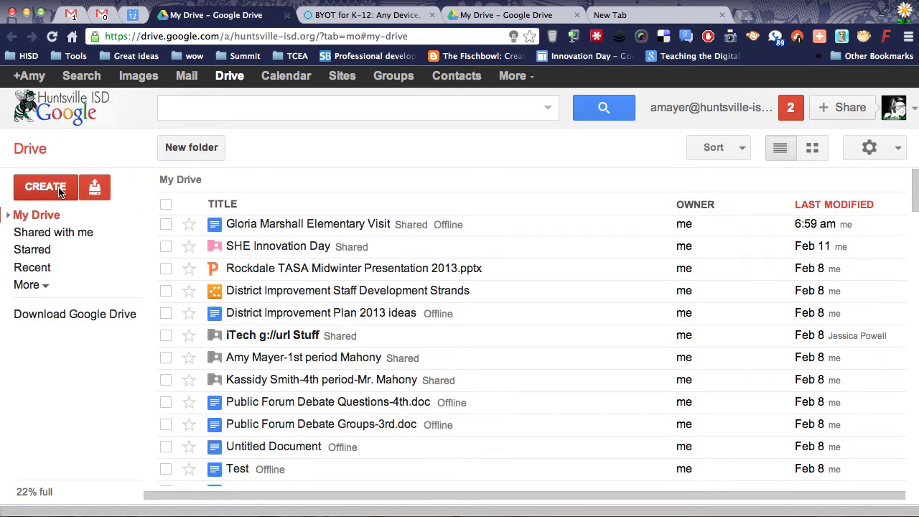
pyautogui.click(44, 187)
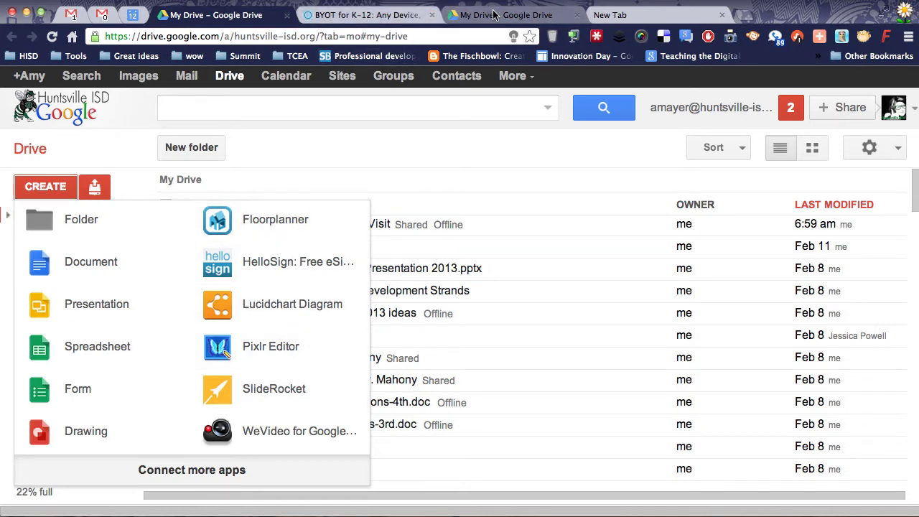
pyautogui.click(610, 15)
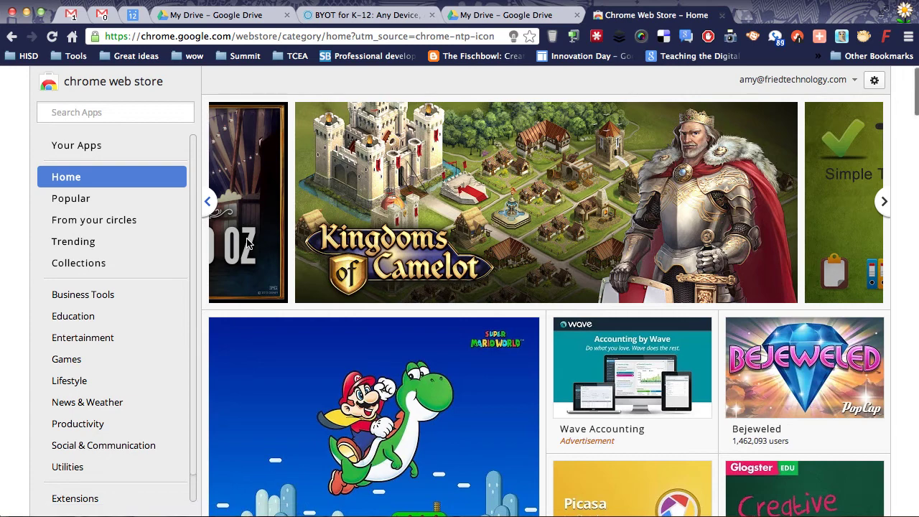
# Step: Open the Web Store's Collections and pick Google Drive, then return to the My Drive tab
pyautogui.click(82, 271)
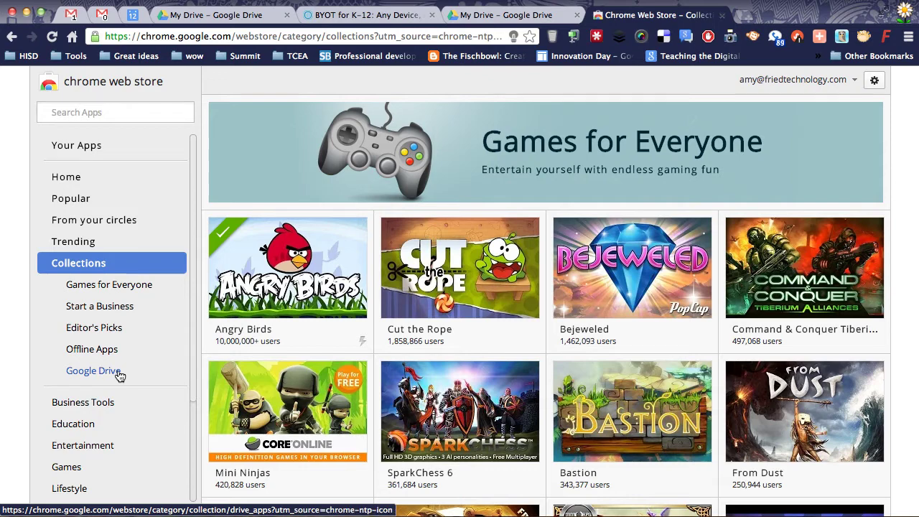
pyautogui.click(106, 376)
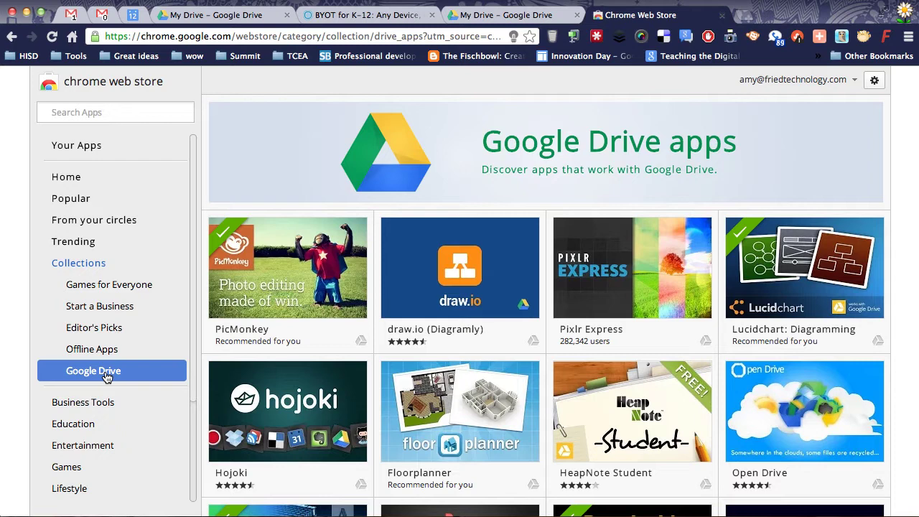
pyautogui.click(212, 17)
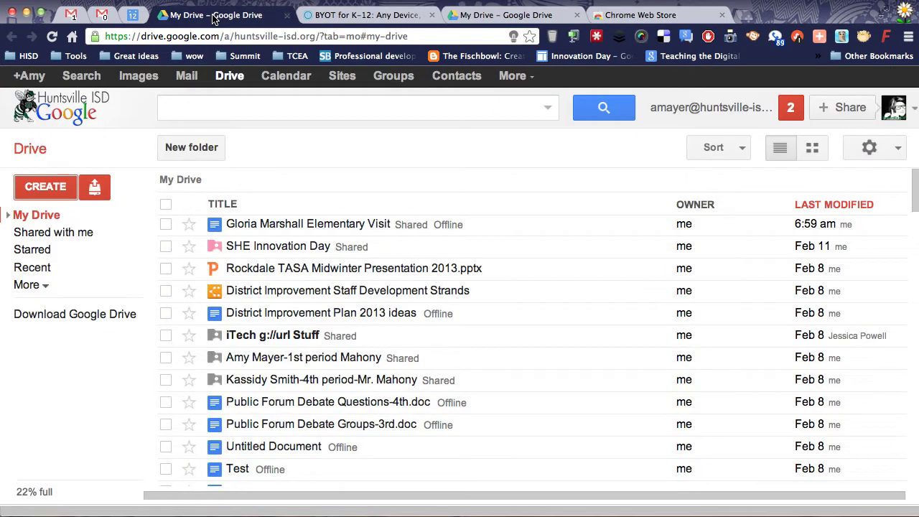
# Step: Show Drive's CREATE dropdown again, then switch back to the store's Google Drive apps collection
pyautogui.click(231, 79)
pyautogui.click(46, 187)
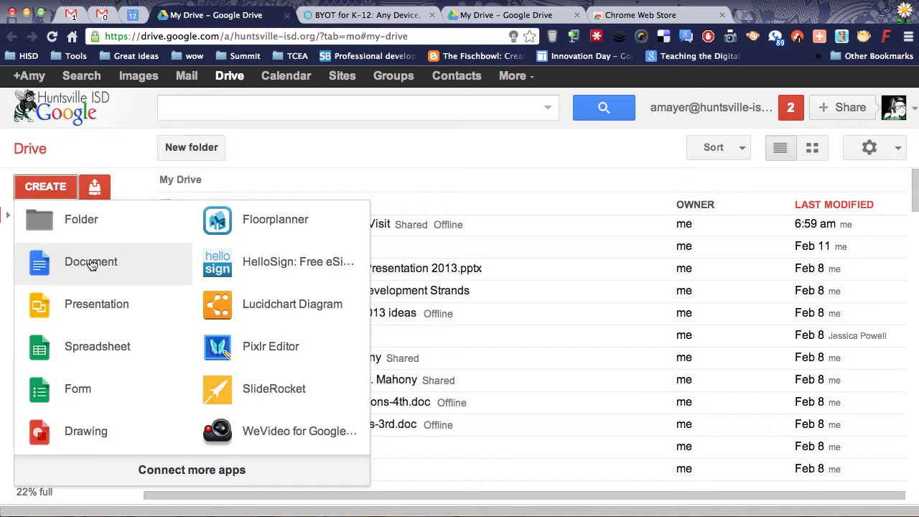
pyautogui.click(651, 15)
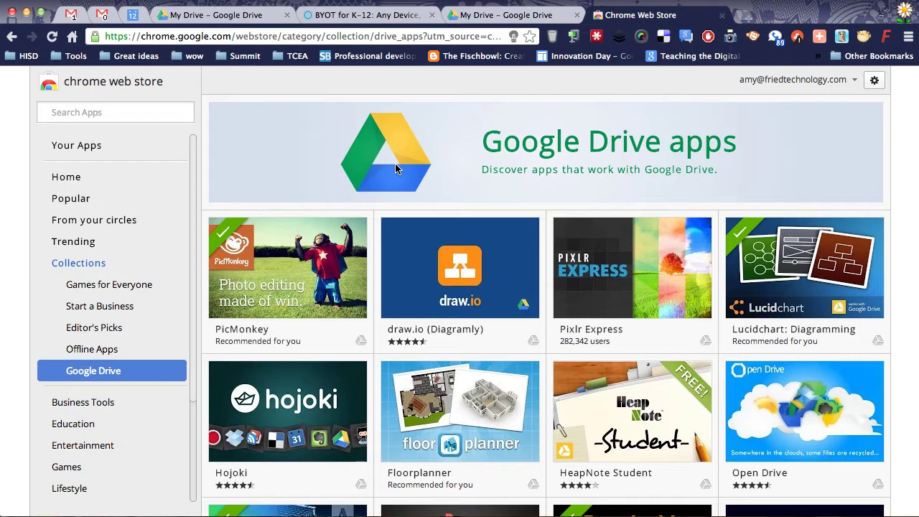
pyautogui.click(897, 12)
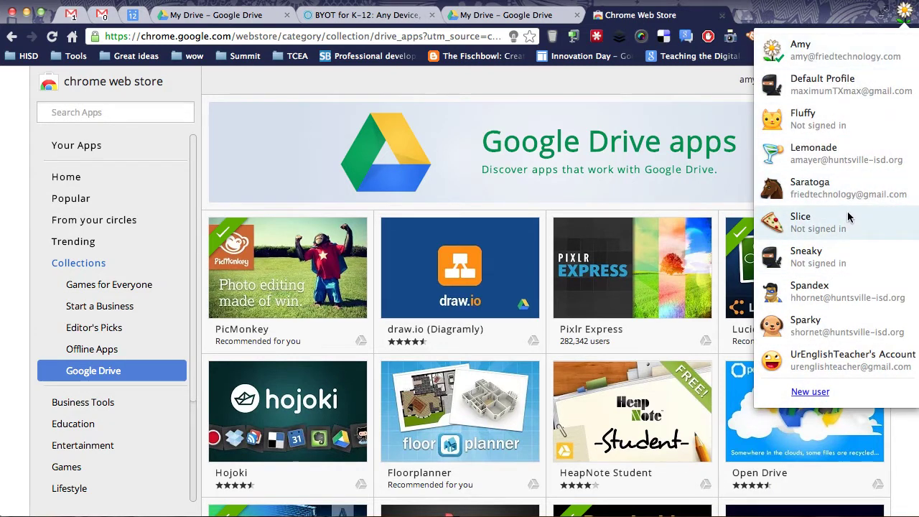
pyautogui.moveTo(843, 56)
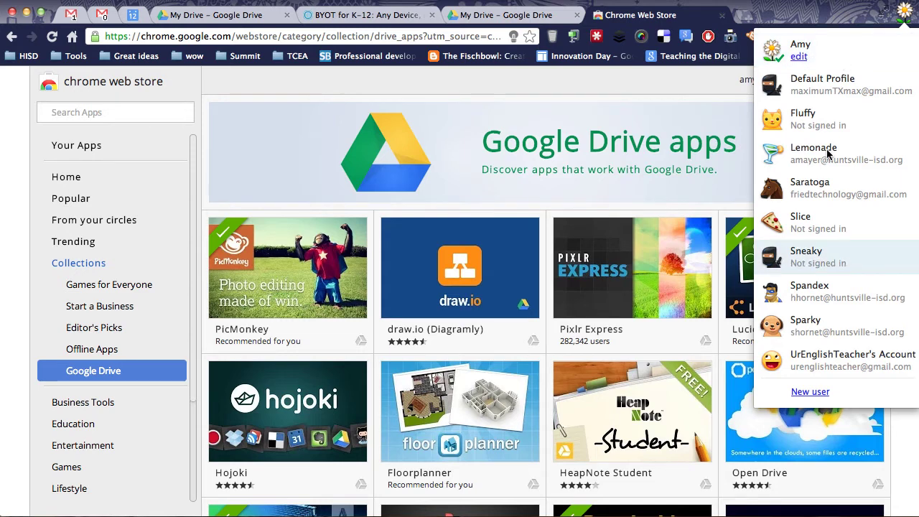
pyautogui.click(821, 360)
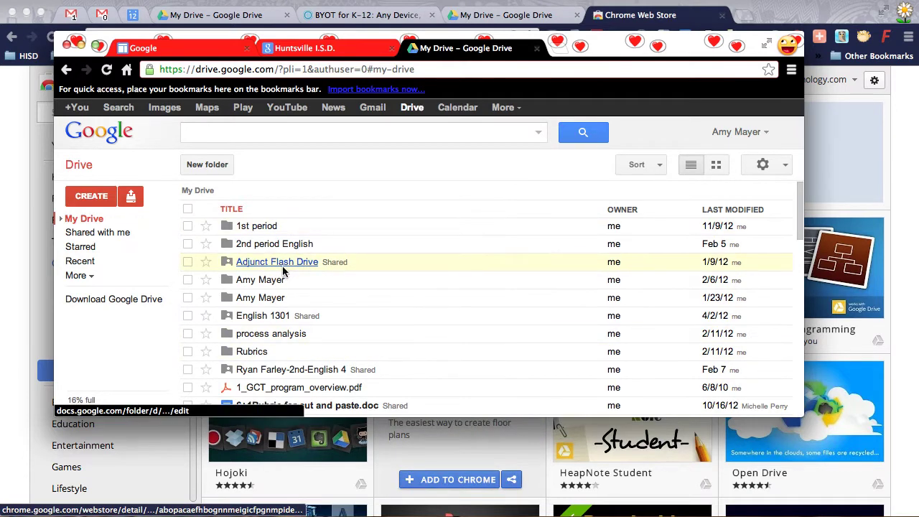
pyautogui.click(91, 196)
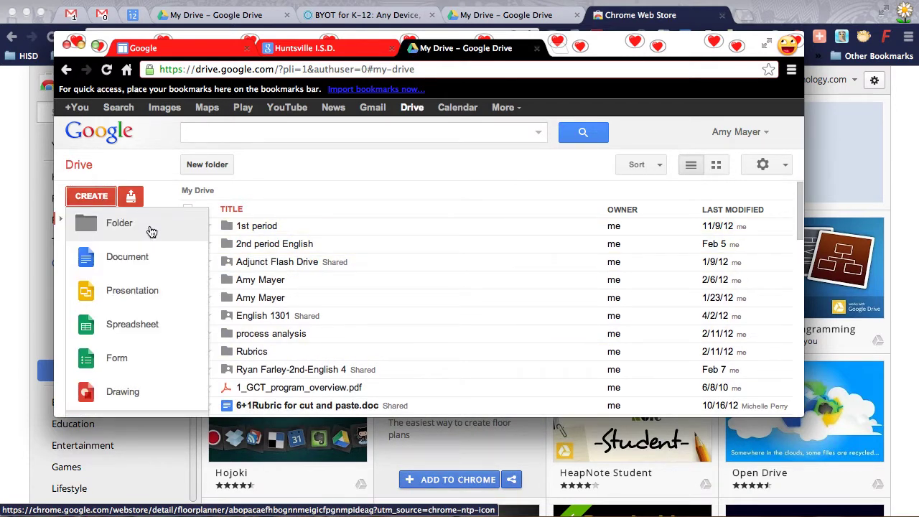
pyautogui.click(316, 180)
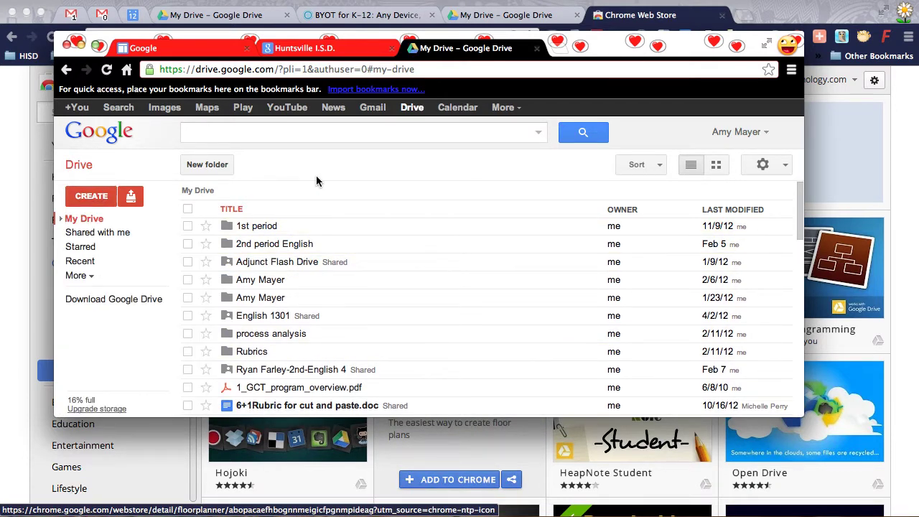
pyautogui.click(66, 44)
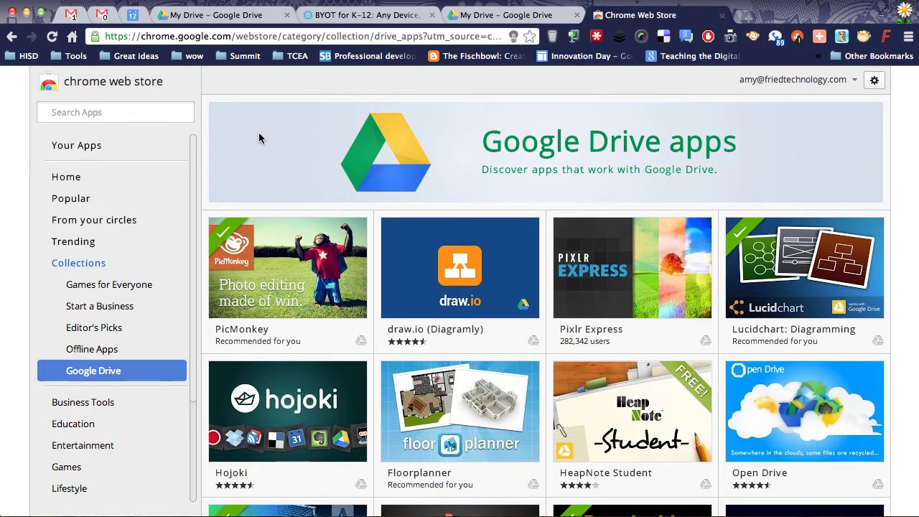
pyautogui.click(903, 10)
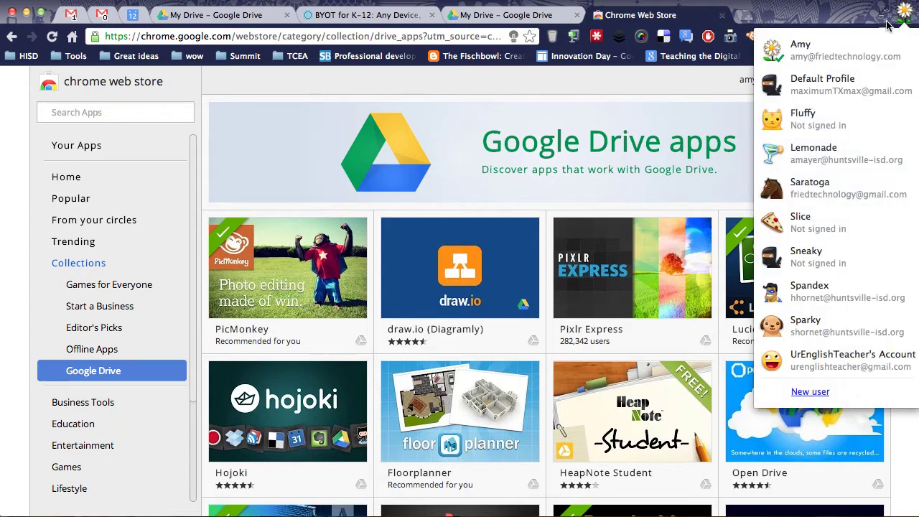
pyautogui.click(857, 23)
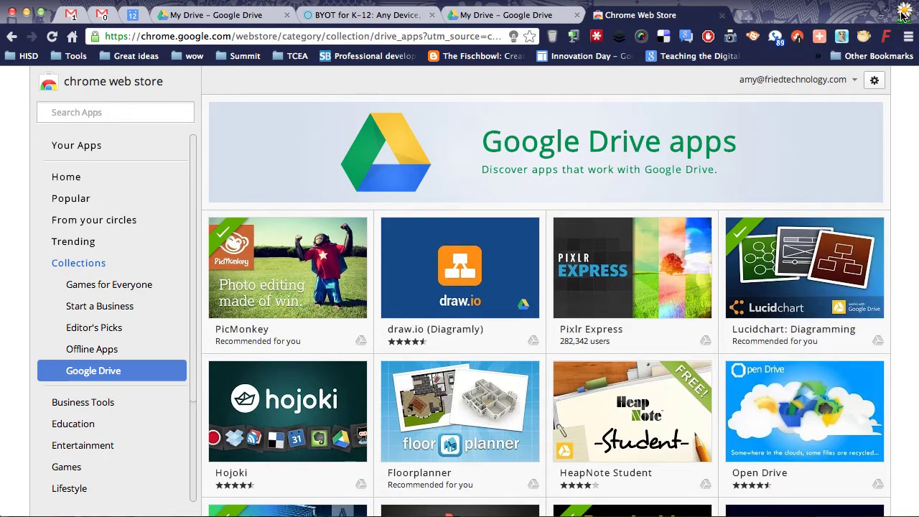
pyautogui.click(903, 14)
pyautogui.click(822, 18)
pyautogui.click(908, 39)
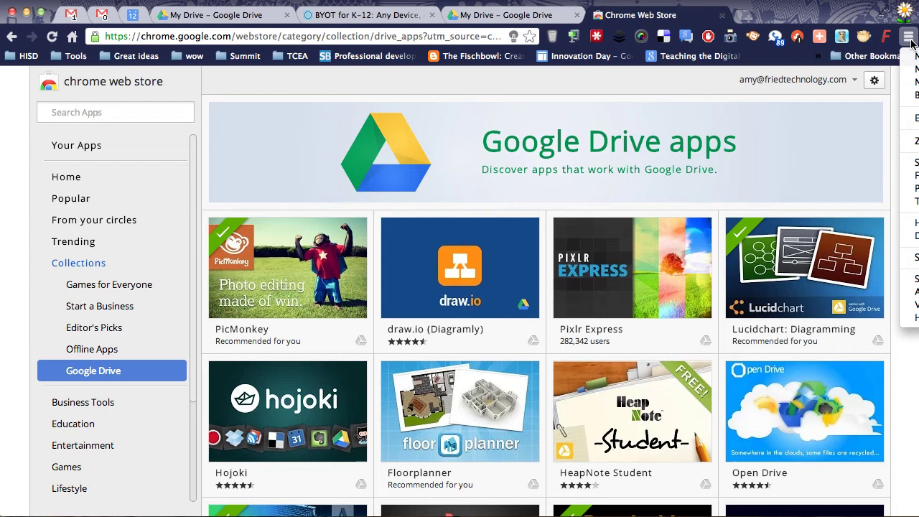
pyautogui.click(908, 38)
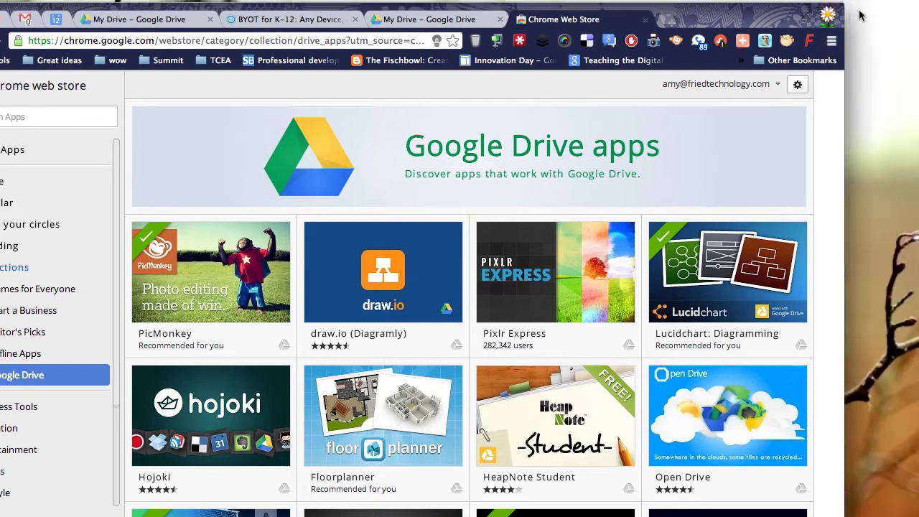
pyautogui.click(741, 43)
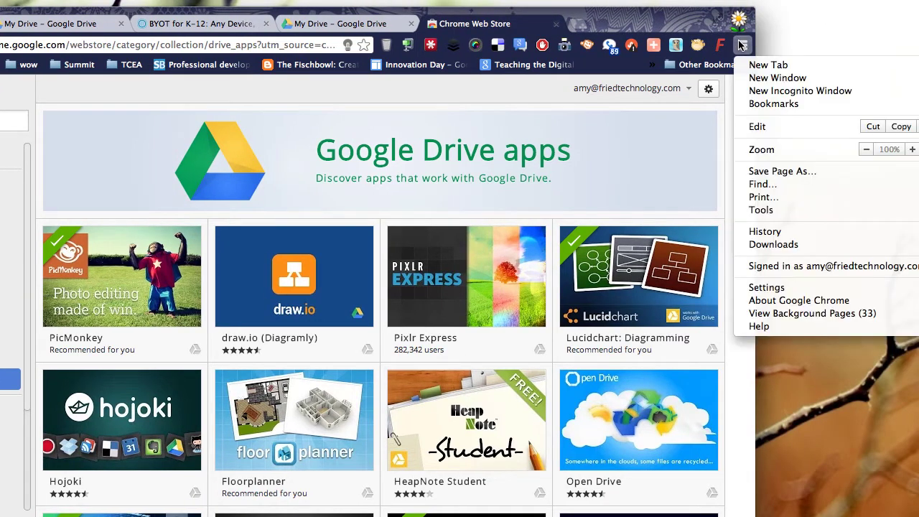
pyautogui.click(775, 287)
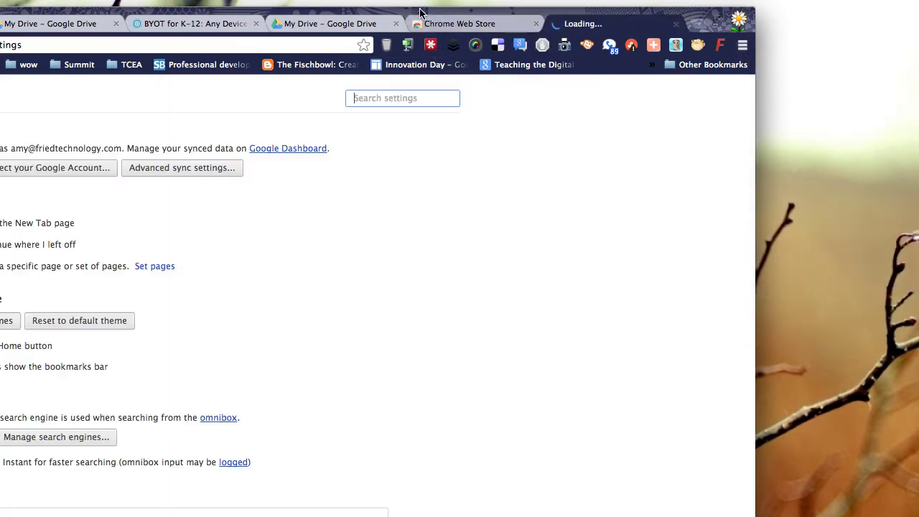
pyautogui.scroll(-1, 451, 305)
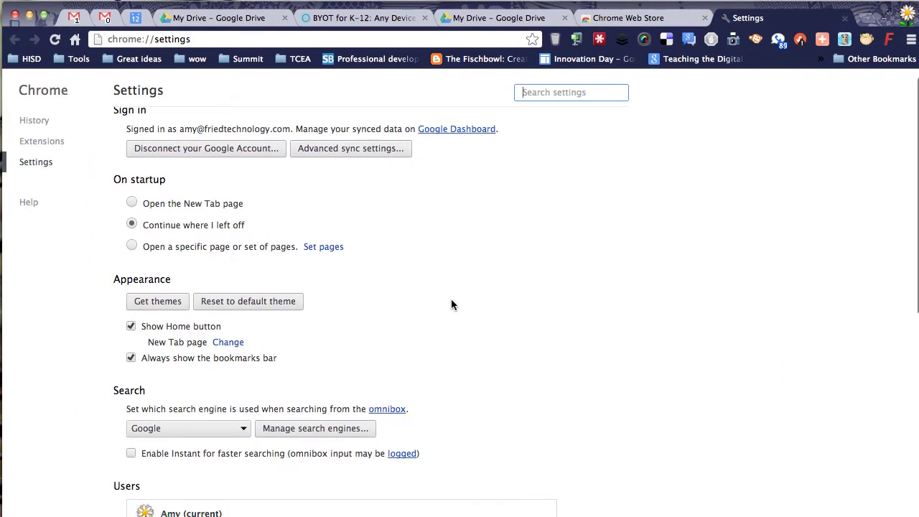
pyautogui.scroll(-10, 450, 301)
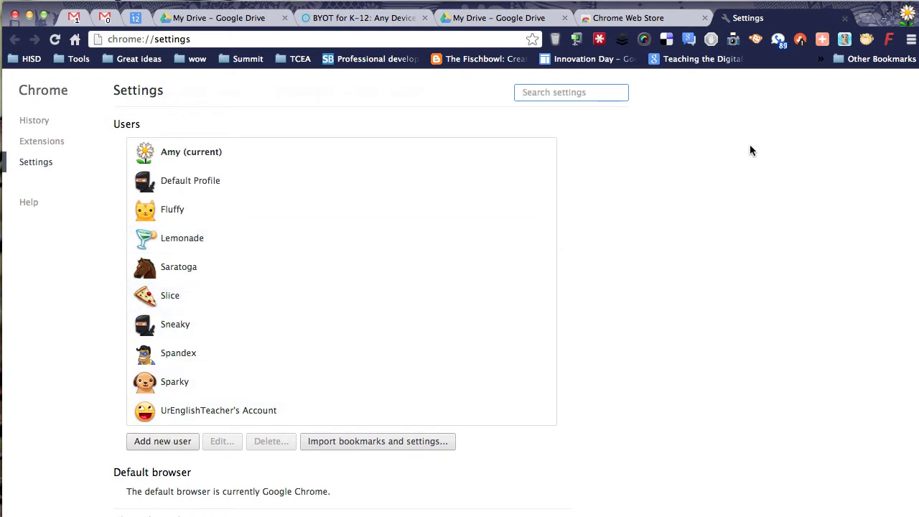
# Step: Close Settings, check the profile list, look over the PicMonkey and draw.io tiles, then return to My Drive
pyautogui.click(845, 18)
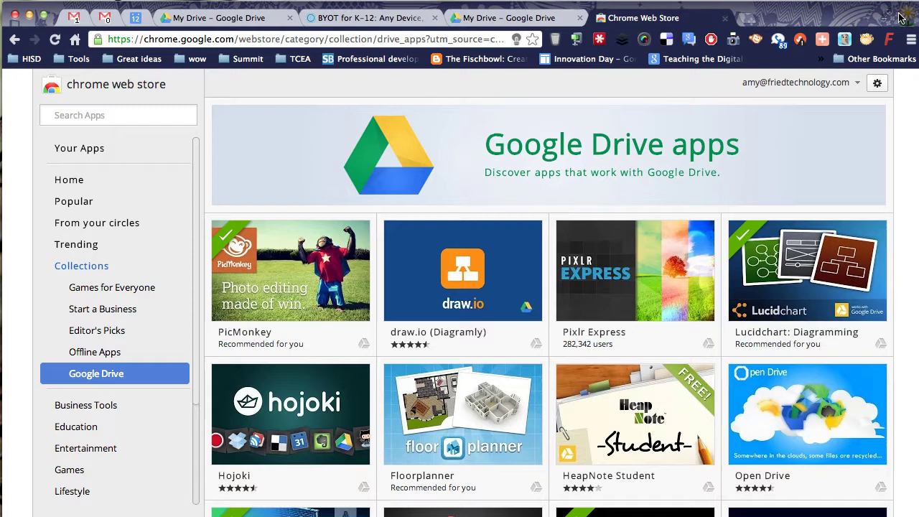
pyautogui.click(906, 15)
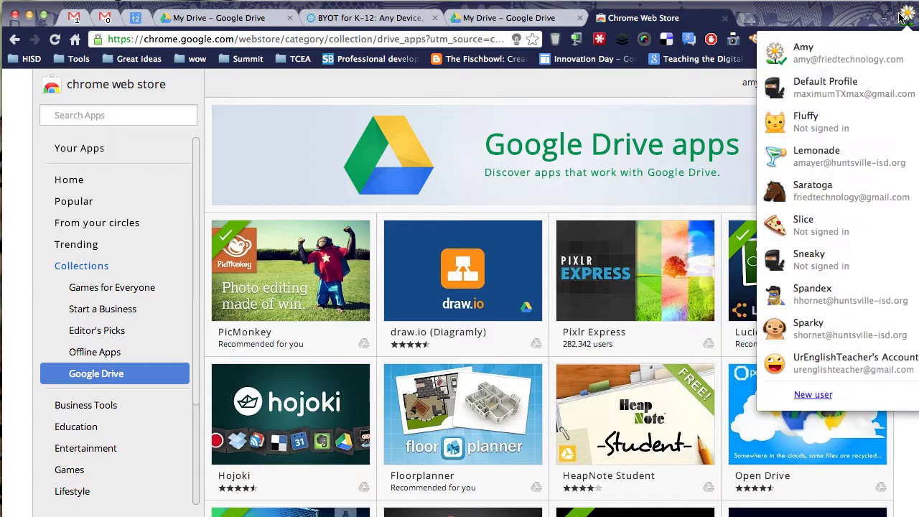
pyautogui.click(619, 102)
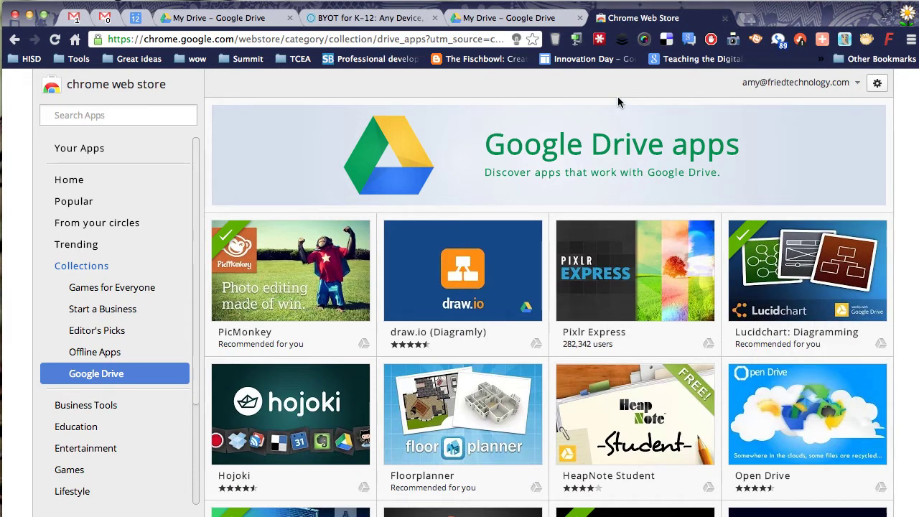
pyautogui.moveTo(310, 302)
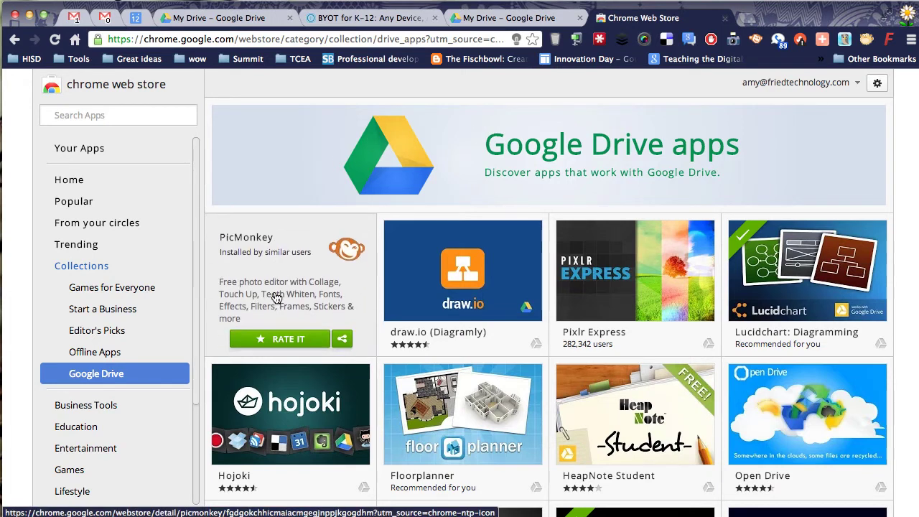
pyautogui.moveTo(461, 304)
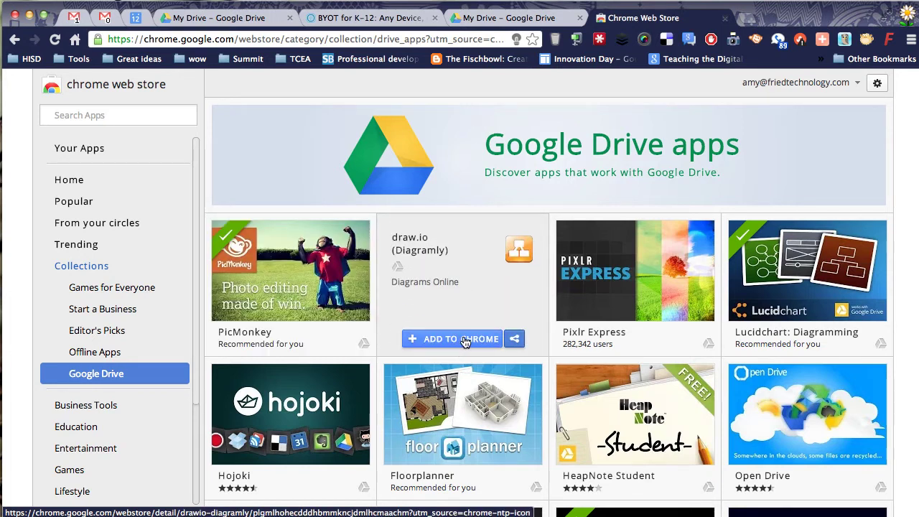
pyautogui.click(230, 24)
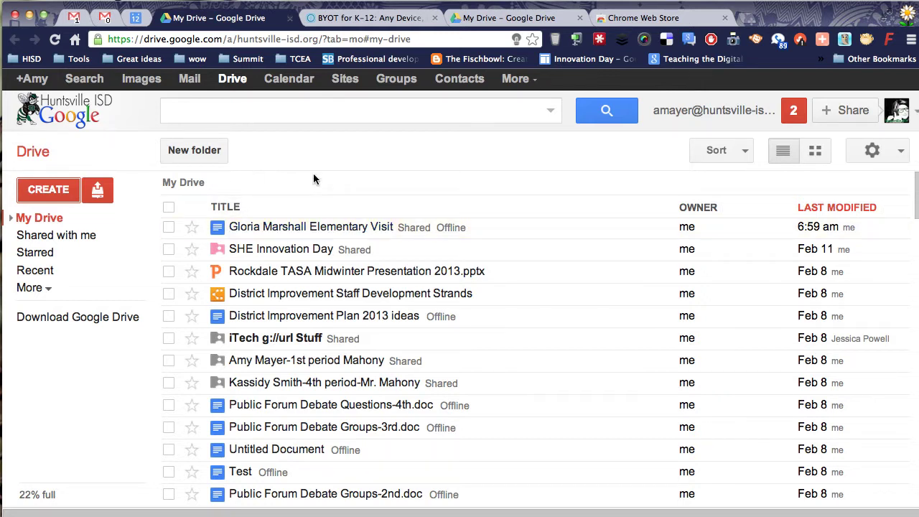
pyautogui.click(678, 1)
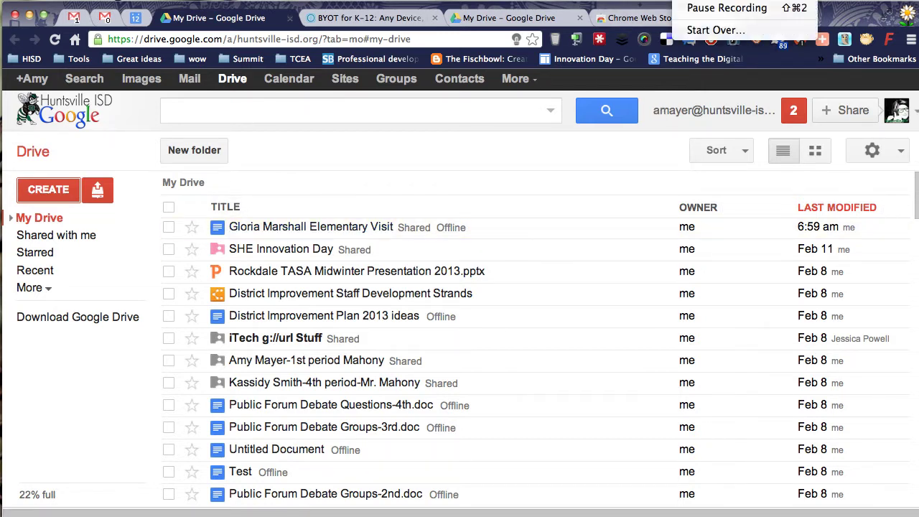
pyautogui.click(706, 8)
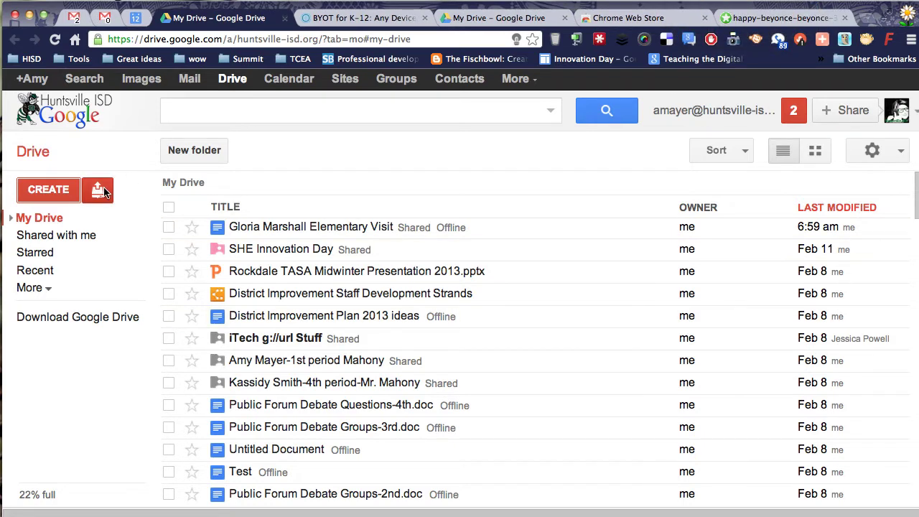
pyautogui.click(102, 189)
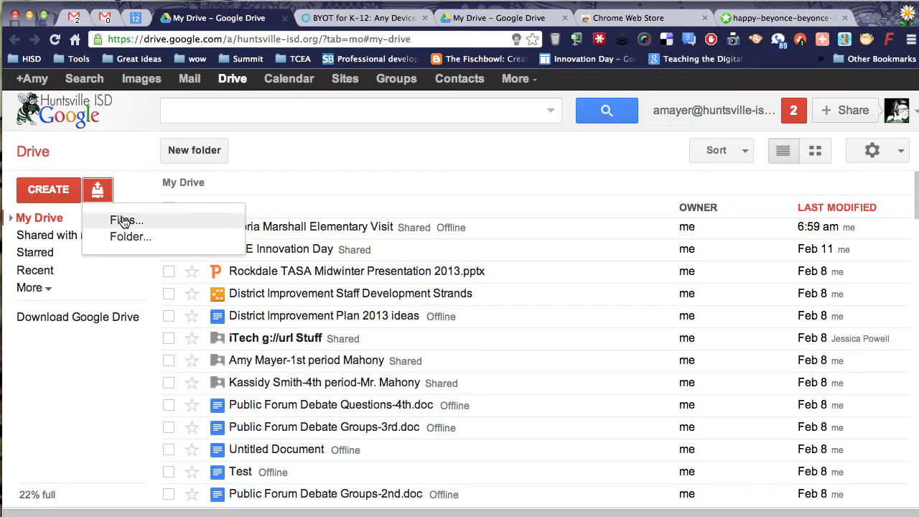
pyautogui.click(153, 226)
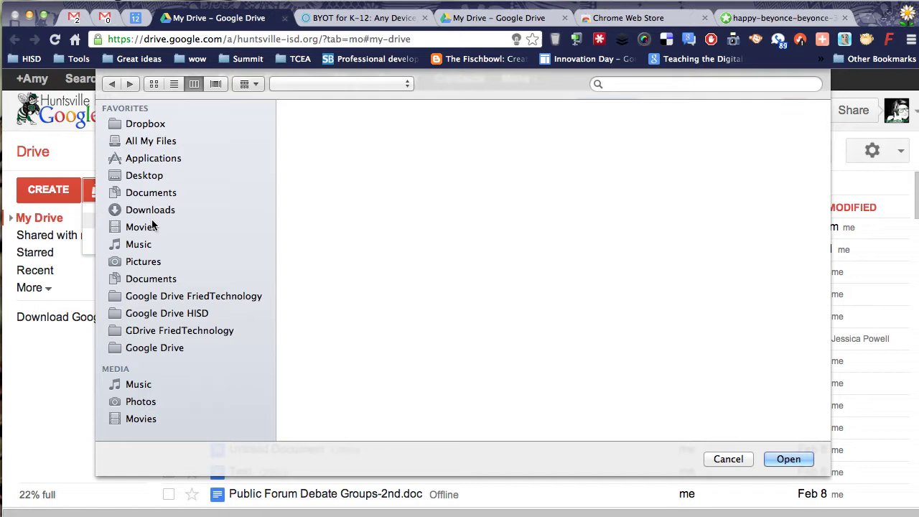
pyautogui.click(133, 175)
pyautogui.click(332, 125)
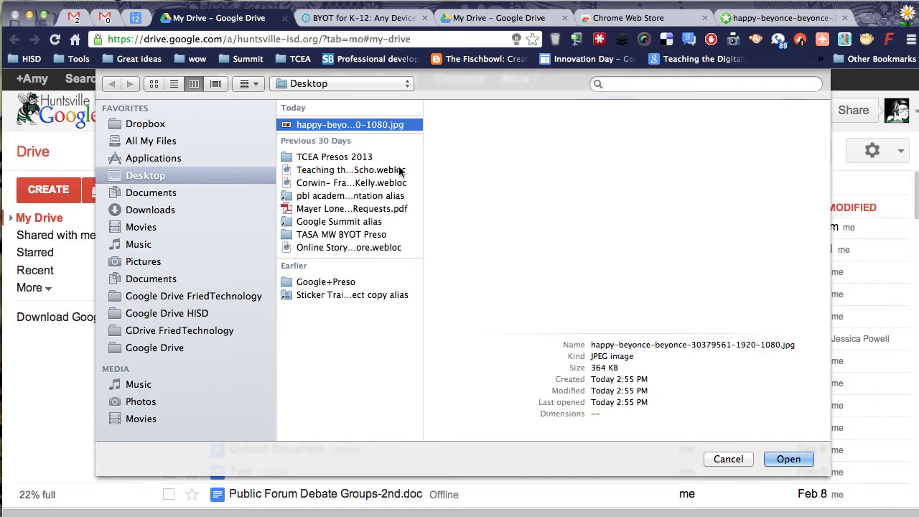
pyautogui.click(787, 460)
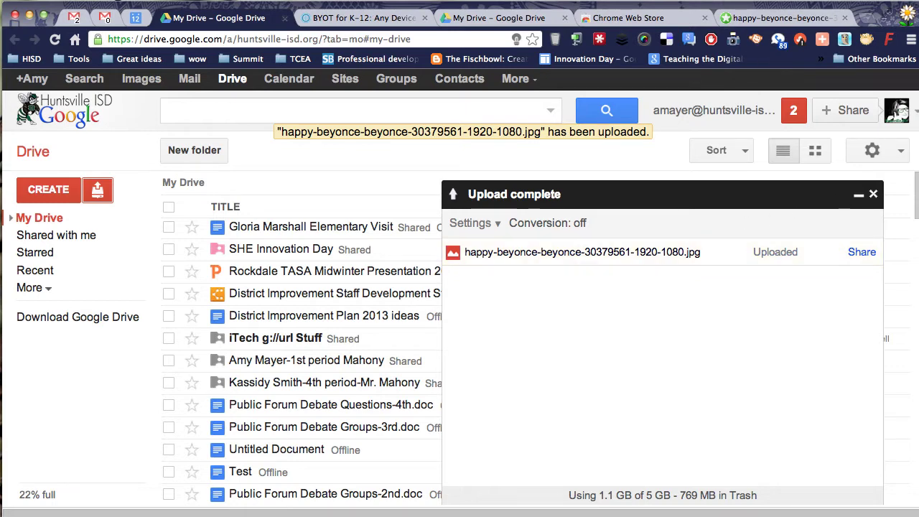
# Step: Select the uploaded happy-beyonce photo and open it in PicMonkey via More > Open with
pyautogui.click(718, 8)
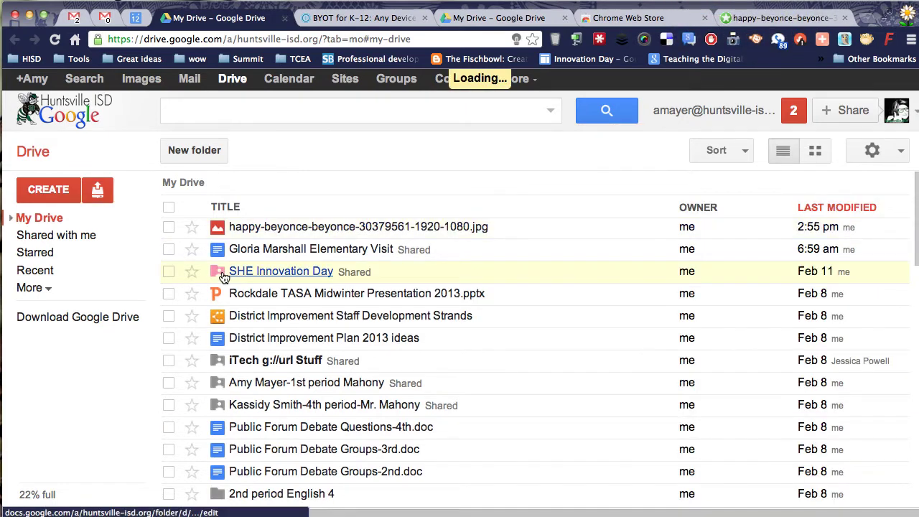
pyautogui.click(168, 227)
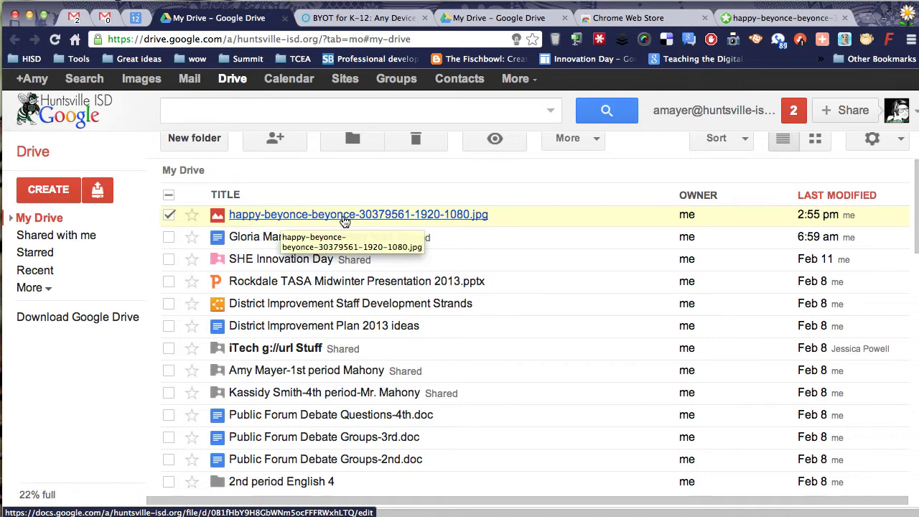
pyautogui.click(573, 138)
pyautogui.moveTo(610, 197)
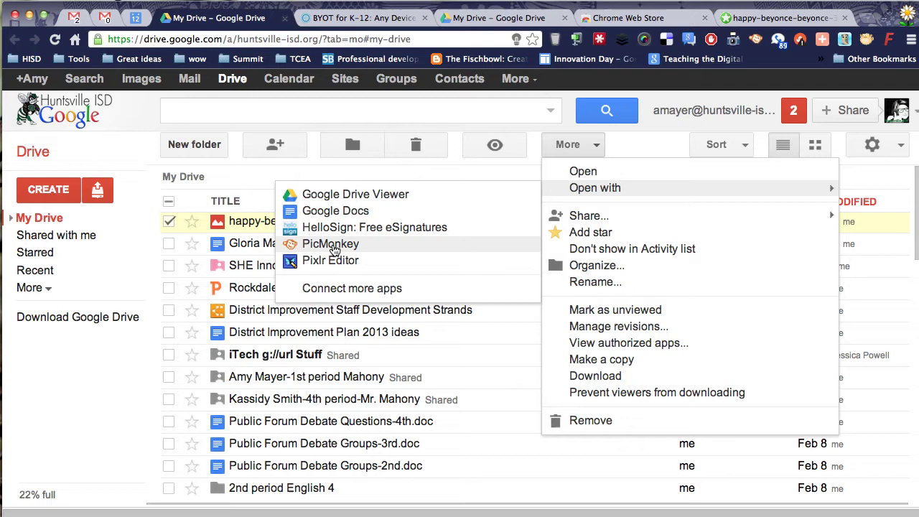
pyautogui.click(332, 245)
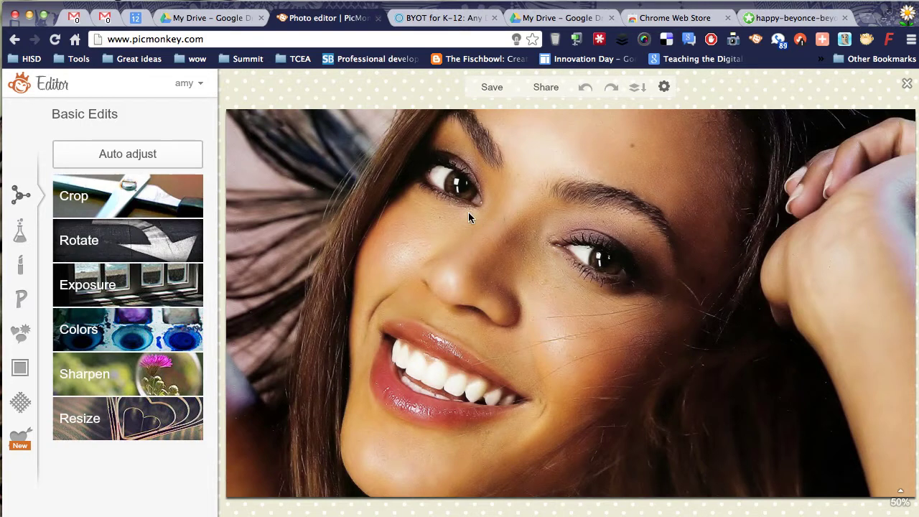
# Step: Preview the Time Machine, Polaroid Film, Daguerreotype and finally Sepia effects on the photo
pyautogui.click(20, 233)
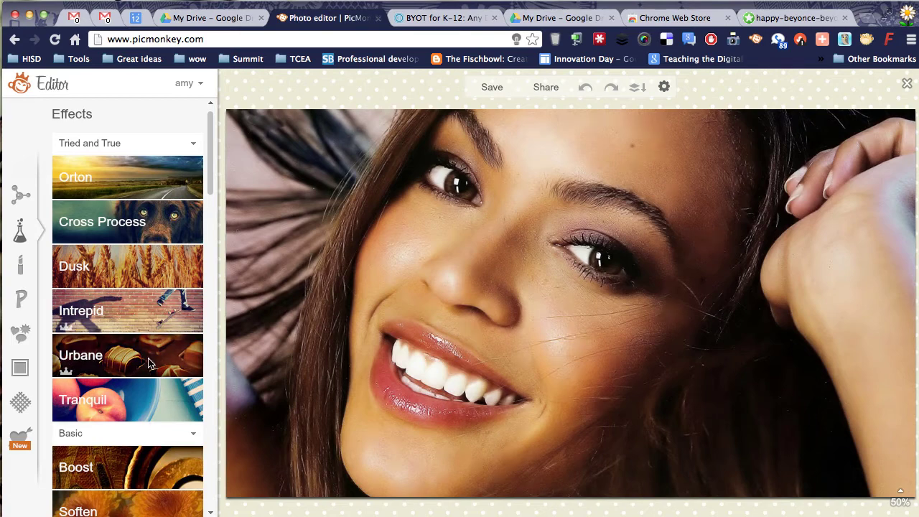
pyautogui.scroll(-5, 129, 344)
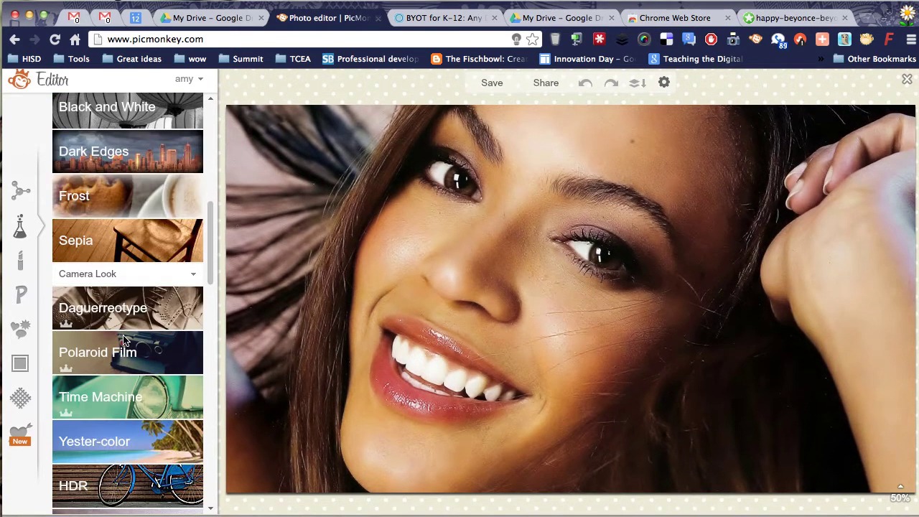
pyautogui.click(114, 402)
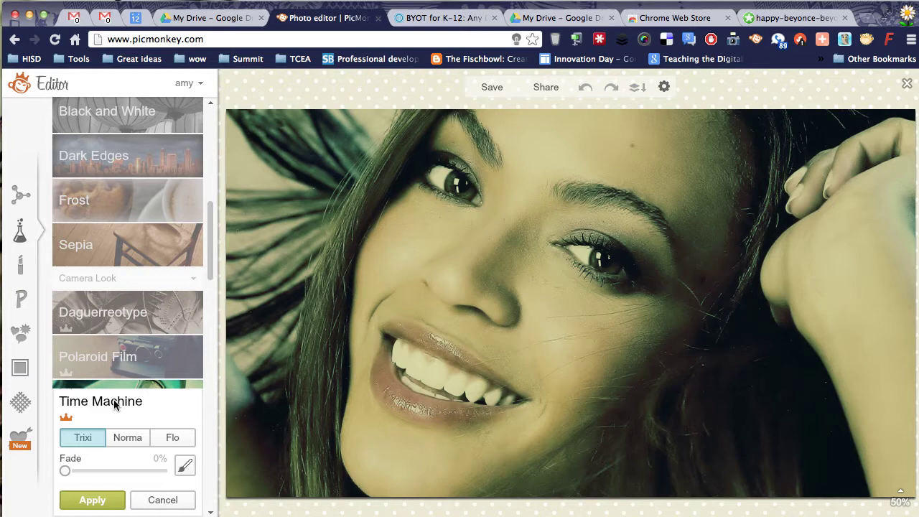
pyautogui.click(115, 359)
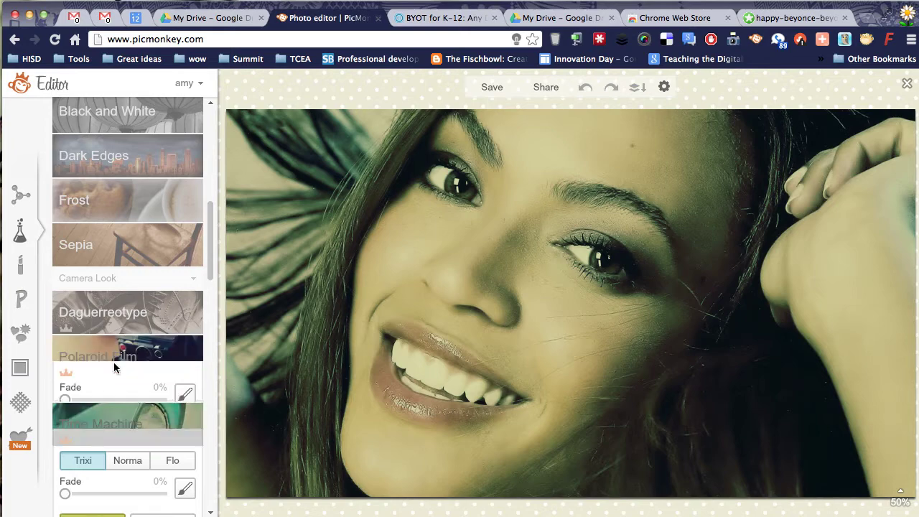
pyautogui.click(115, 319)
pyautogui.click(103, 259)
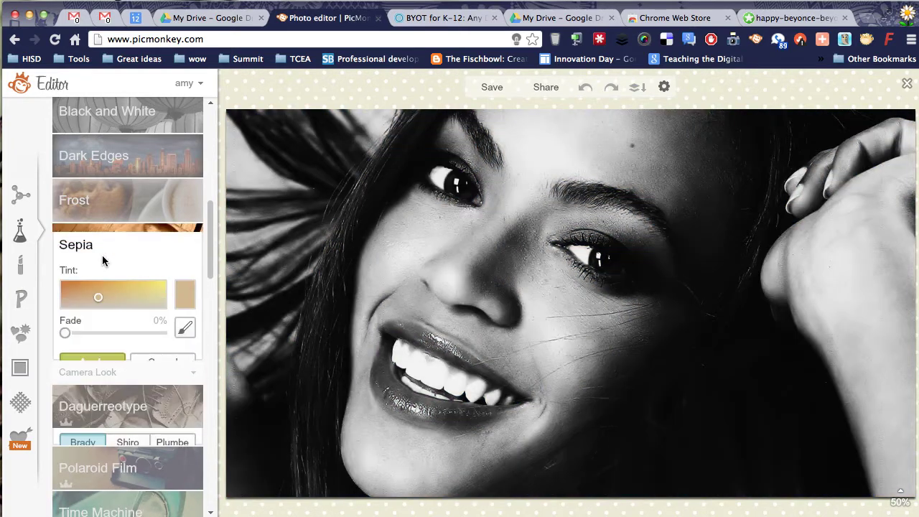
# Step: Return to Basic Edits, browse Touch Up, then open the Zombies theme with Zombulate, Blood Spill and Undead Text
pyautogui.click(19, 198)
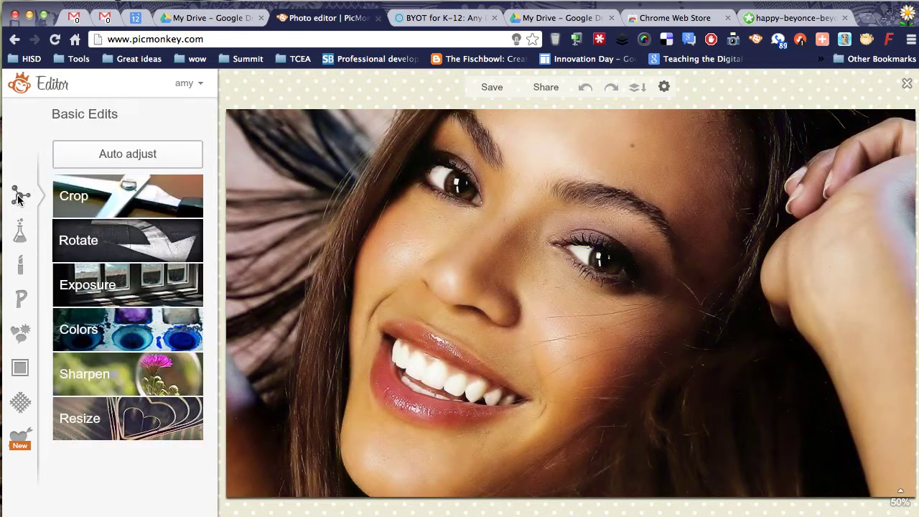
pyautogui.click(21, 266)
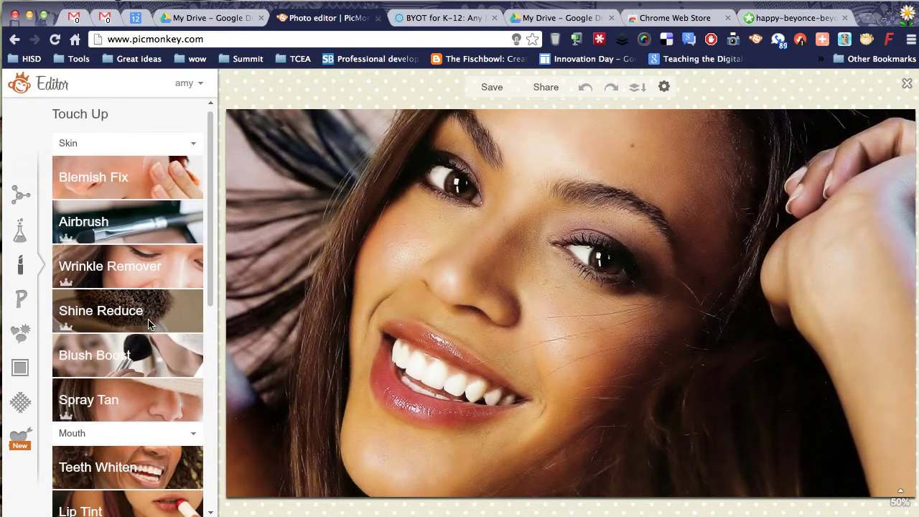
pyautogui.scroll(-5, 148, 322)
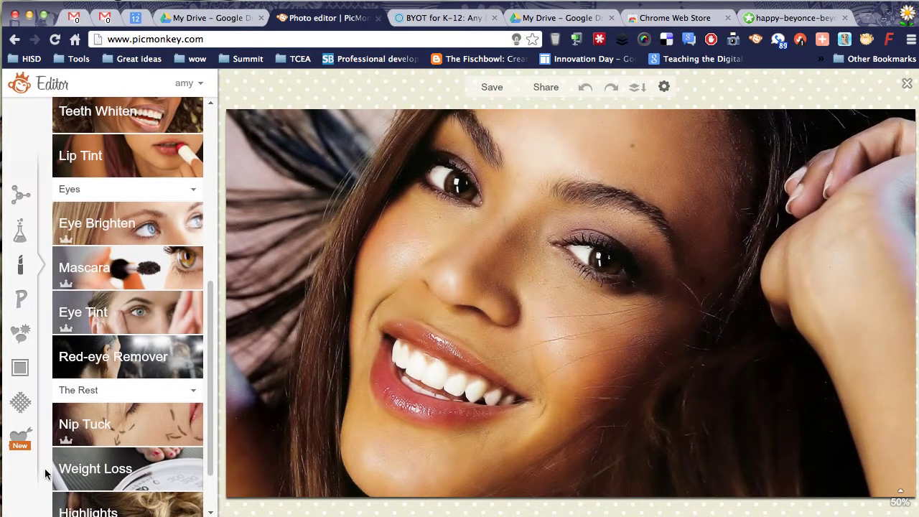
pyautogui.click(21, 437)
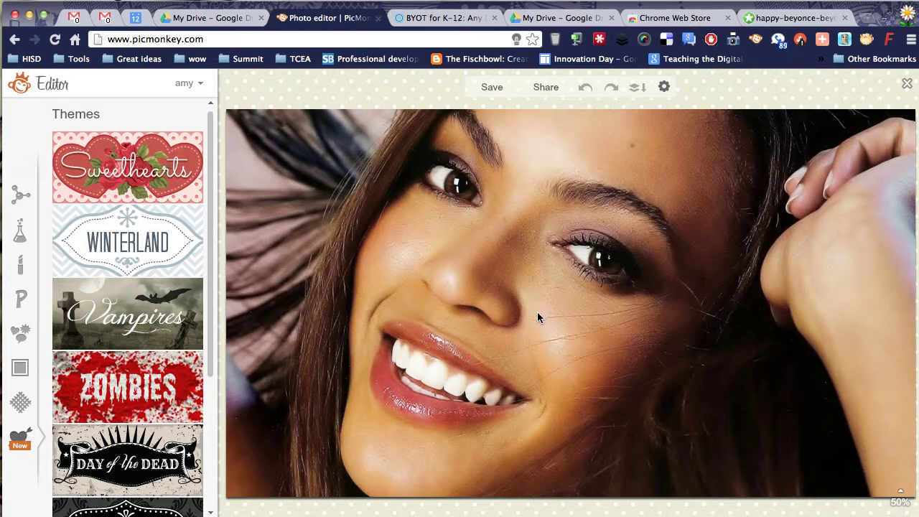
pyautogui.click(129, 389)
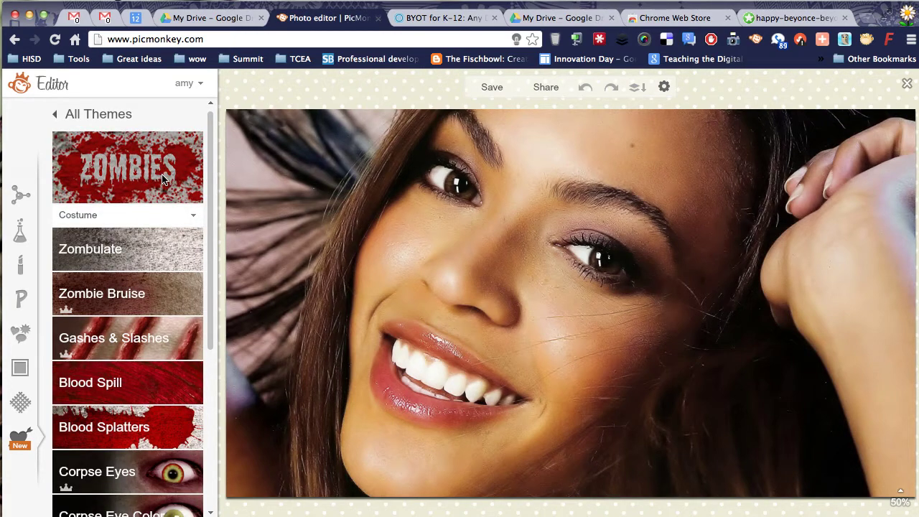
pyautogui.scroll(-5, 137, 280)
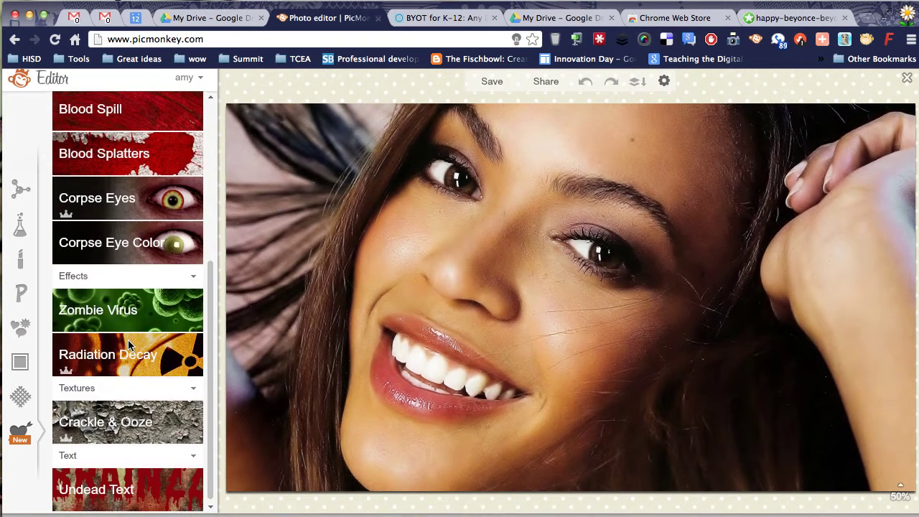
# Step: Add a Corpse Eyes bloodshot overlay, shrunk and fitted over the right eye
pyautogui.click(150, 256)
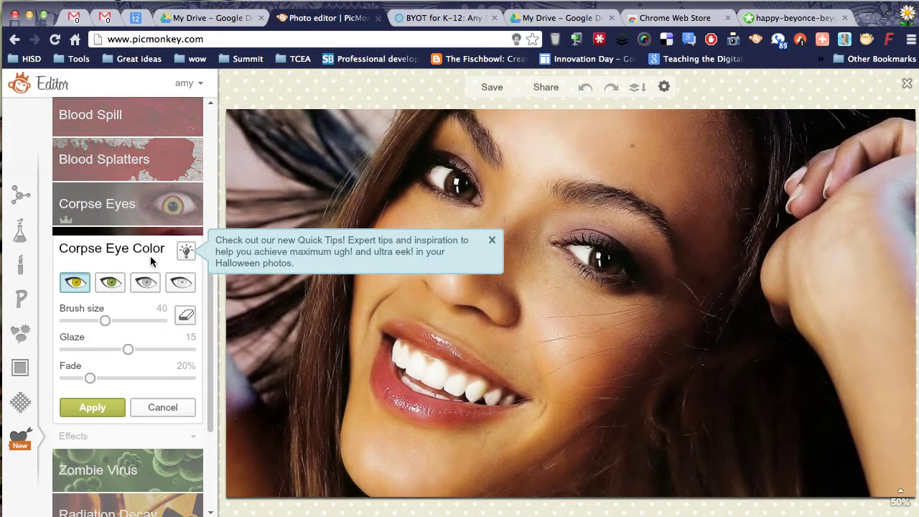
pyautogui.click(143, 208)
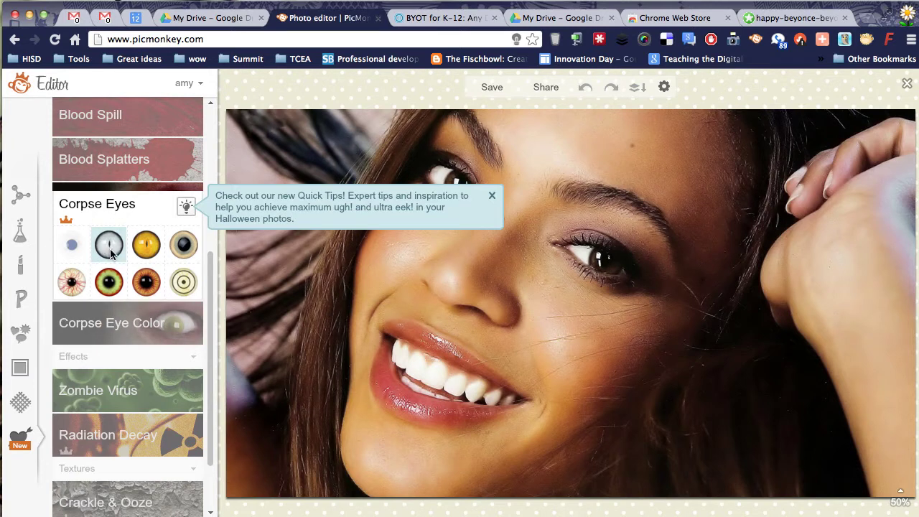
pyautogui.click(77, 285)
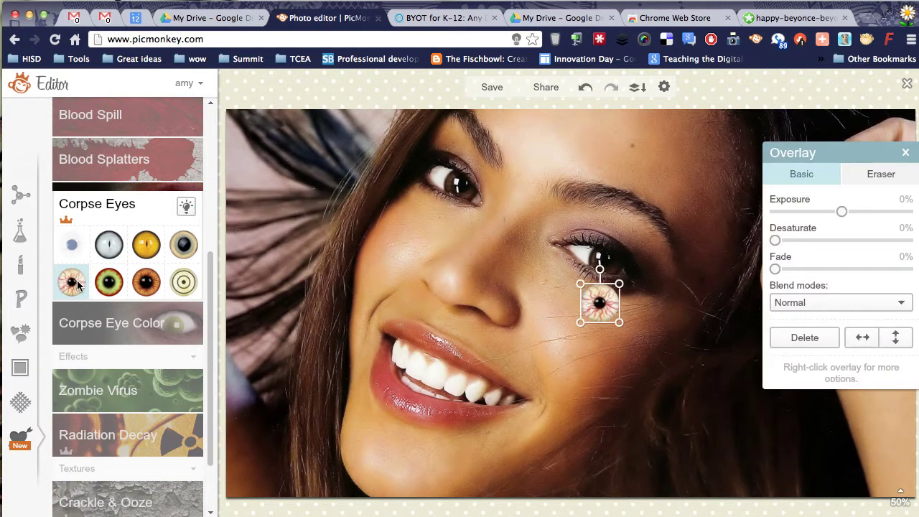
pyautogui.moveTo(618, 322); pyautogui.dragTo(616, 272)
pyautogui.click(528, 285)
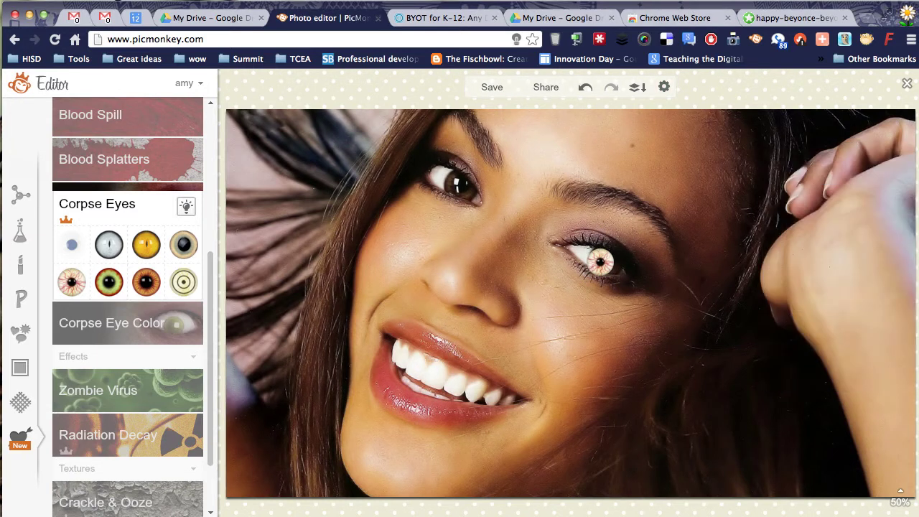
pyautogui.click(692, 4)
# Step: Add a ringed target-eye overlay, shrunk and placed over the left eye
pyautogui.click(176, 285)
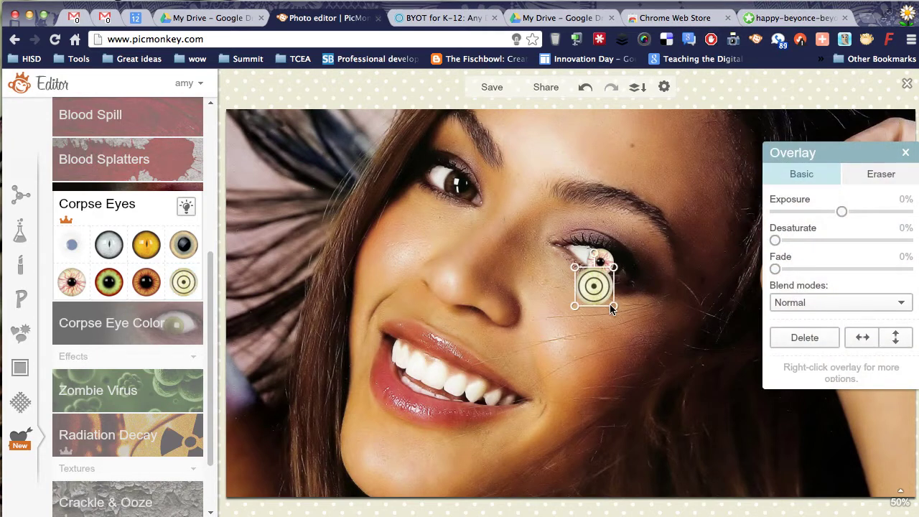
pyautogui.moveTo(612, 308); pyautogui.dragTo(460, 185)
pyautogui.click(436, 232)
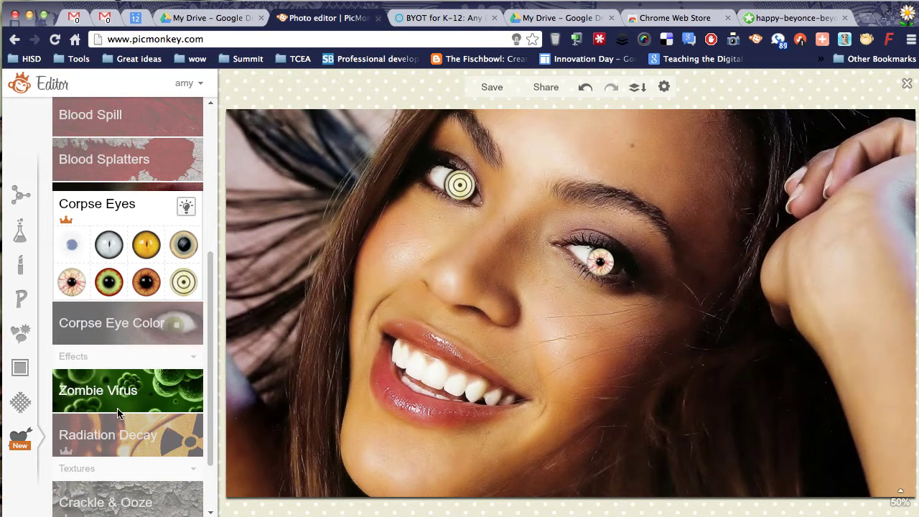
# Step: Paint Zombie Bruise shading under the right-hand eye and apply it
pyautogui.scroll(5, 118, 411)
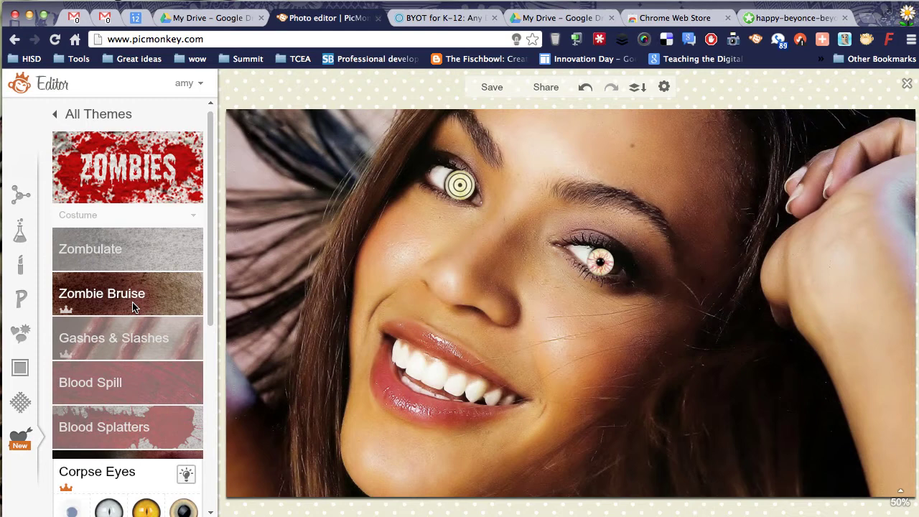
pyautogui.click(133, 308)
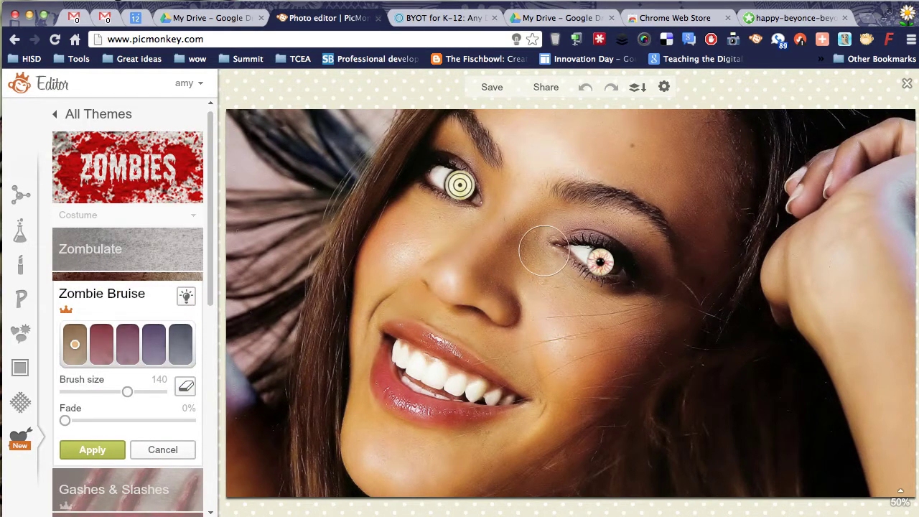
pyautogui.moveTo(544, 251)
pyautogui.mouseDown()
pyautogui.moveTo(571, 288)
pyautogui.moveTo(588, 293)
pyautogui.moveTo(531, 247)
pyautogui.moveTo(527, 230)
pyautogui.moveTo(424, 209)
pyautogui.moveTo(452, 227)
pyautogui.moveTo(509, 222)
pyautogui.mouseUp()
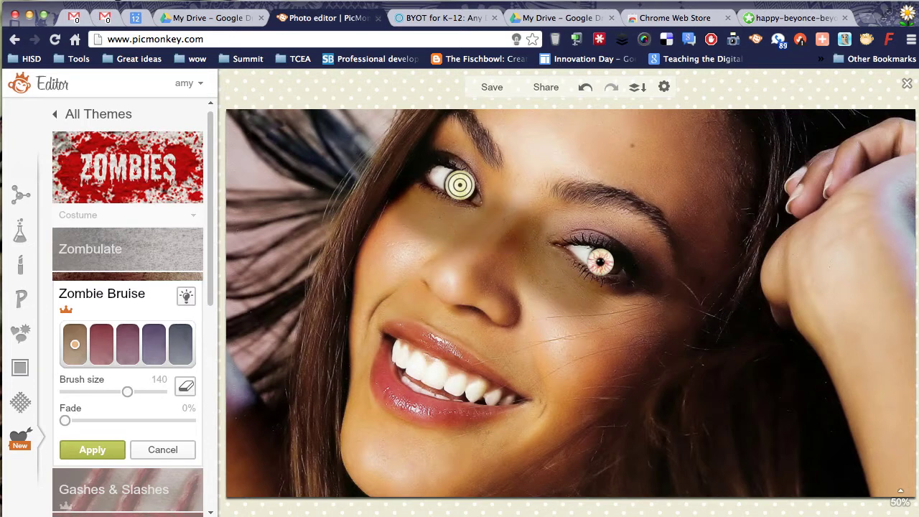
pyautogui.click(104, 451)
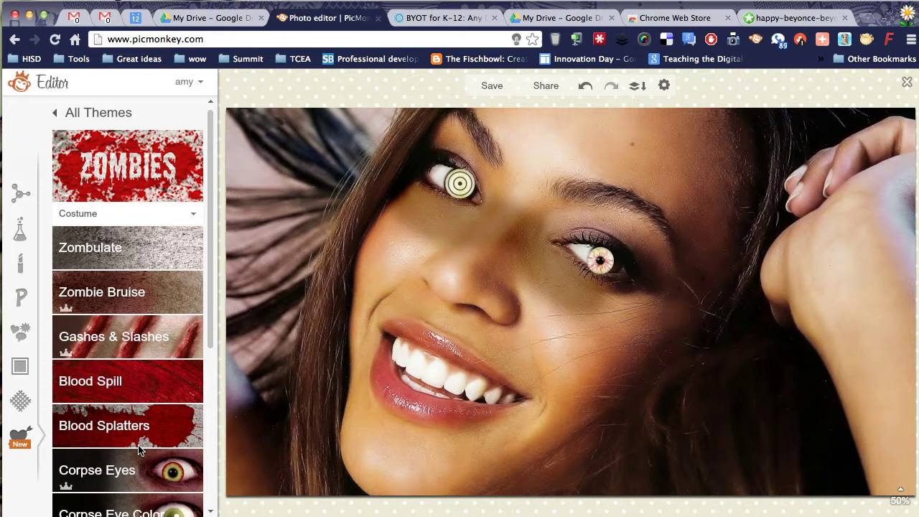
pyautogui.moveTo(212, 323); pyautogui.dragTo(213, 345)
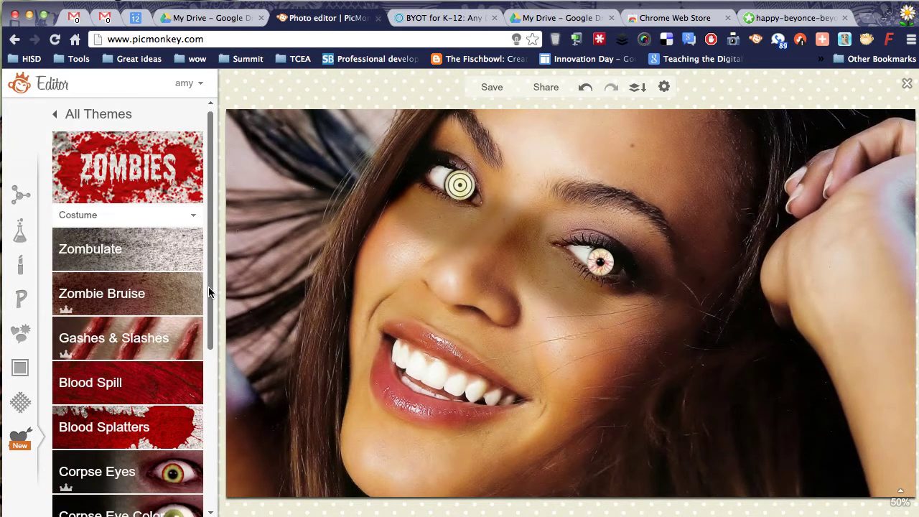
# Step: From Gashes & Slashes, put a round wound on one cheek and tilted claw slashes on the forehead
pyautogui.click(119, 394)
pyautogui.click(120, 338)
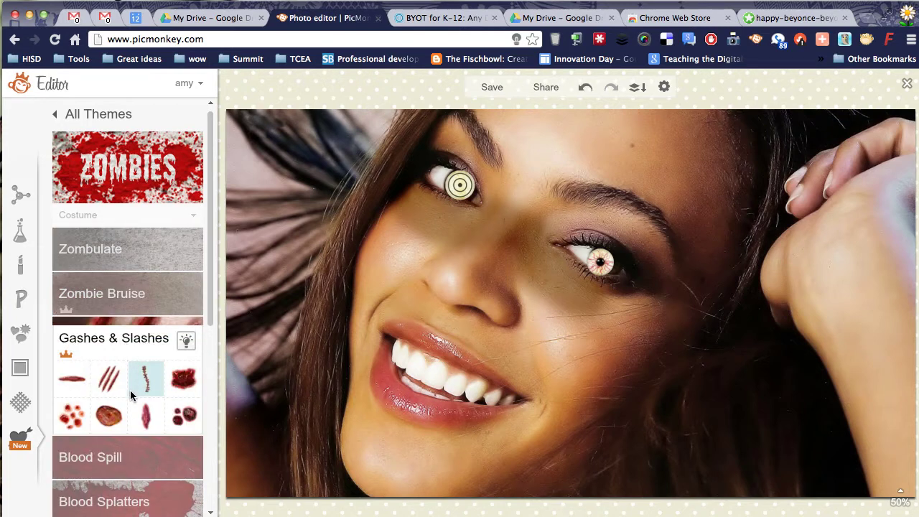
pyautogui.click(109, 415)
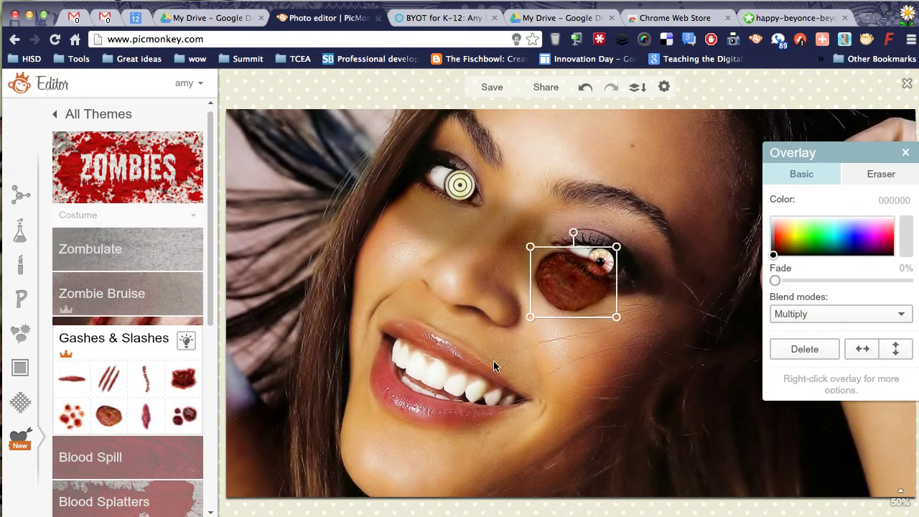
pyautogui.moveTo(561, 288); pyautogui.dragTo(572, 386)
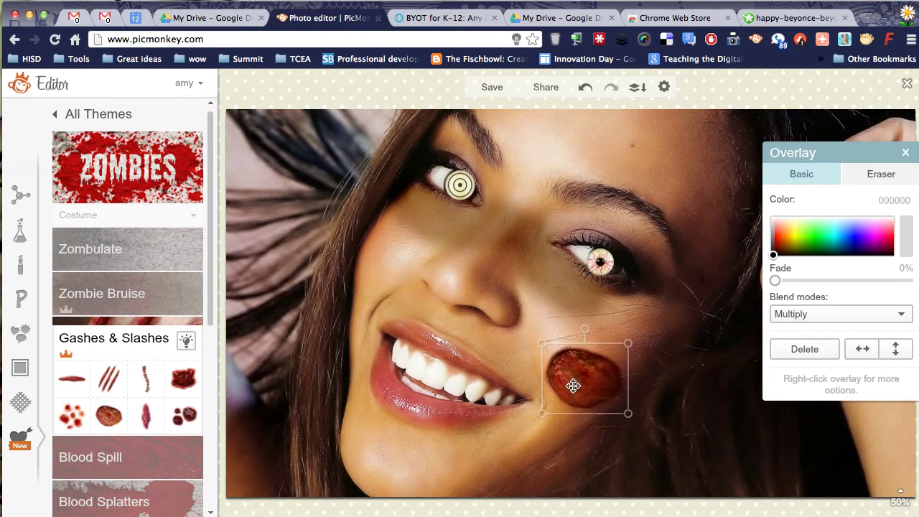
pyautogui.click(109, 378)
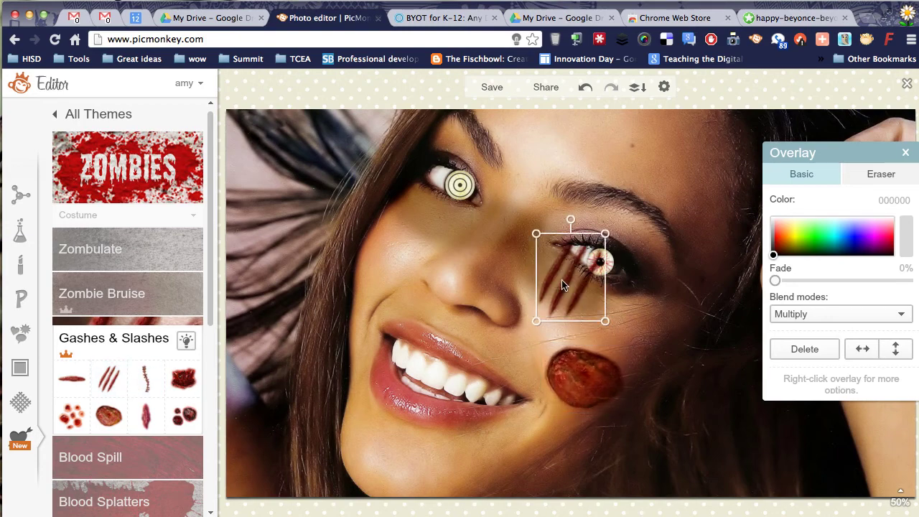
pyautogui.moveTo(570, 220); pyautogui.dragTo(582, 131)
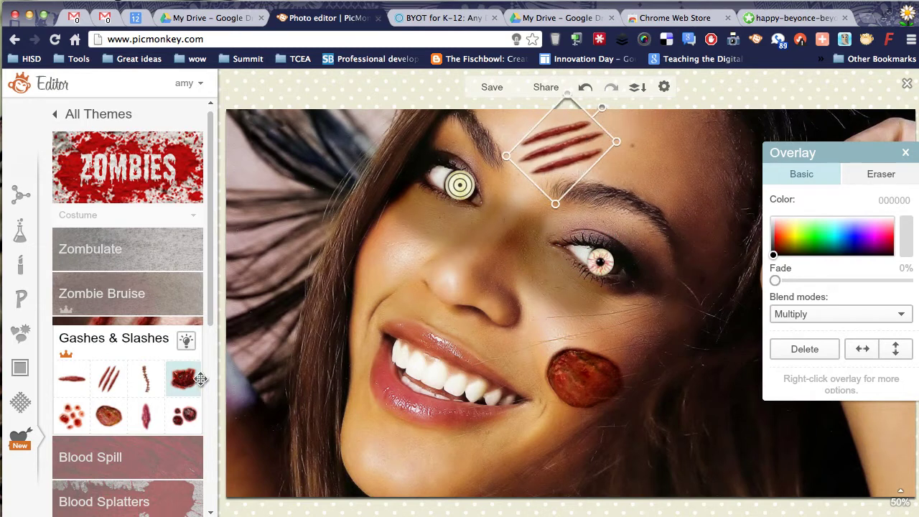
# Step: Add red pustules to the other cheek and shrink them slightly
pyautogui.click(71, 415)
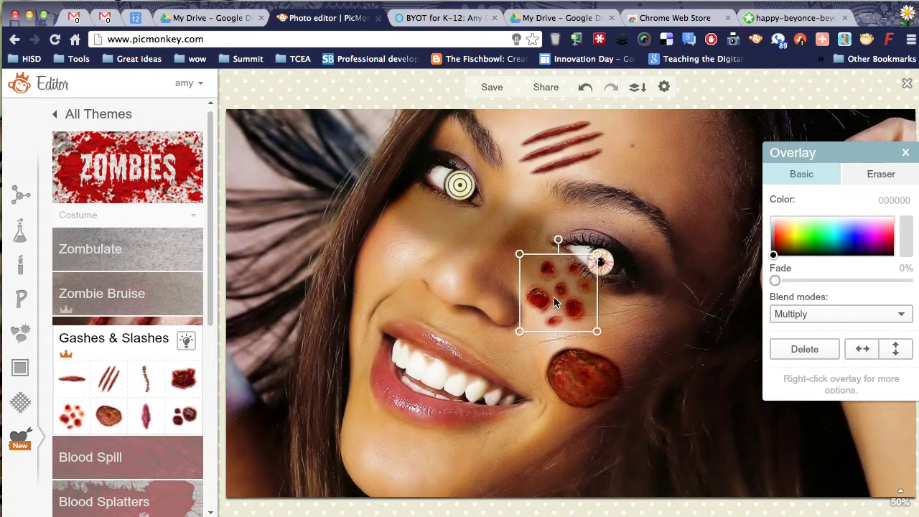
pyautogui.moveTo(554, 297); pyautogui.dragTo(413, 238)
pyautogui.moveTo(375, 199); pyautogui.dragTo(377, 204)
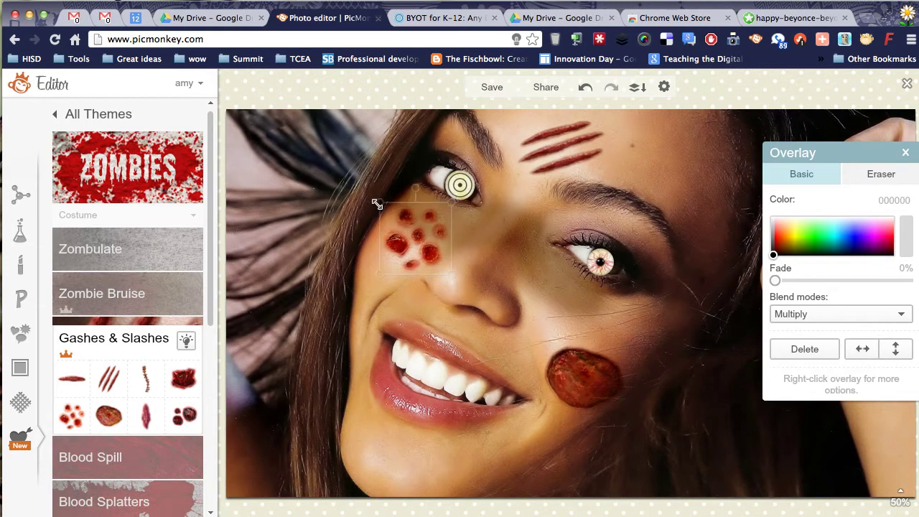
pyautogui.scroll(-5, 160, 396)
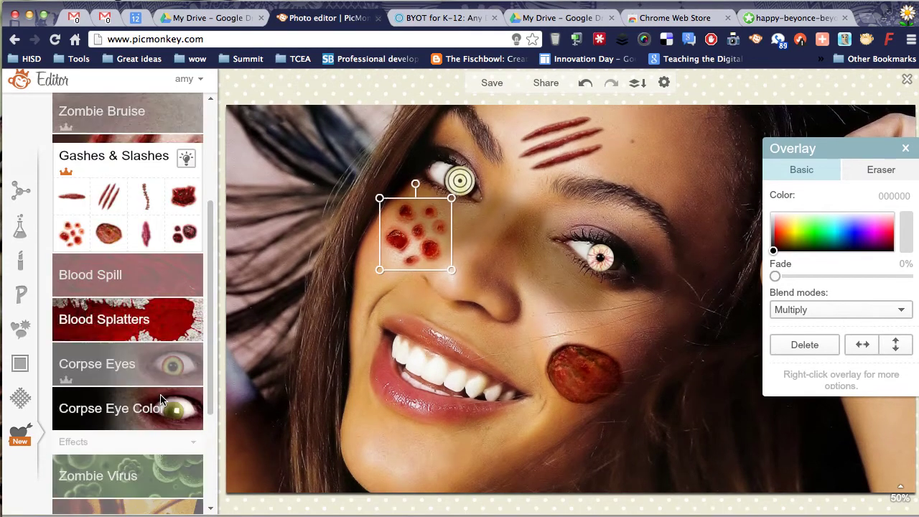
# Step: Preview Zombie Virus, then apply the orange Radiation Decay tint instead
pyautogui.click(123, 479)
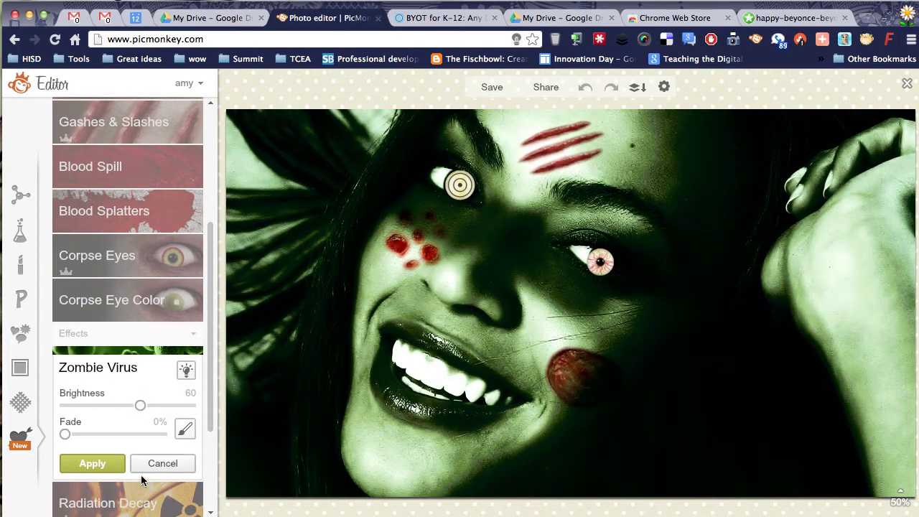
pyautogui.scroll(-3, 207, 409)
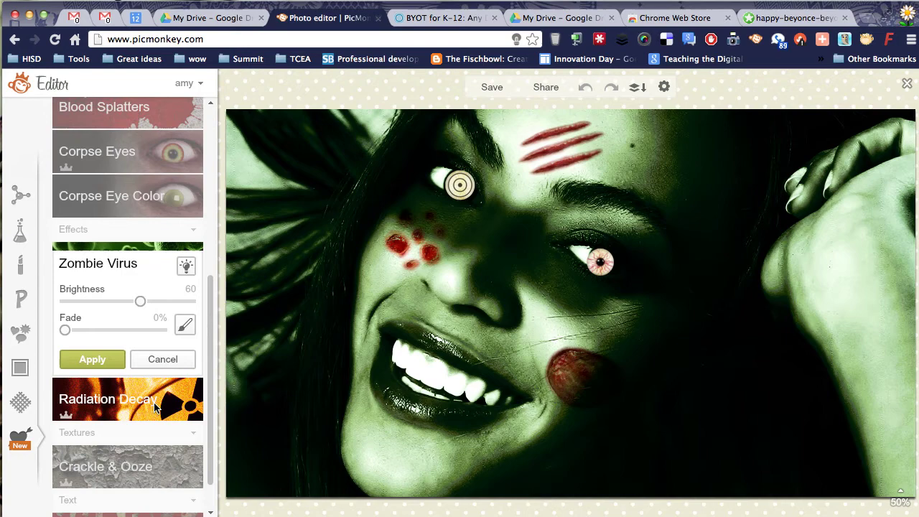
pyautogui.click(115, 406)
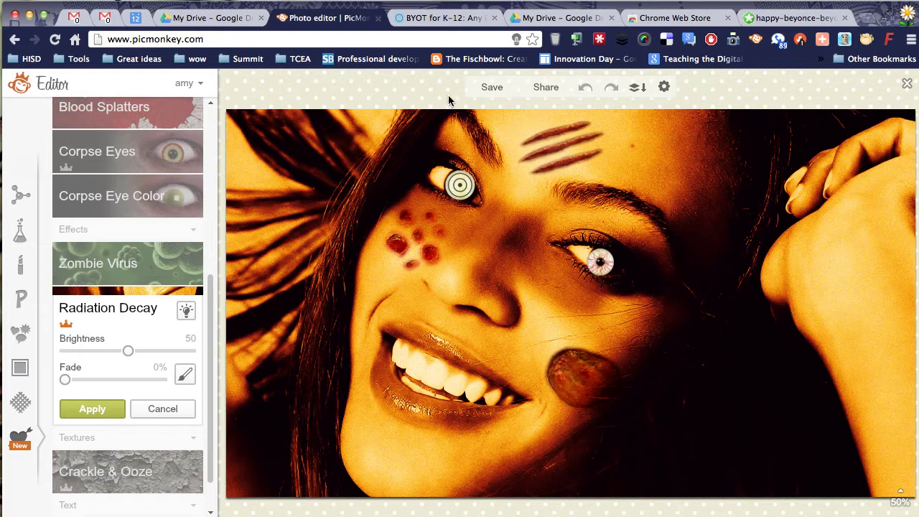
pyautogui.click(490, 87)
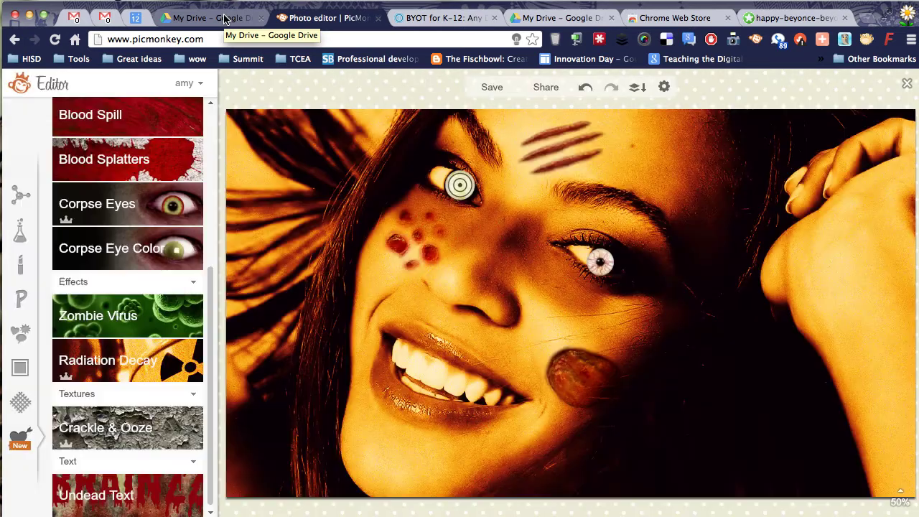
# Step: Switch to My Drive and reload it so the edited happy-beyonce image appears
pyautogui.click(225, 18)
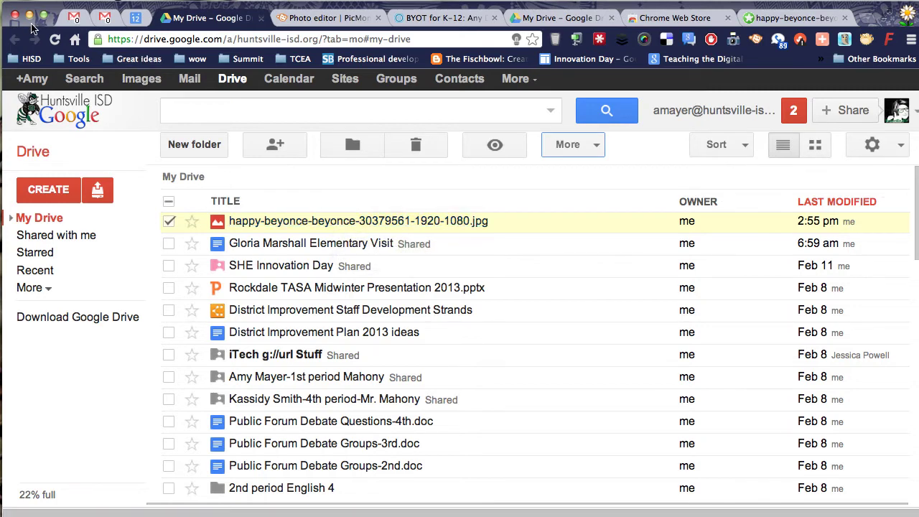
pyautogui.click(54, 39)
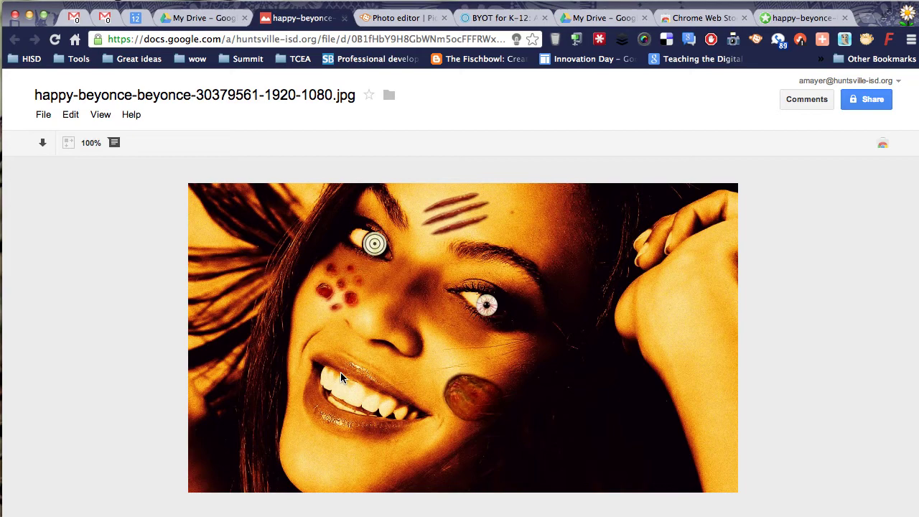
# Step: Change the image's access to Anyone with the link and save
pyautogui.click(863, 97)
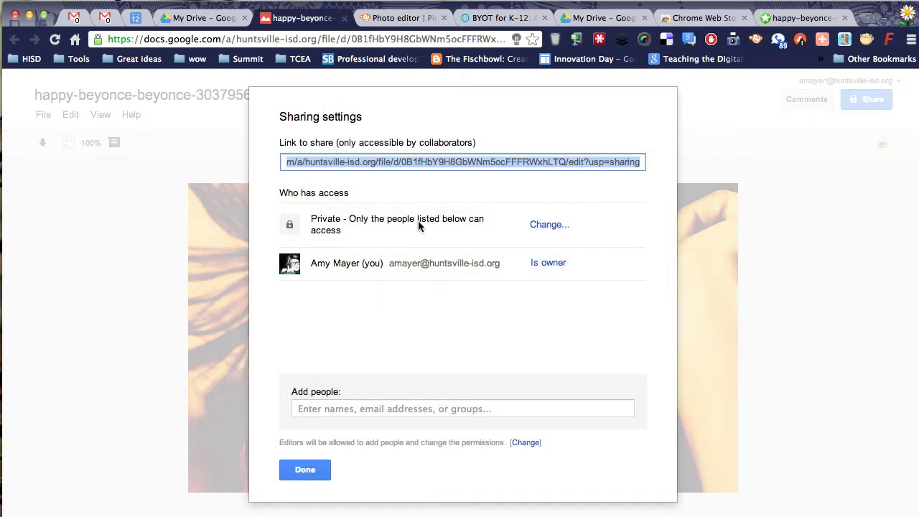
pyautogui.click(547, 224)
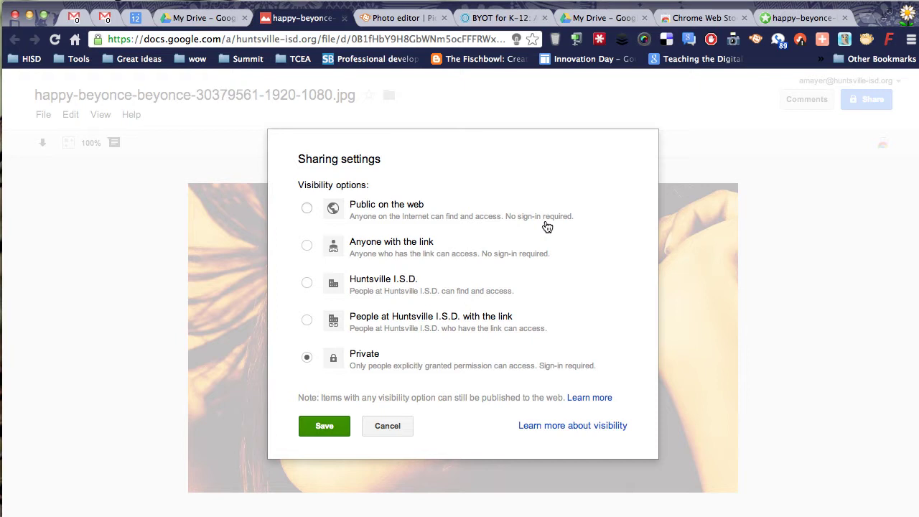
pyautogui.click(307, 247)
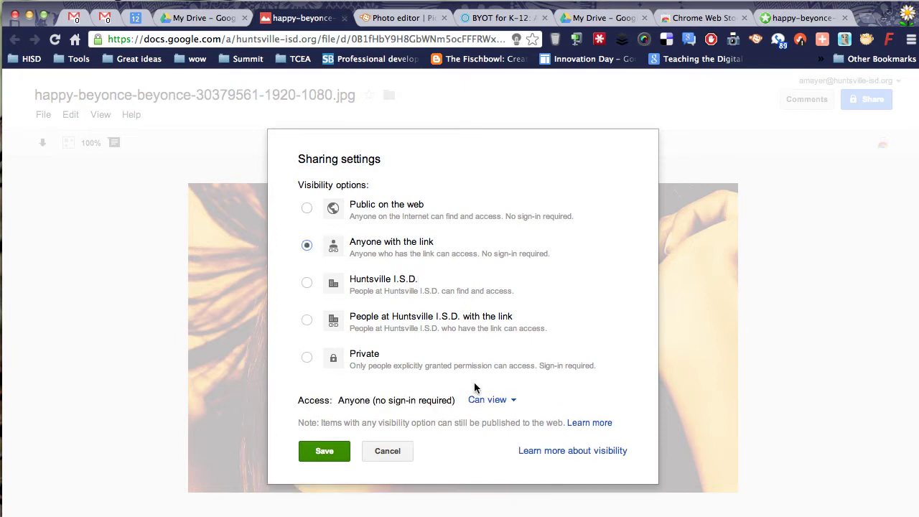
pyautogui.click(335, 450)
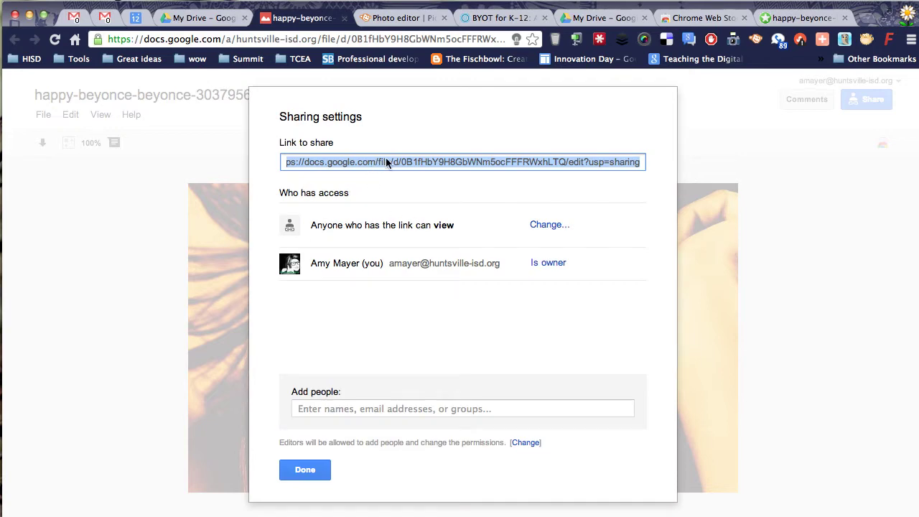
# Step: Copy the image's share link and close the sharing settings
pyautogui.rightClick(386, 162)
pyautogui.click(426, 217)
pyautogui.click(307, 471)
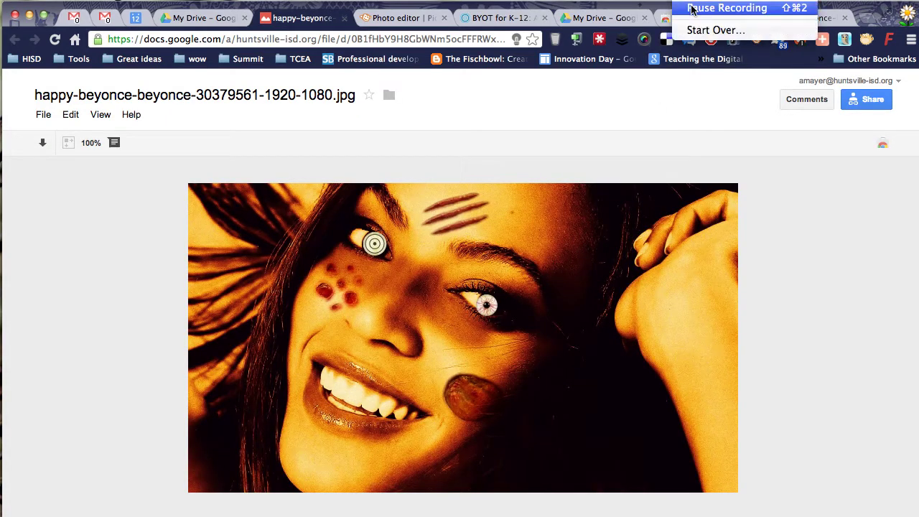
# Step: Return to the Chrome Web Store's Google Drive apps collection
pyautogui.click(677, 8)
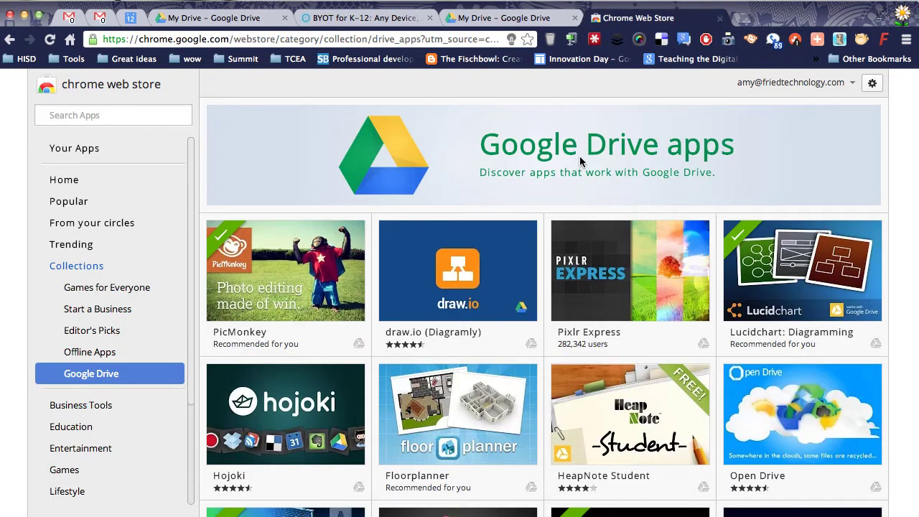
pyautogui.moveTo(267, 246)
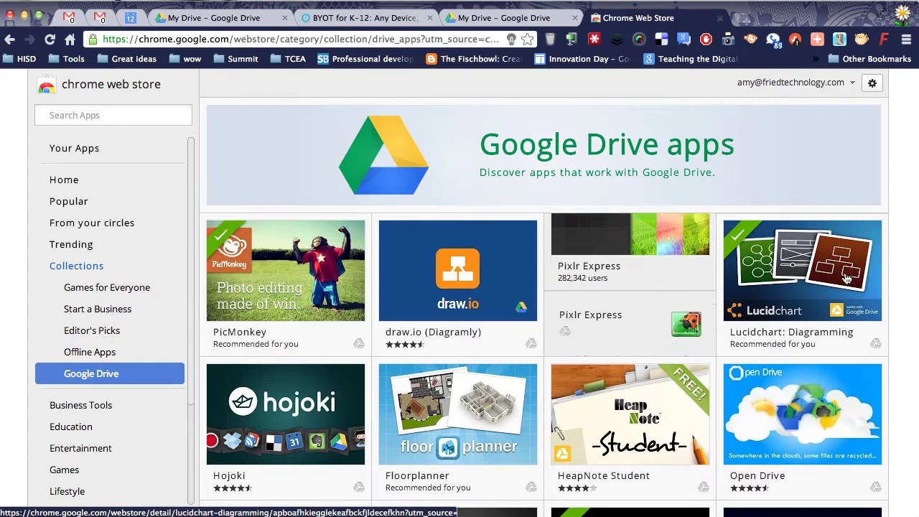
# Step: Read the Lucidchart: Diagramming tile's description in the collection
pyautogui.moveTo(843, 280)
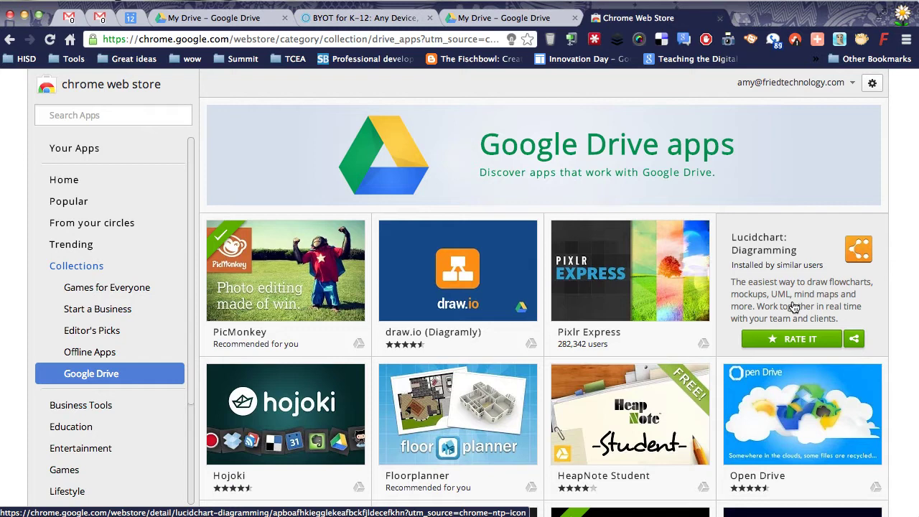
# Step: From My Drive, create a new Lucidchart diagram titled 'Test File'
pyautogui.click(234, 18)
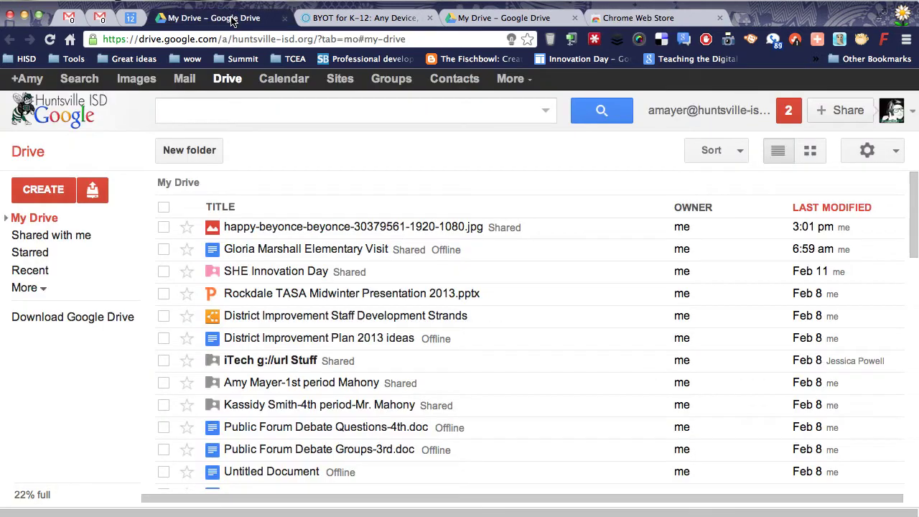
pyautogui.click(43, 191)
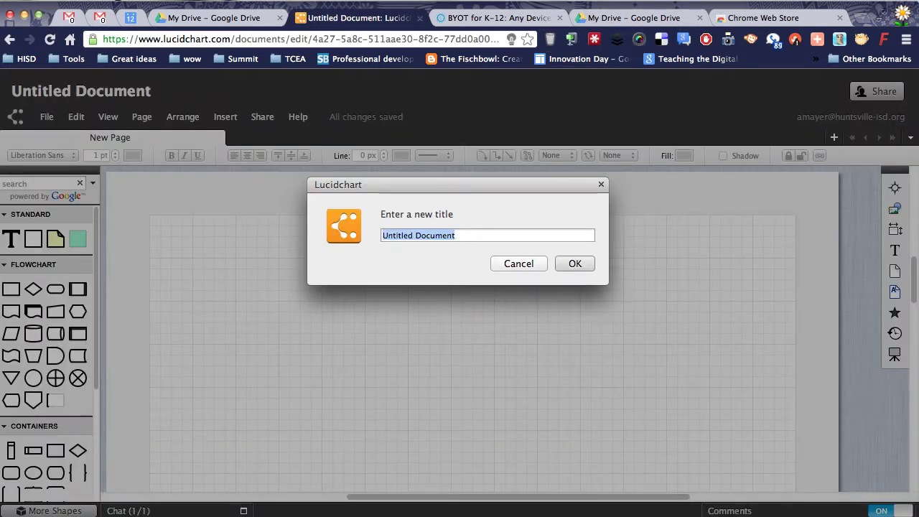
pyautogui.write('Test File')
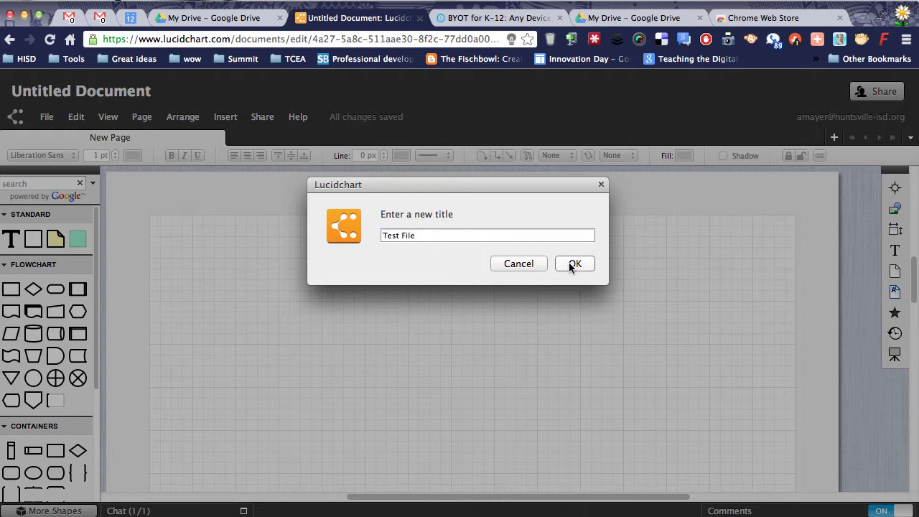
pyautogui.click(568, 264)
pyautogui.scroll(-5, 50, 467)
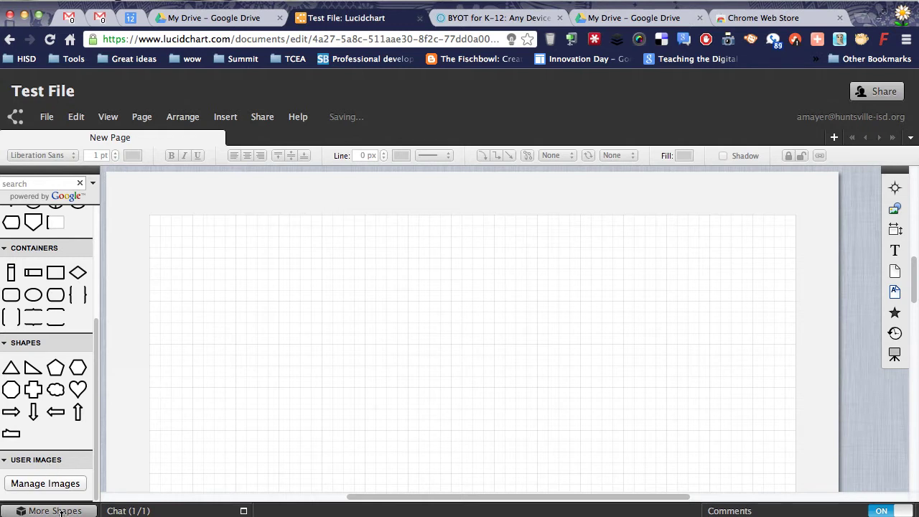
# Step: Dismiss the image manager and enable the iPad, iPhone and Mind Mapping shape sets
pyautogui.click(66, 484)
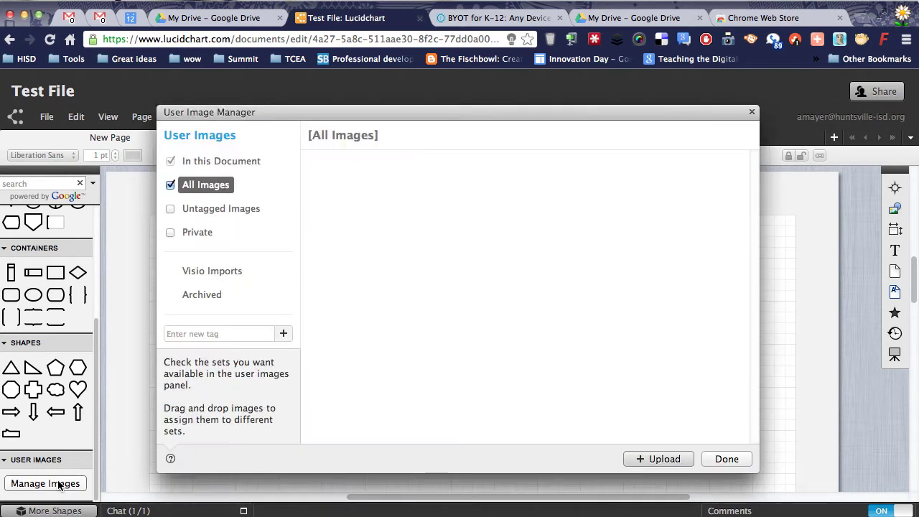
pyautogui.click(728, 462)
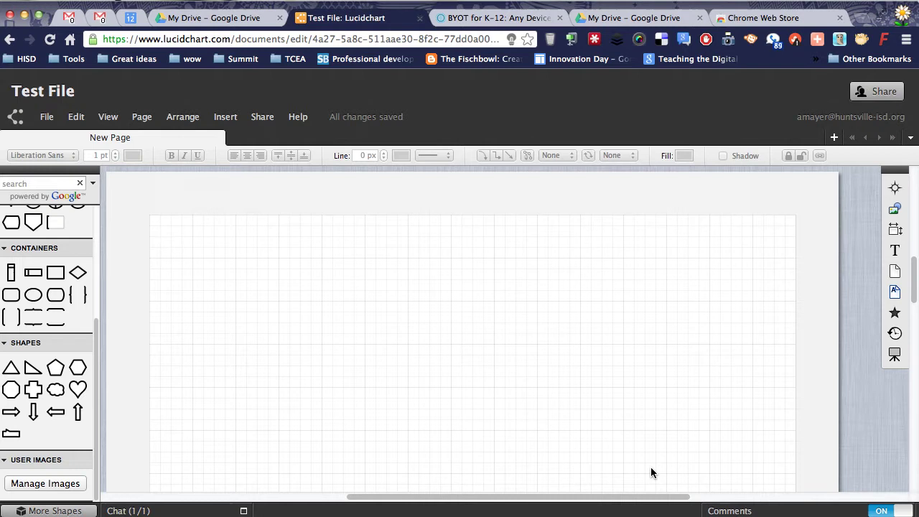
pyautogui.click(50, 511)
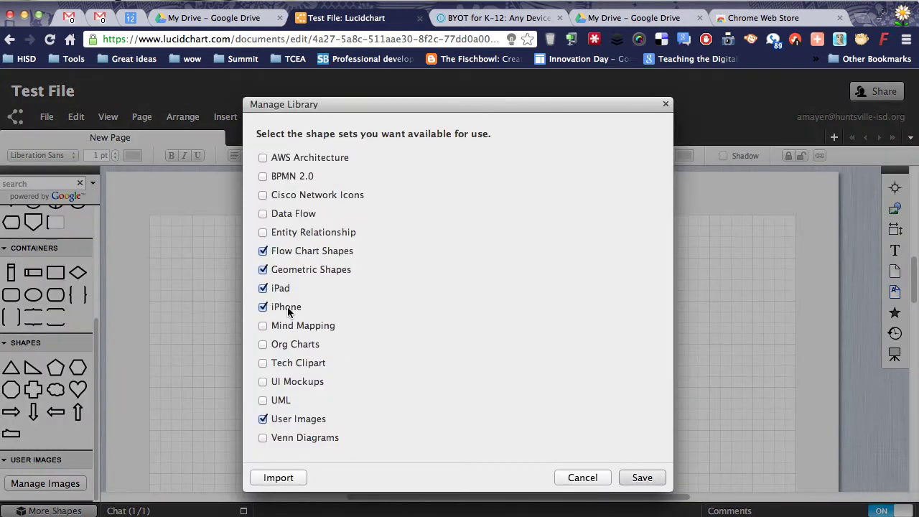
pyautogui.click(262, 329)
pyautogui.click(660, 477)
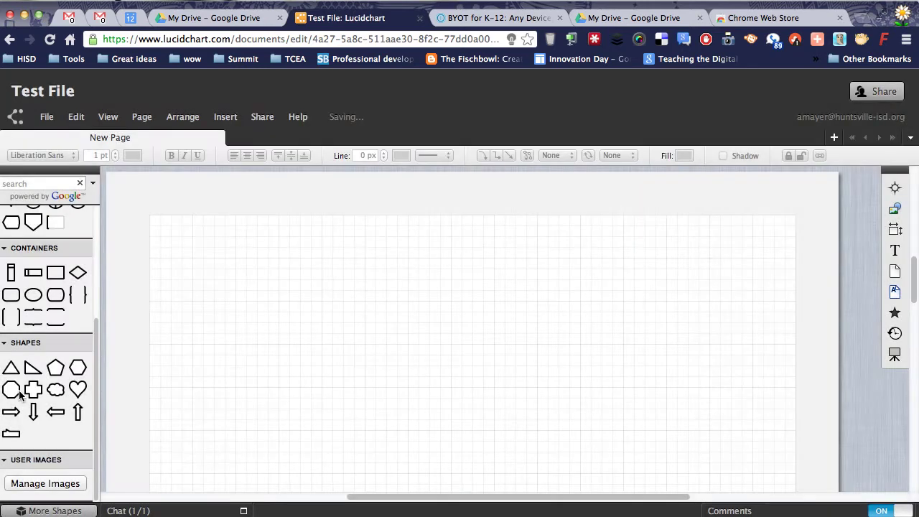
pyautogui.scroll(-10, 65, 338)
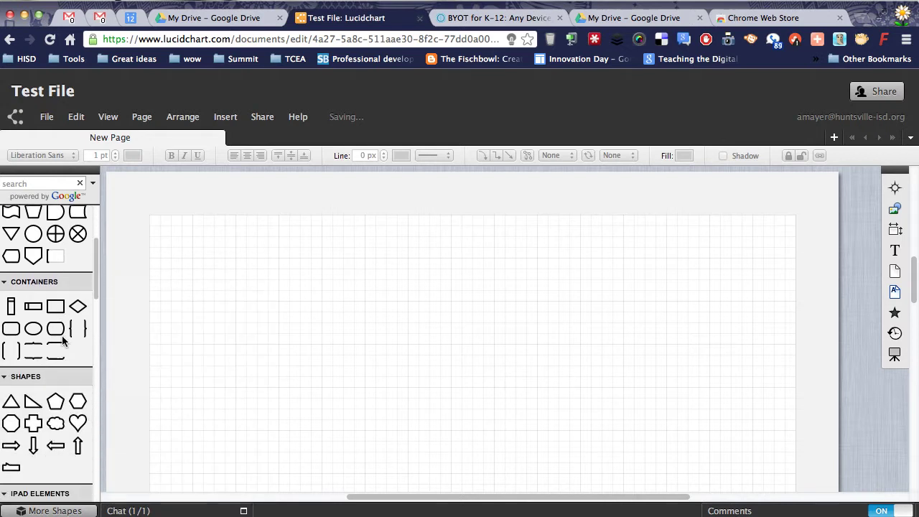
pyautogui.scroll(-4, 63, 340)
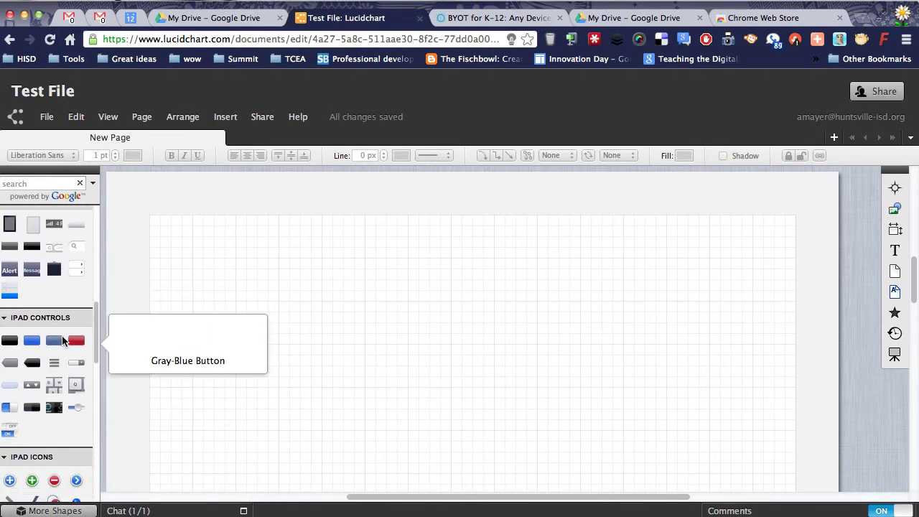
pyautogui.scroll(-10, 62, 340)
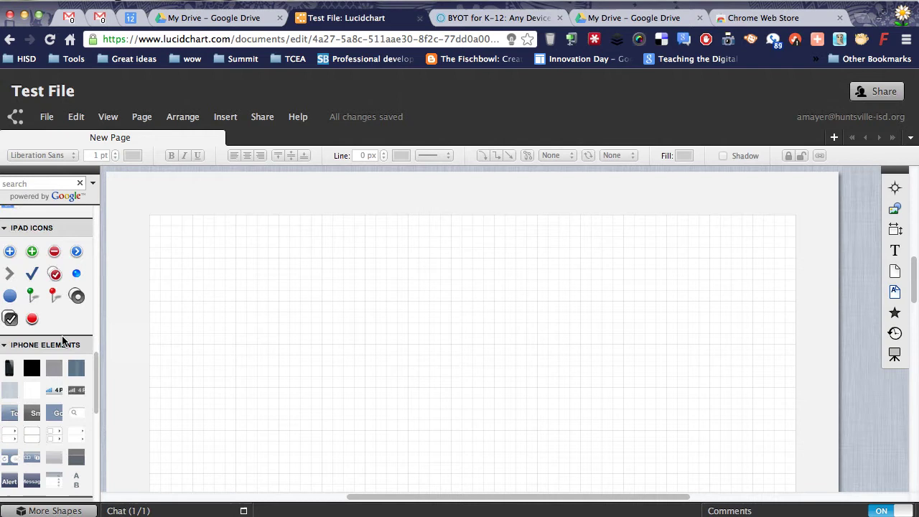
pyautogui.scroll(-8, 62, 340)
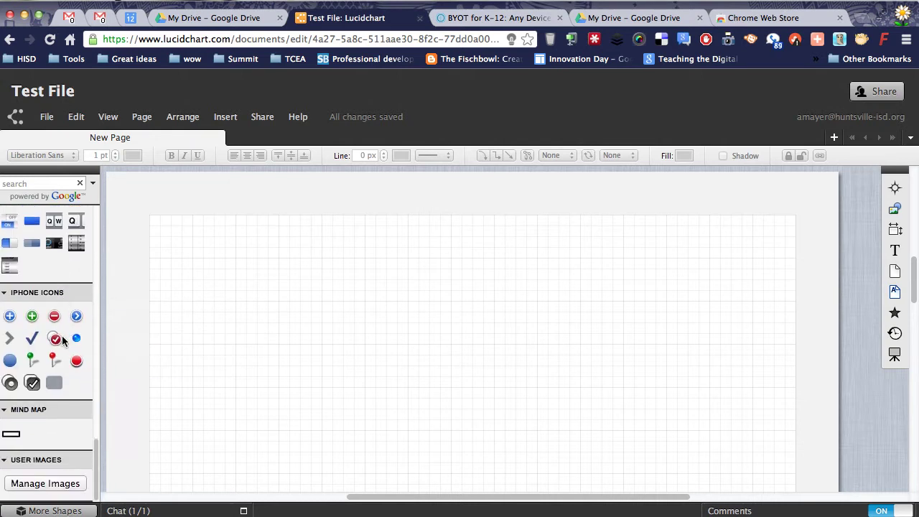
pyautogui.scroll(10, 62, 340)
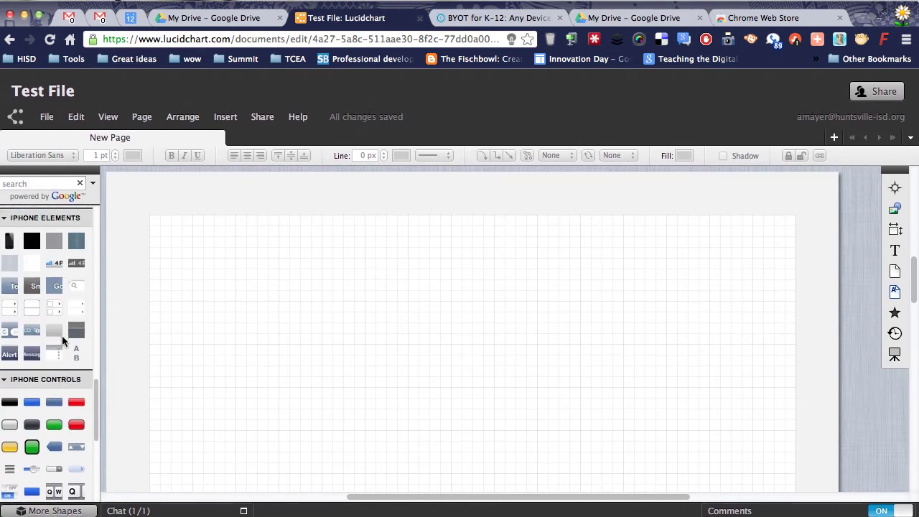
pyautogui.scroll(8, 62, 338)
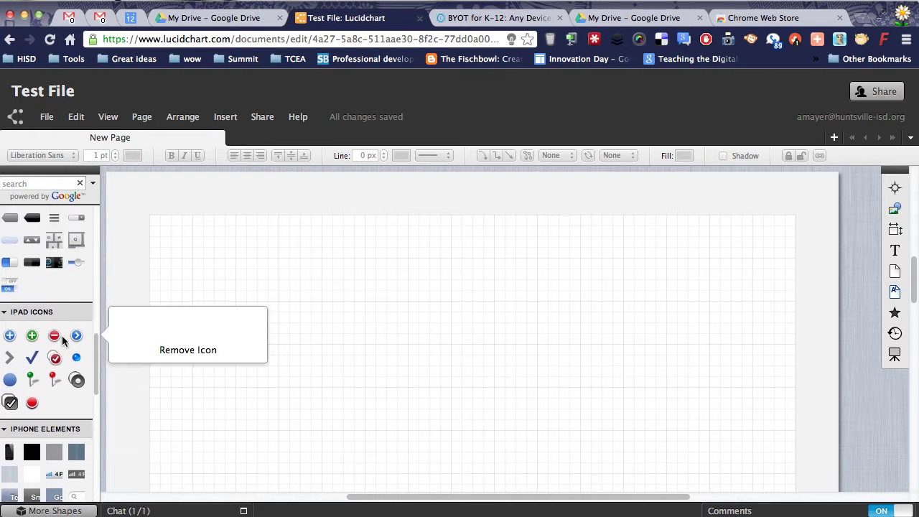
# Step: Place an iPad device shape on the canvas and move it up the page
pyautogui.moveTo(21, 328)
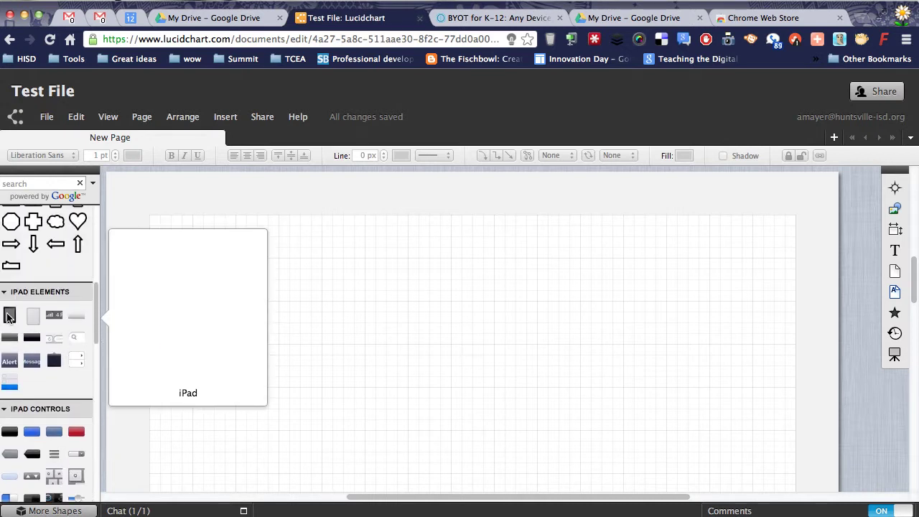
pyautogui.moveTo(9, 317); pyautogui.dragTo(391, 298)
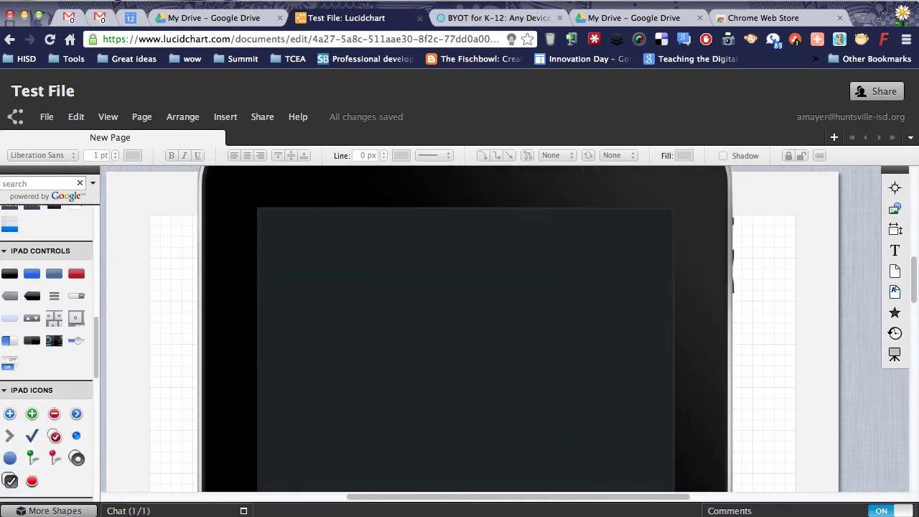
pyautogui.press('Delete')
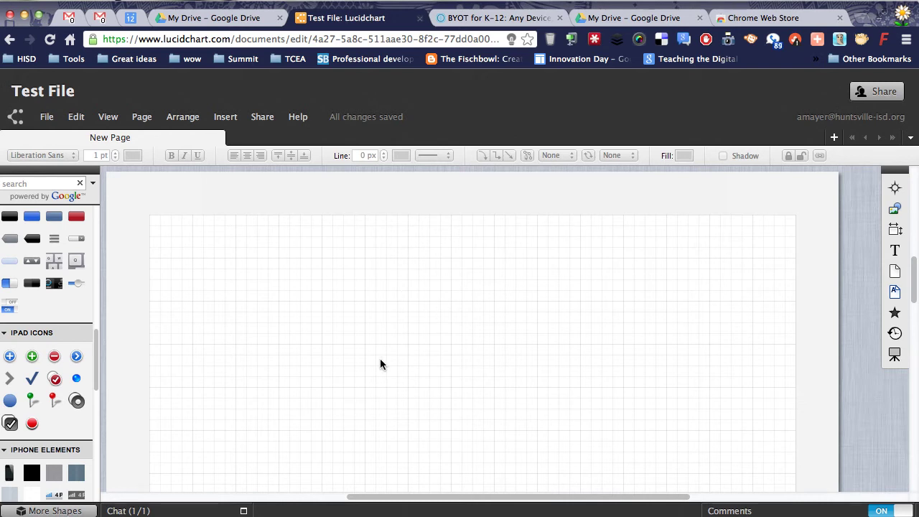
pyautogui.scroll(5, 22, 426)
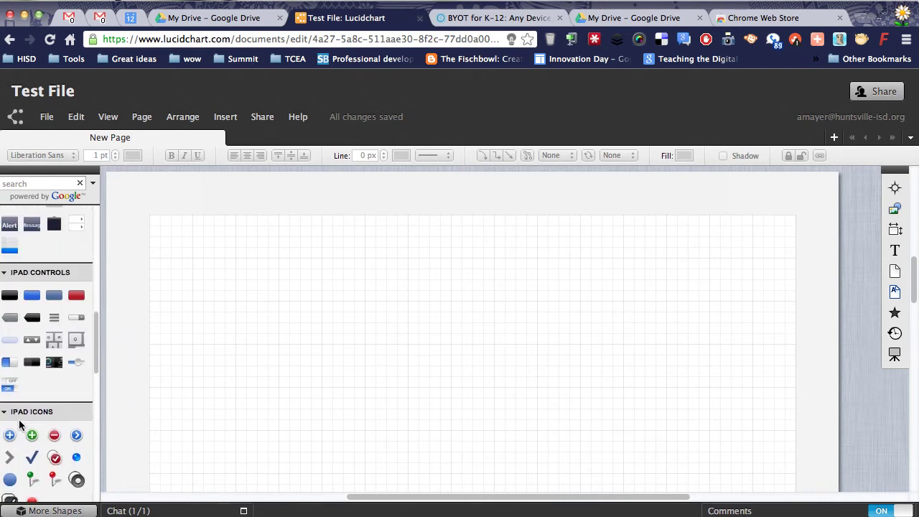
pyautogui.moveTo(10, 301); pyautogui.dragTo(477, 341)
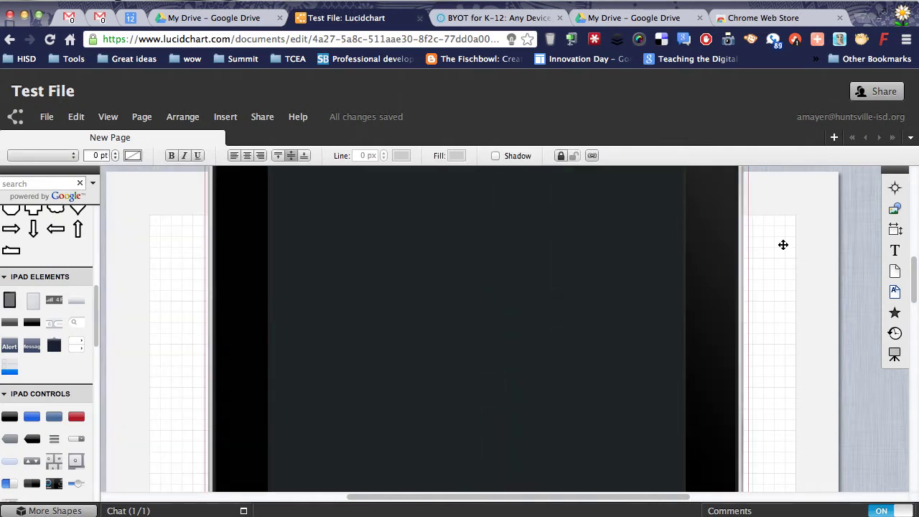
pyautogui.scroll(5, 782, 253)
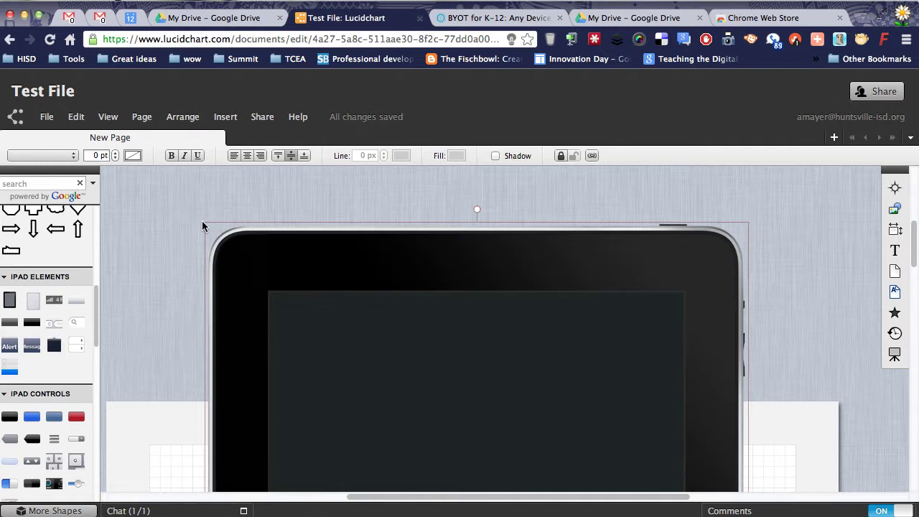
pyautogui.moveTo(379, 316); pyautogui.dragTo(383, 262)
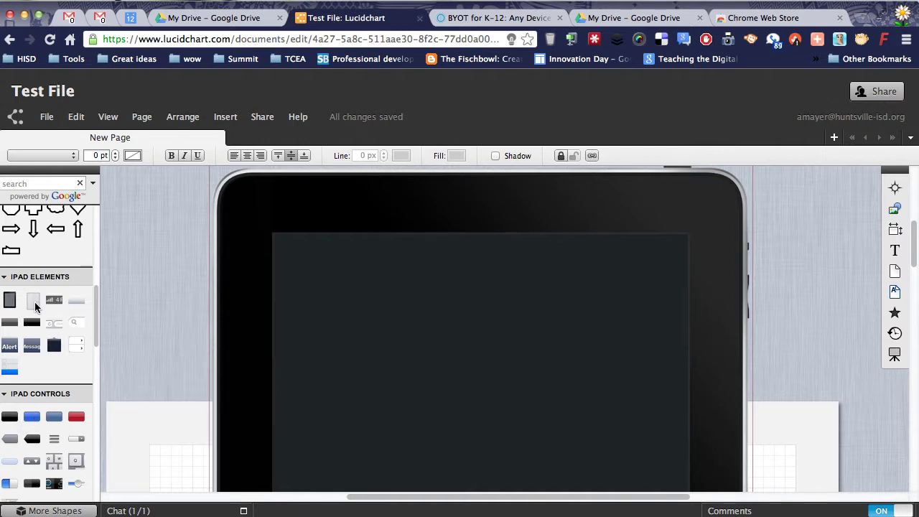
# Step: Try a Gray Background shape over the iPad screen, then delete it
pyautogui.moveTo(35, 304)
pyautogui.moveTo(35, 302); pyautogui.dragTo(513, 502)
pyautogui.press('Delete')
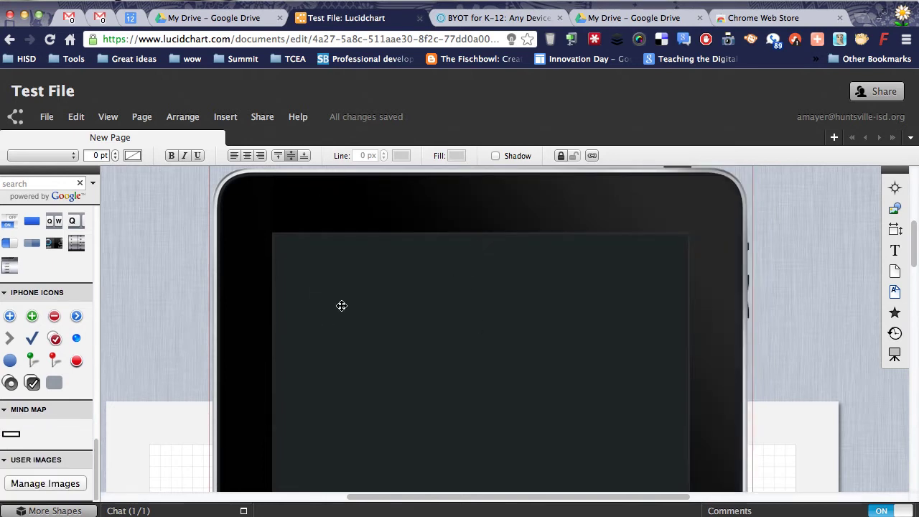
pyautogui.scroll(3, 29, 275)
pyautogui.scroll(10, 29, 275)
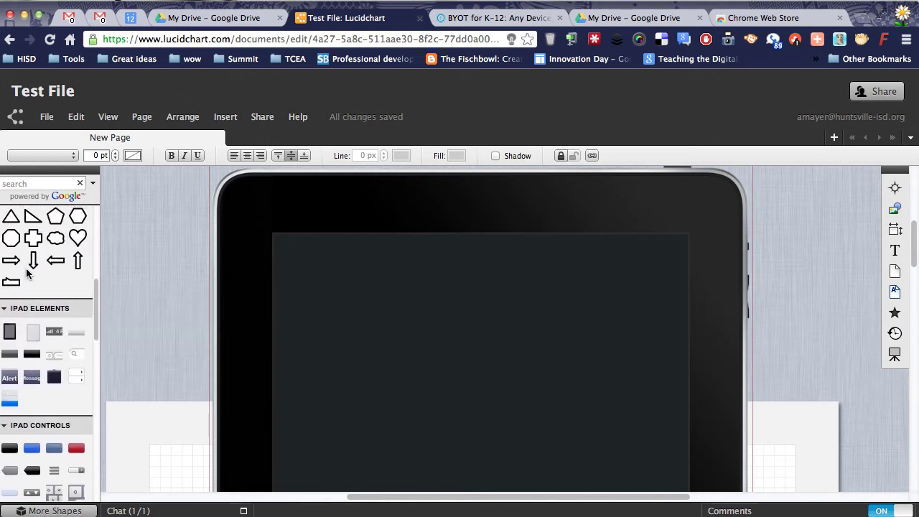
pyautogui.scroll(5, 69, 257)
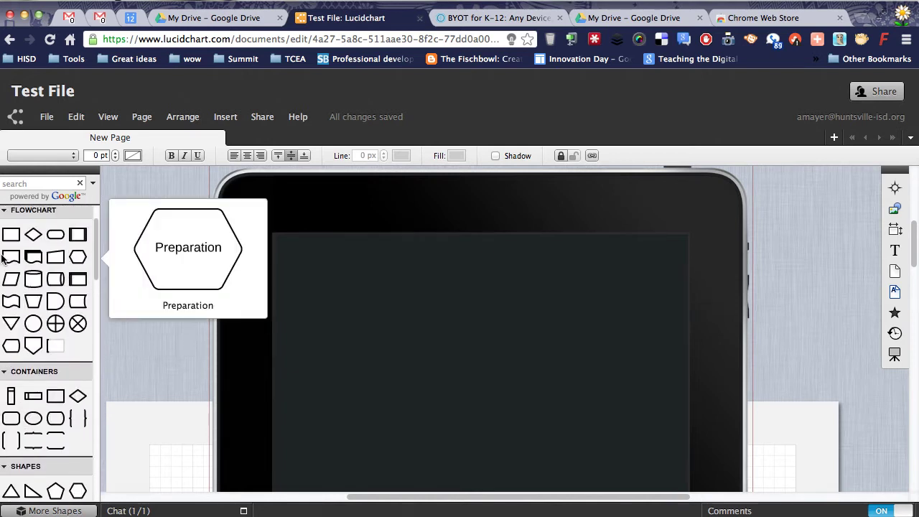
# Step: Try a Process box on the iPad screen, clear its label, then delete it
pyautogui.moveTo(265, 250); pyautogui.dragTo(352, 316)
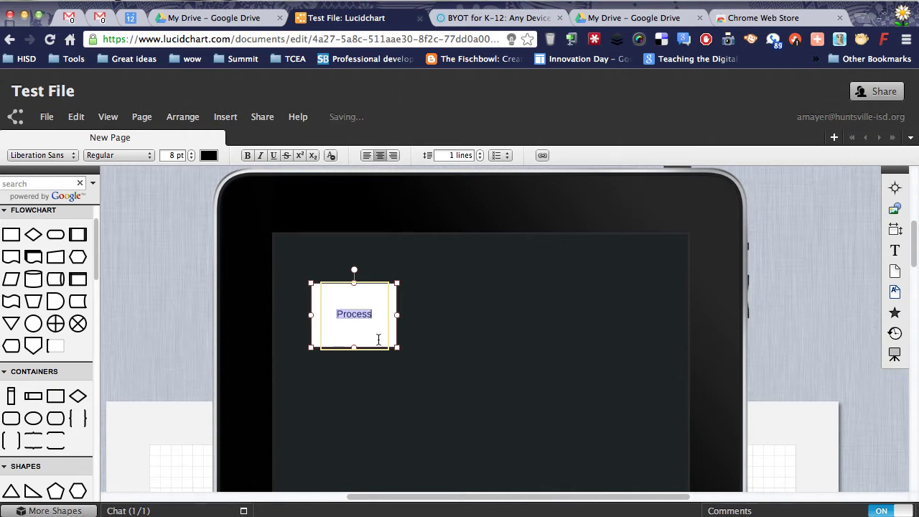
pyautogui.press('BackSpace')
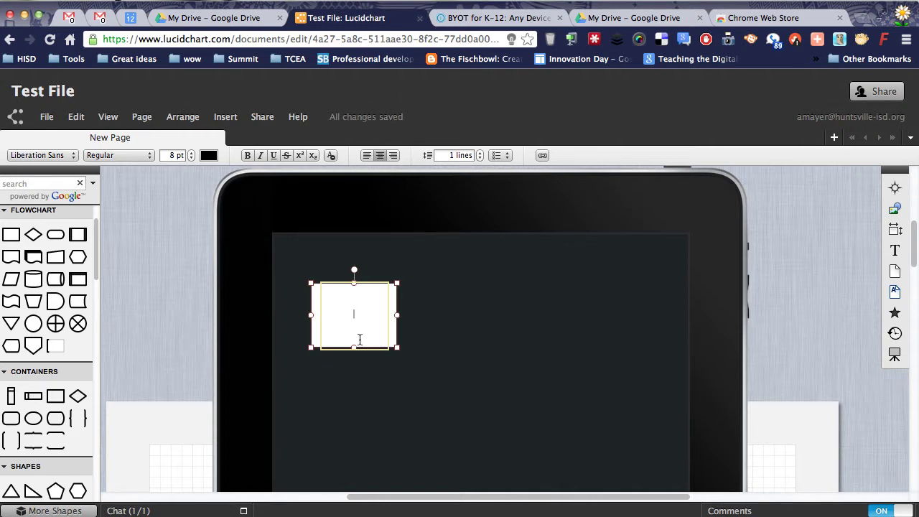
pyautogui.click(311, 297)
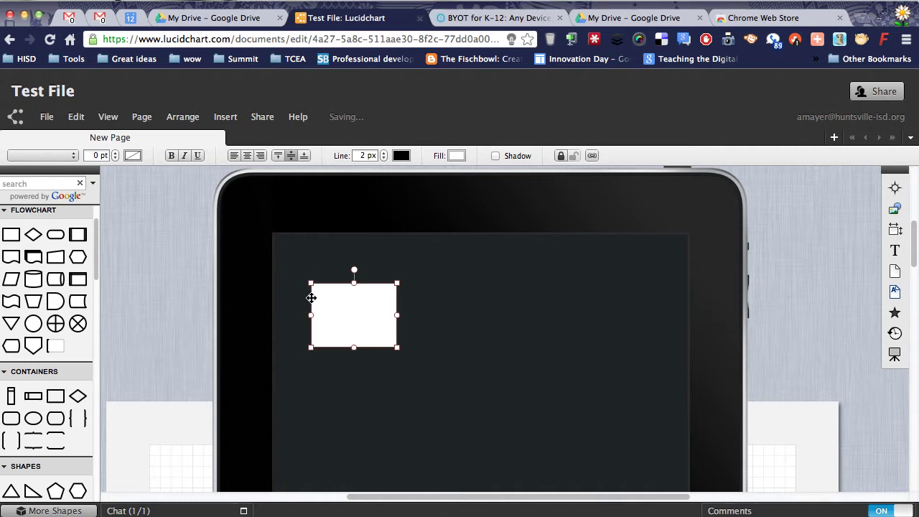
pyautogui.press('Delete')
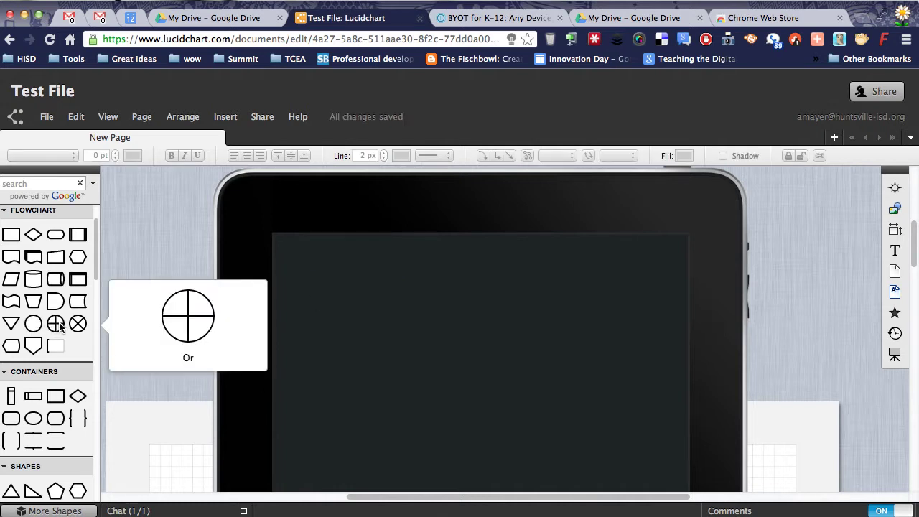
# Step: Place an enlarged Or circle near the centre of the iPad screen
pyautogui.moveTo(56, 323); pyautogui.dragTo(592, 480)
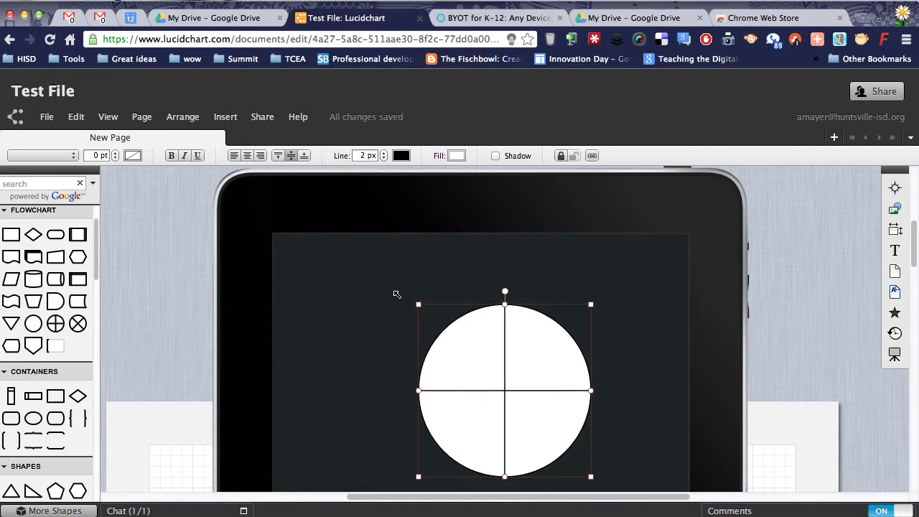
pyautogui.moveTo(396, 294); pyautogui.dragTo(345, 238)
pyautogui.moveTo(449, 316); pyautogui.dragTo(464, 335)
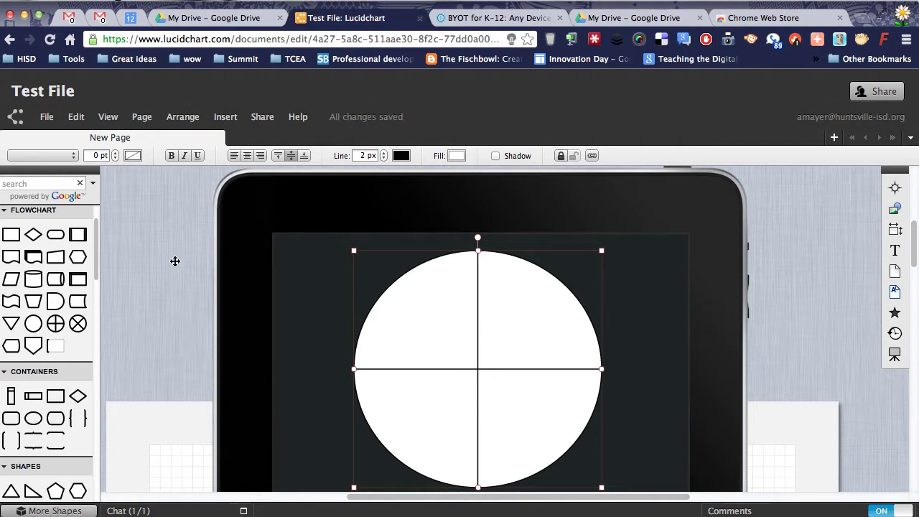
# Step: Browse the shape panel, then open the Test File diagram's Share and publish dialog
pyautogui.scroll(2, 96, 247)
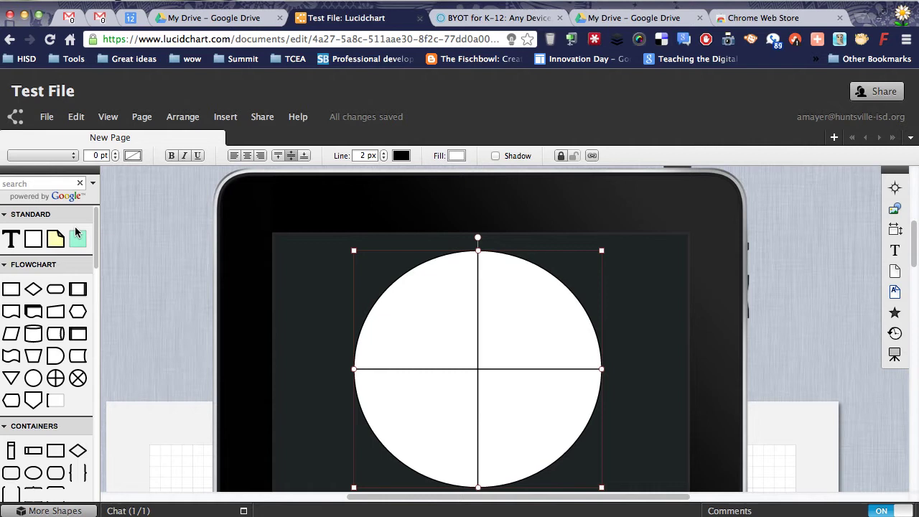
pyautogui.moveTo(11, 240)
pyautogui.scroll(-5, 32, 433)
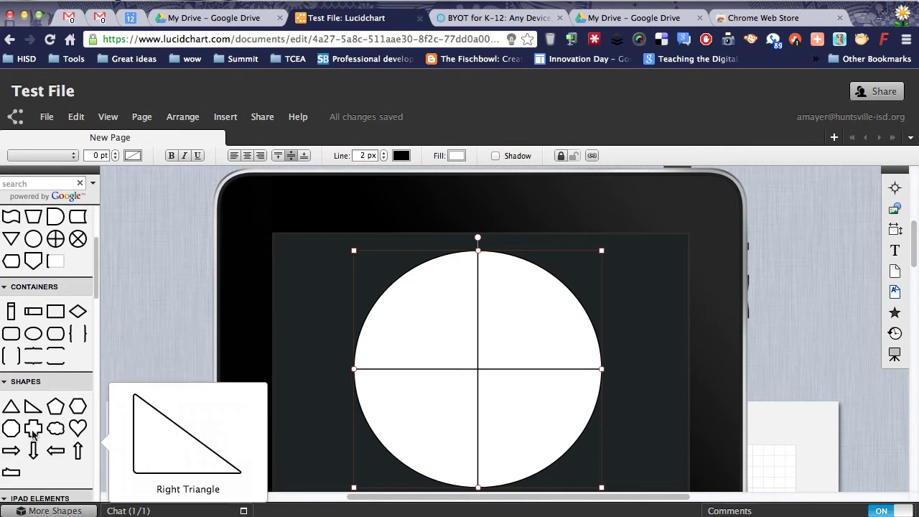
pyautogui.moveTo(11, 312)
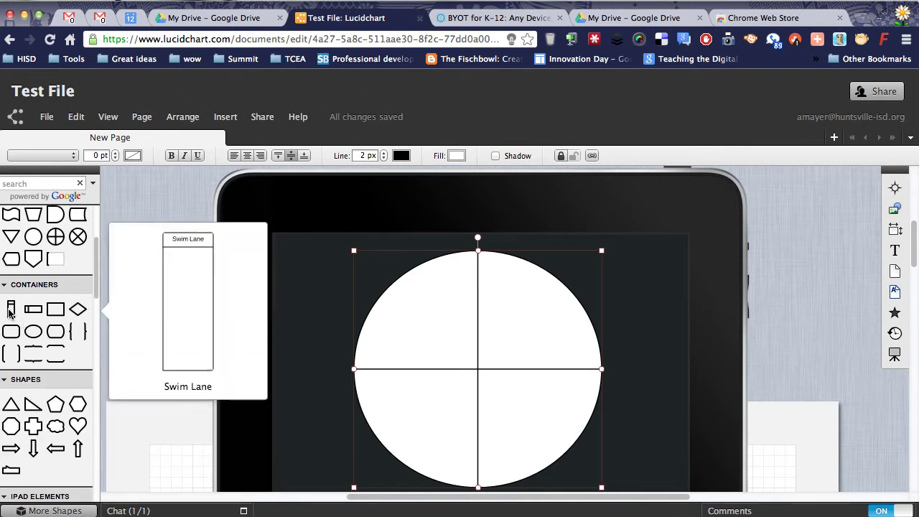
pyautogui.scroll(-3, 34, 405)
pyautogui.moveTo(36, 407)
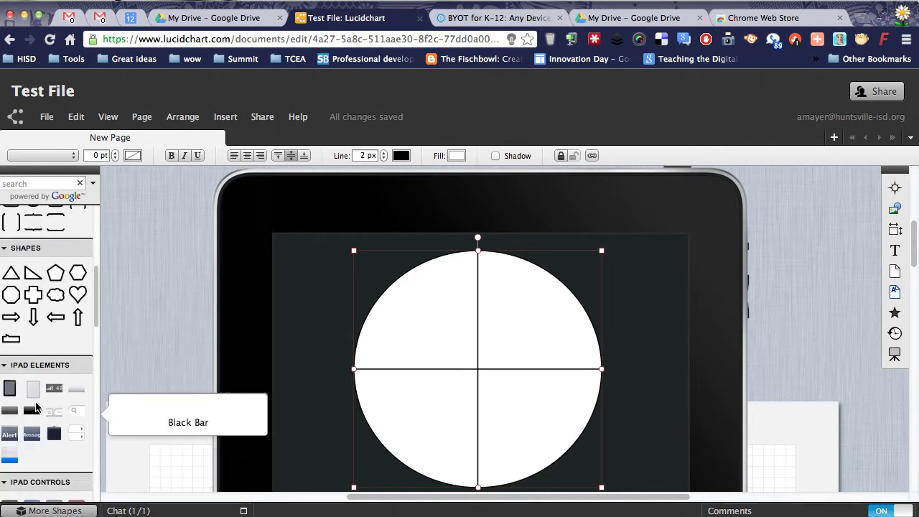
pyautogui.scroll(-6, 36, 407)
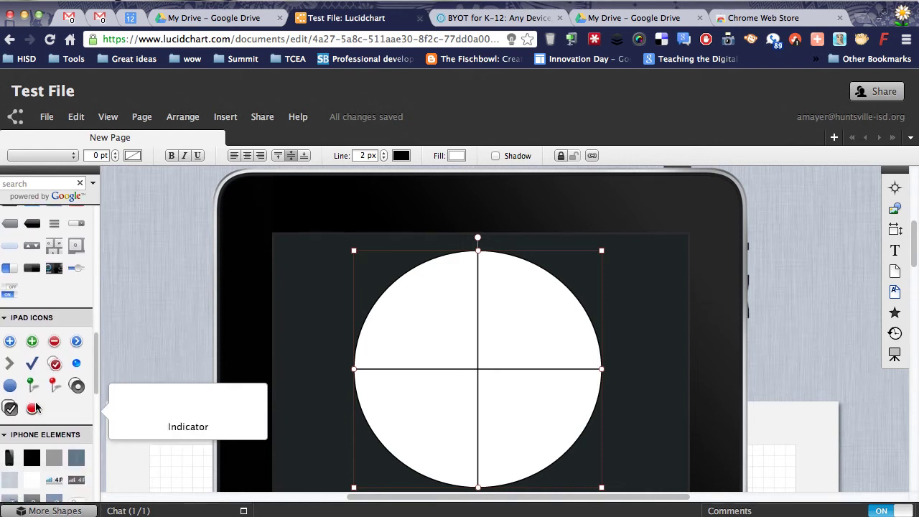
pyautogui.scroll(-8, 36, 407)
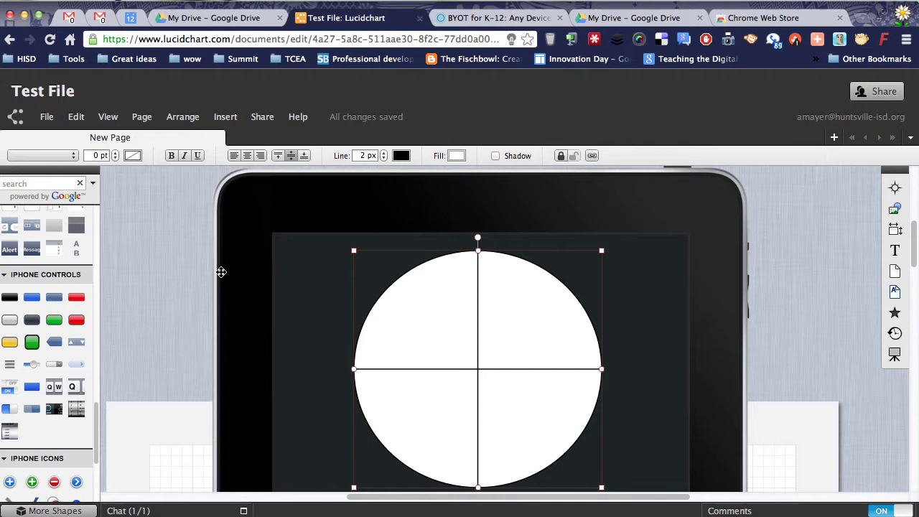
pyautogui.click(880, 92)
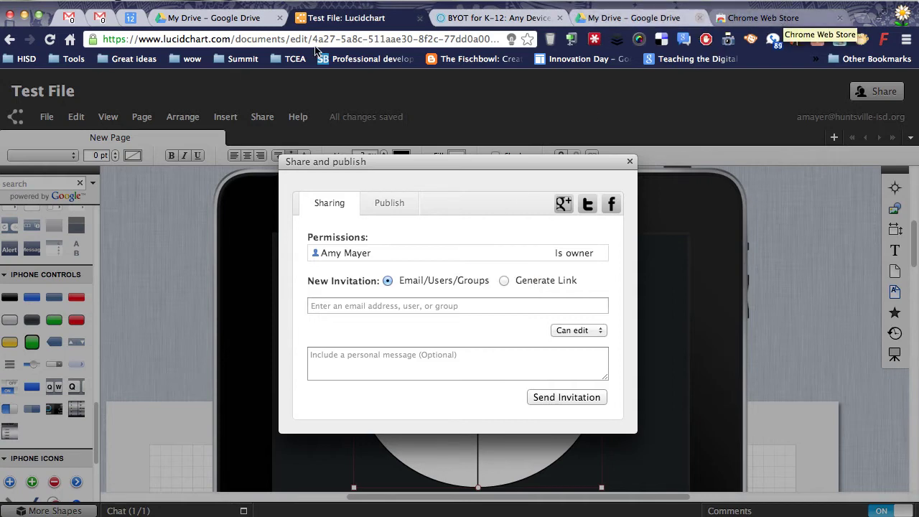
# Step: Close the Test File Lucidchart diagram to fall back to the My Drive list
pyautogui.click(419, 17)
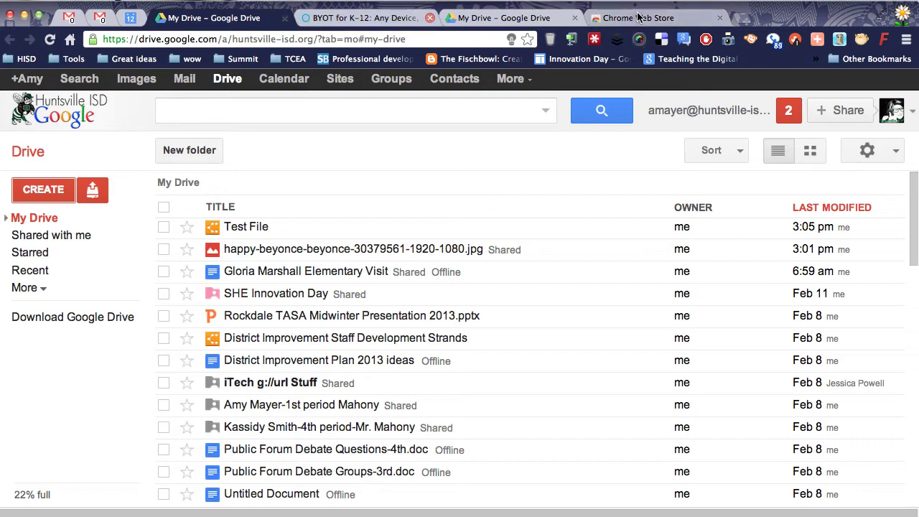
# Step: Try adding SlideRocket EDU from the Drive apps collection, then reload after its SlideRocket conflict error
pyautogui.click(637, 18)
pyautogui.scroll(-5, 526, 255)
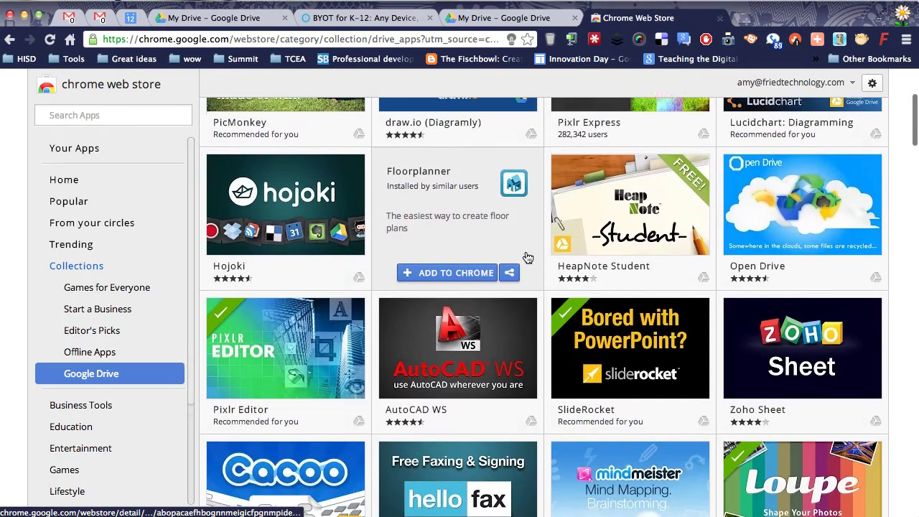
pyautogui.scroll(-5, 526, 254)
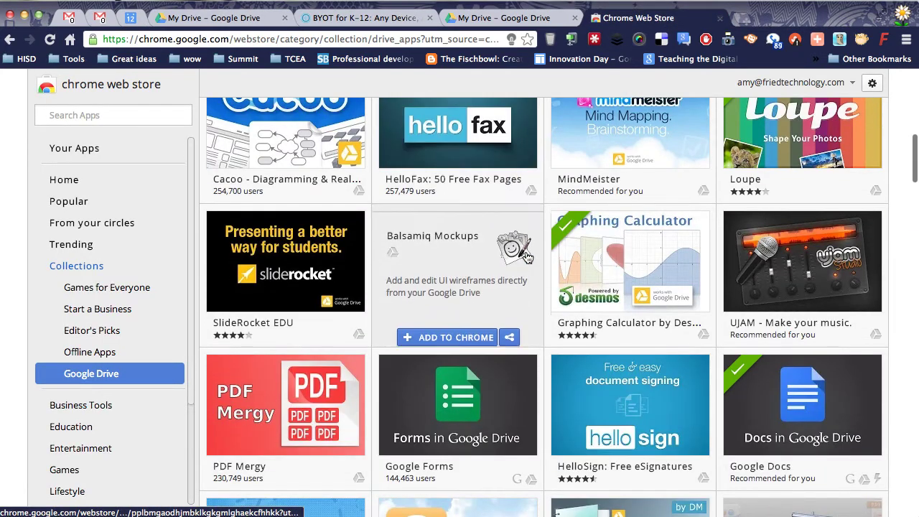
pyautogui.scroll(-3, 526, 255)
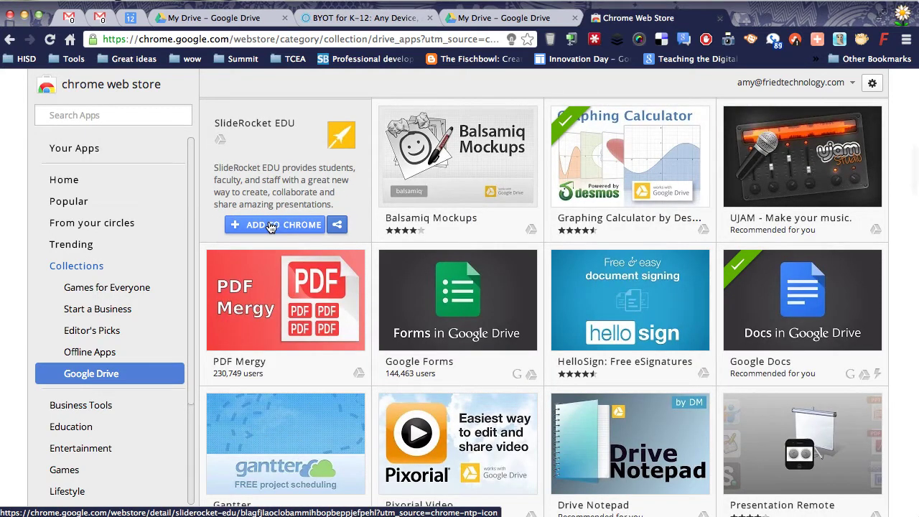
pyautogui.click(271, 225)
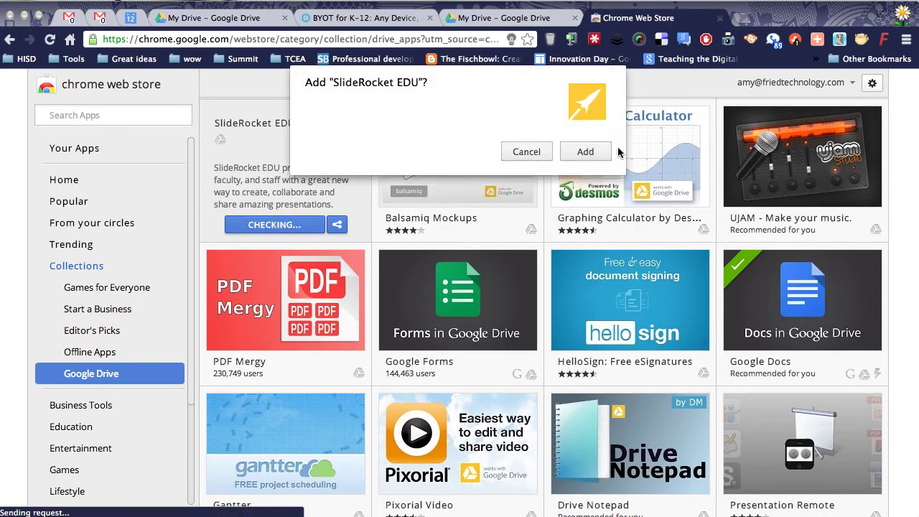
pyautogui.click(589, 151)
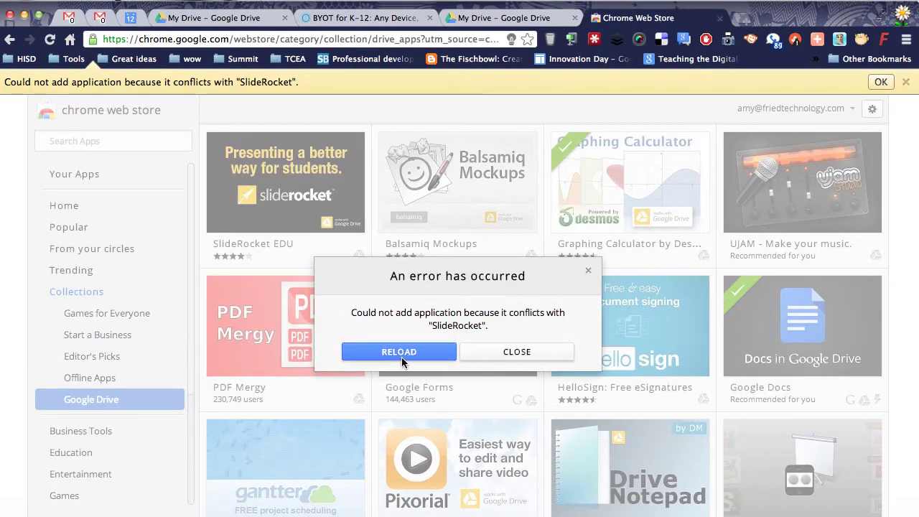
pyautogui.click(414, 352)
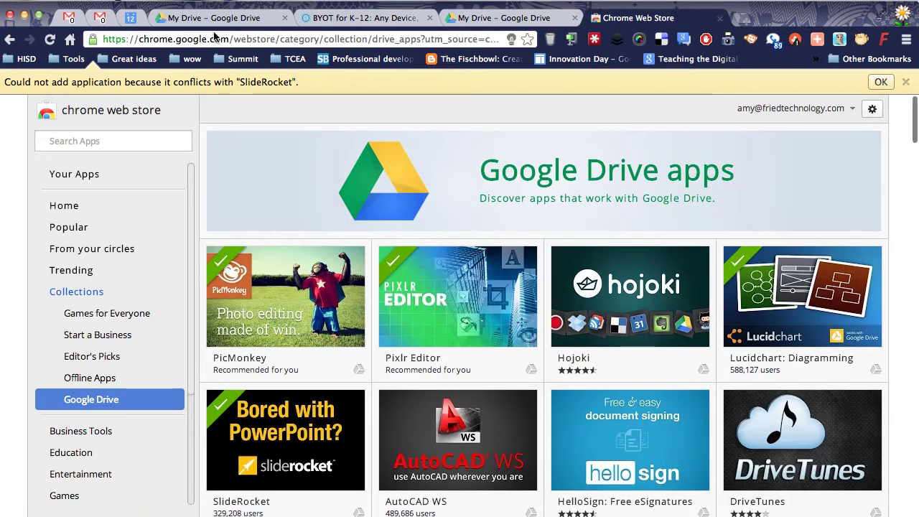
# Step: Back in My Drive, glance at the CREATE menu and search the files for 'pptx'
pyautogui.click(198, 24)
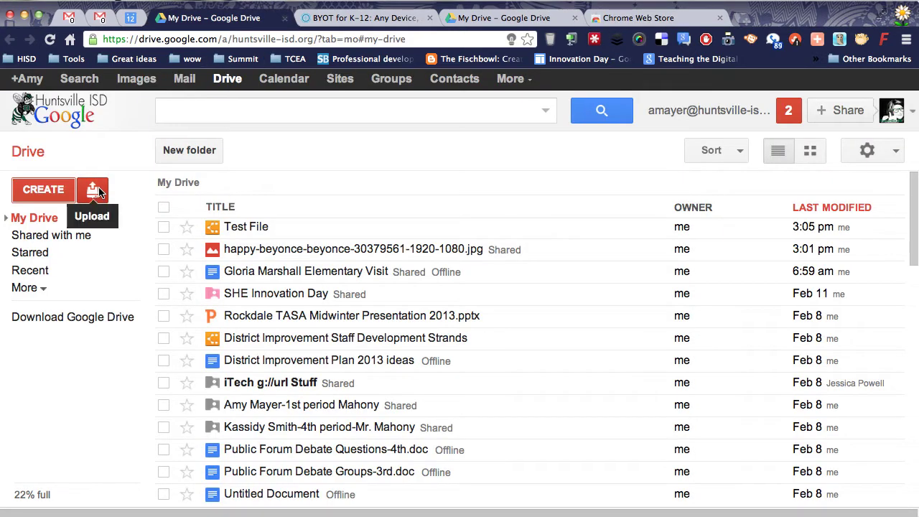
pyautogui.click(57, 191)
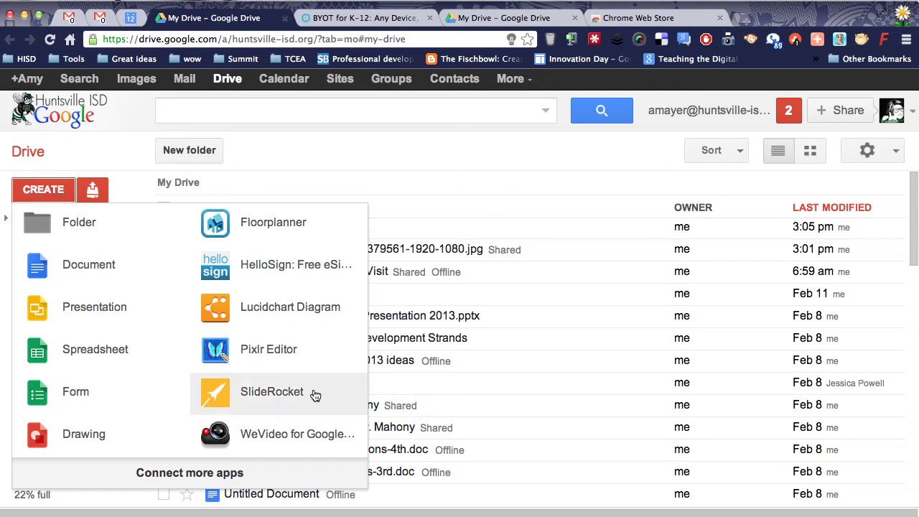
pyautogui.click(222, 107)
pyautogui.write('pptx')
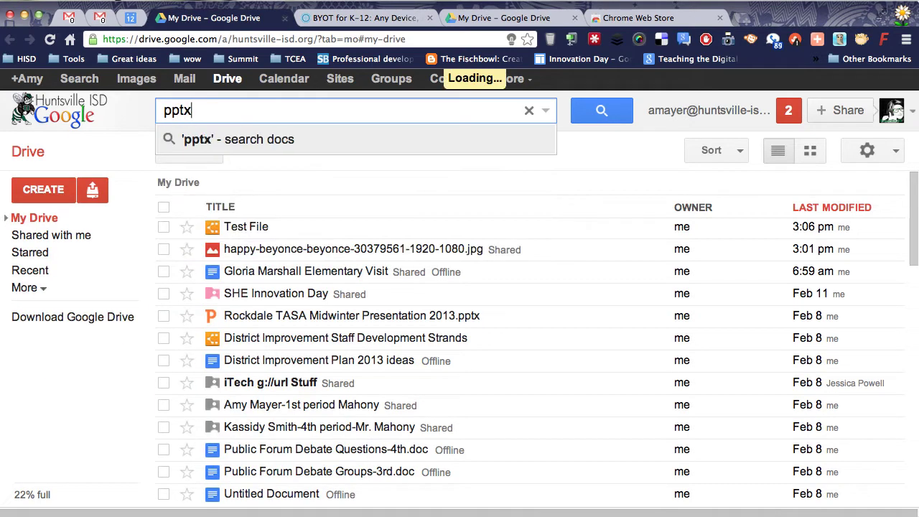
pyautogui.press('Return')
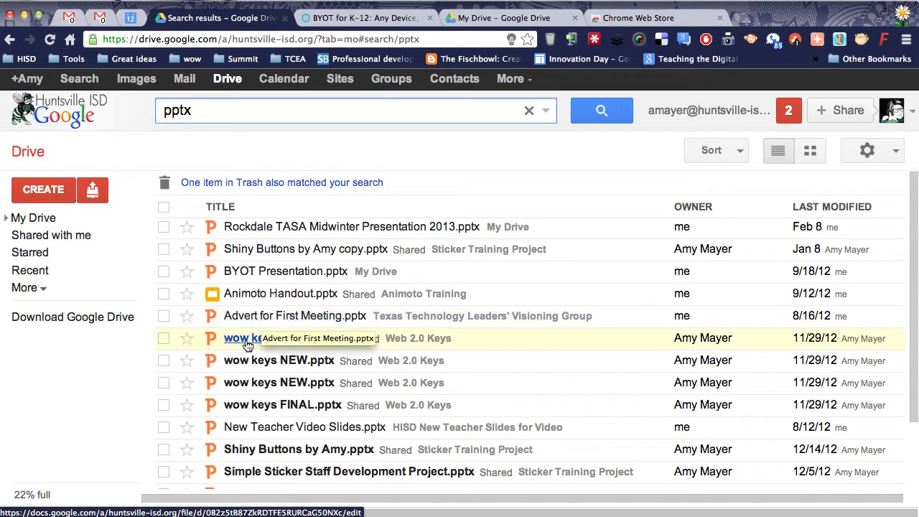
# Step: Select Analog Tweets for Teachers.pptx and bring up More > Open with
pyautogui.scroll(-5, 287, 424)
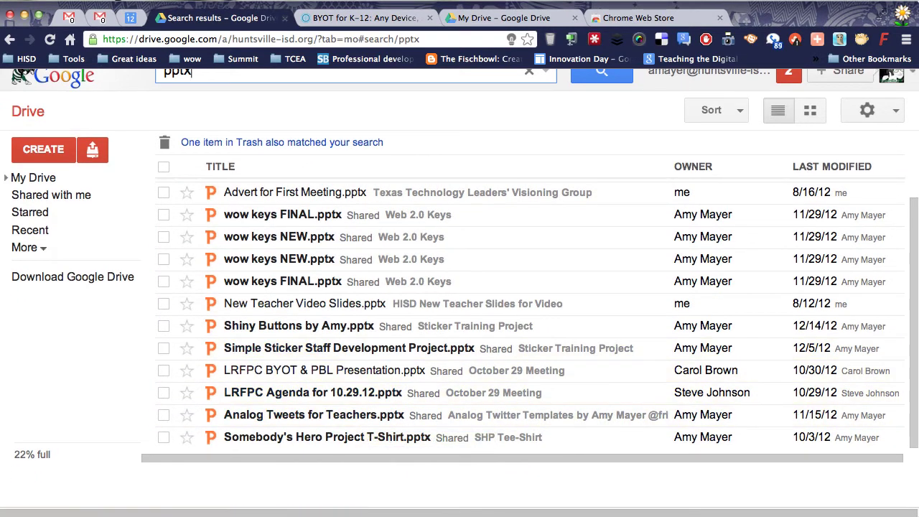
pyautogui.click(690, 4)
pyautogui.click(163, 422)
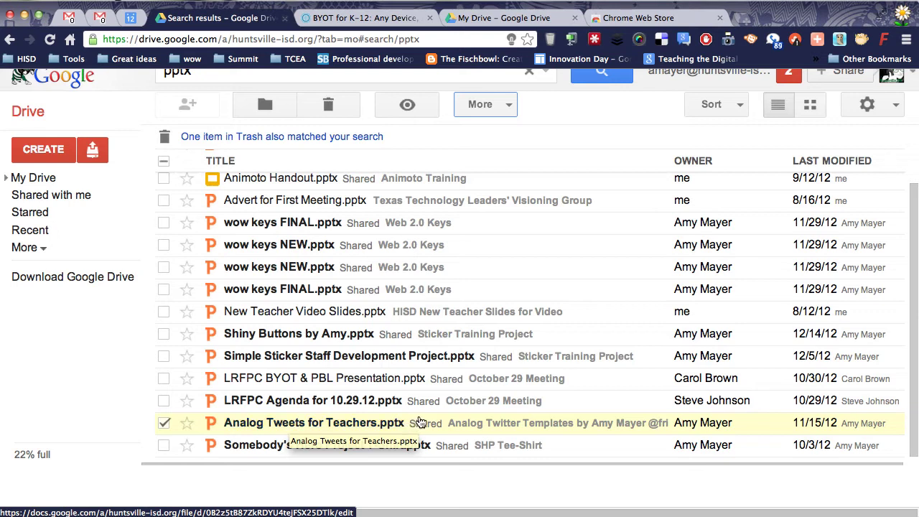
pyautogui.click(485, 104)
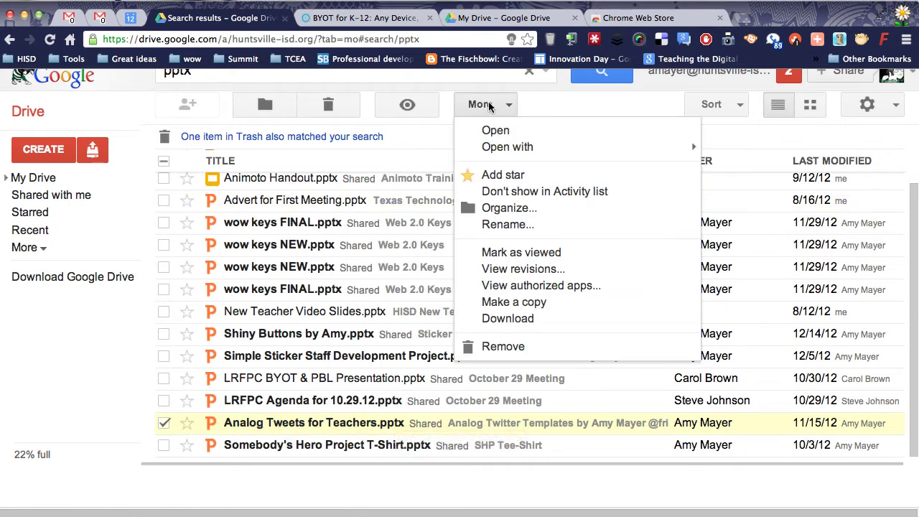
pyautogui.moveTo(498, 148)
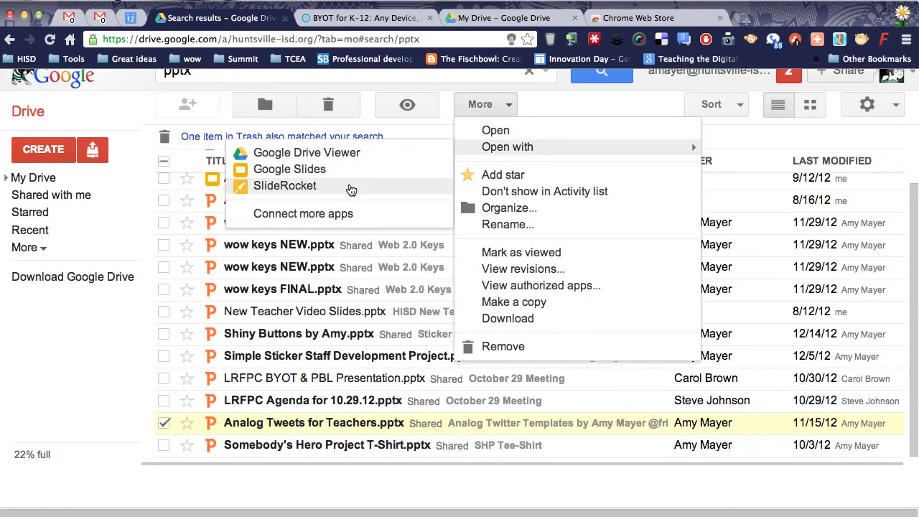
# Step: Open the file with SlideRocket, import it as editable, and open it in the editor
pyautogui.click(351, 187)
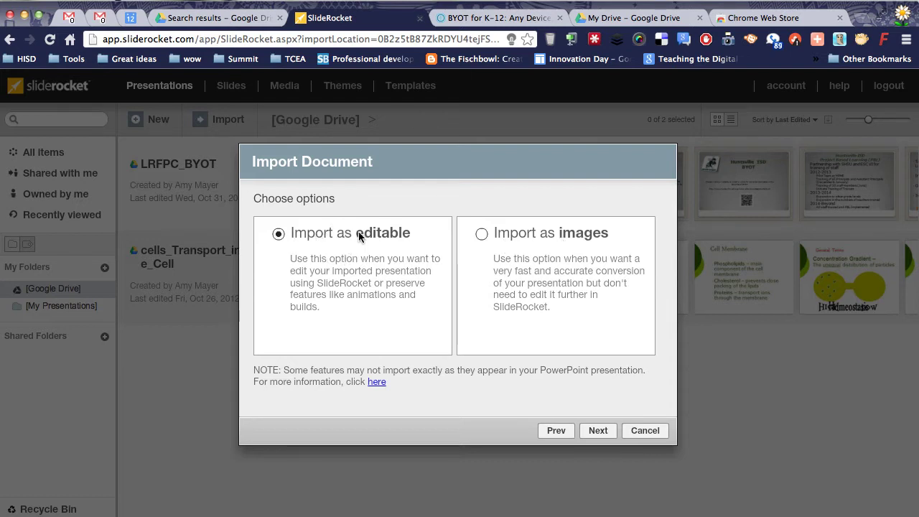
pyautogui.click(605, 423)
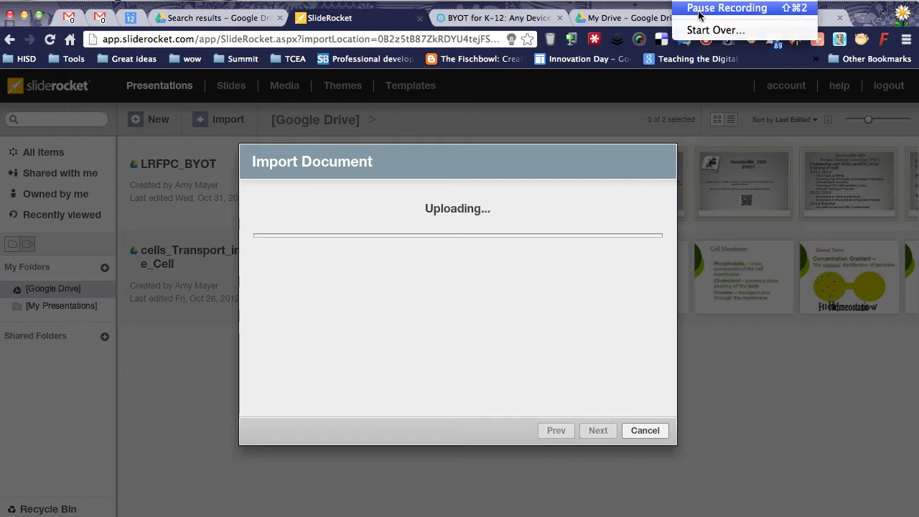
pyautogui.click(785, 6)
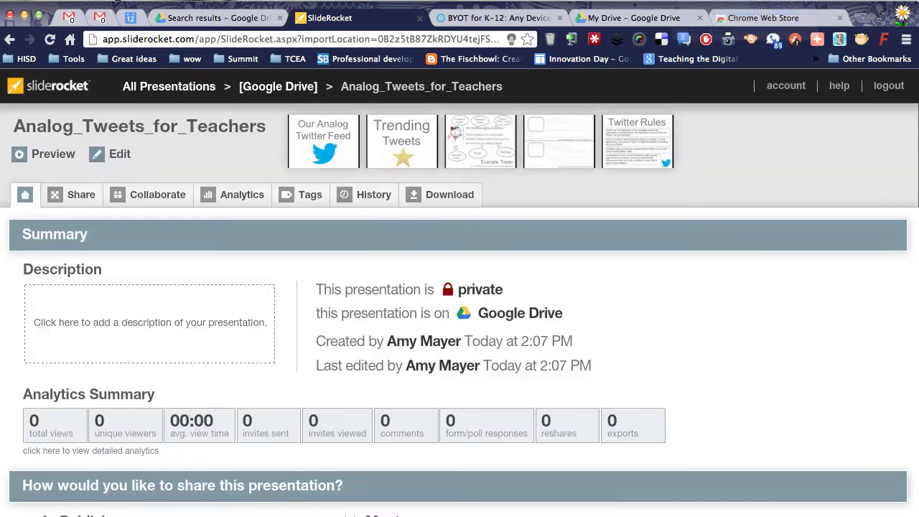
pyautogui.click(113, 160)
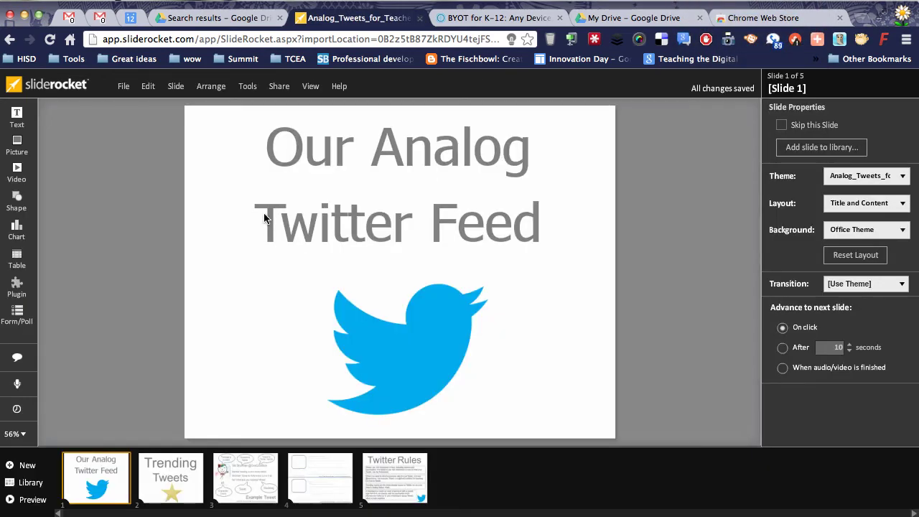
# Step: Browse the Trending Tweets, Example Tweet and slide 4, then edit the Example Tweet text box
pyautogui.click(181, 471)
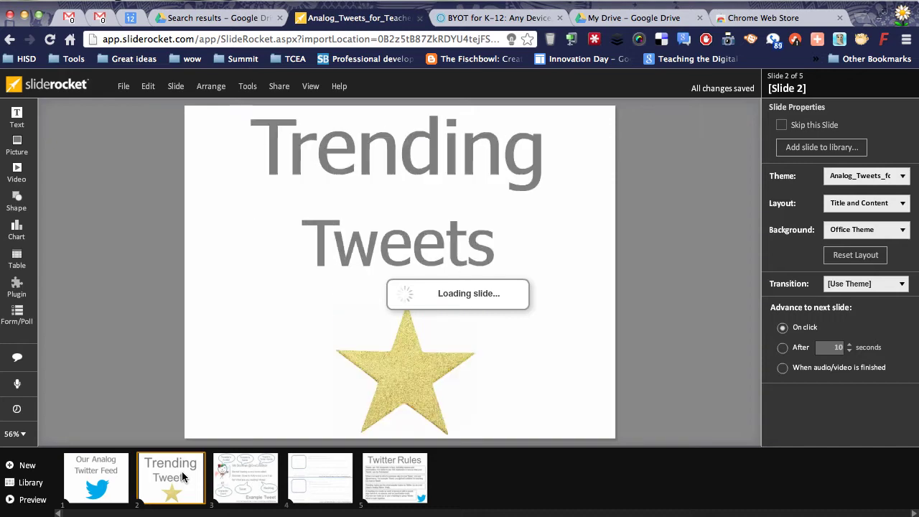
pyautogui.click(232, 466)
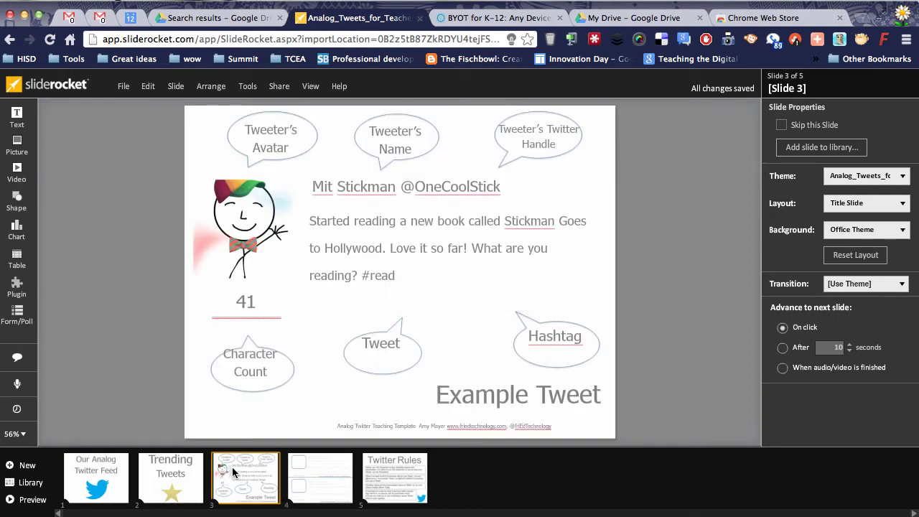
pyautogui.click(297, 473)
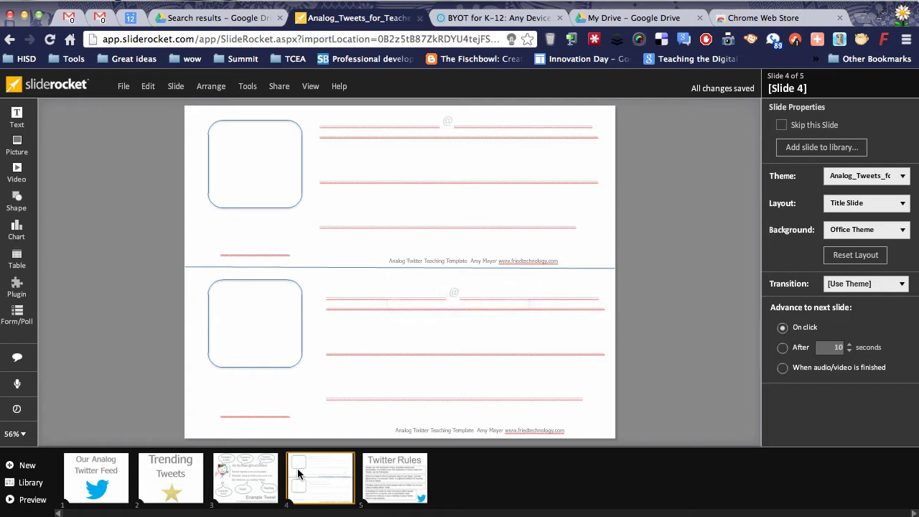
pyautogui.click(235, 469)
pyautogui.click(385, 232)
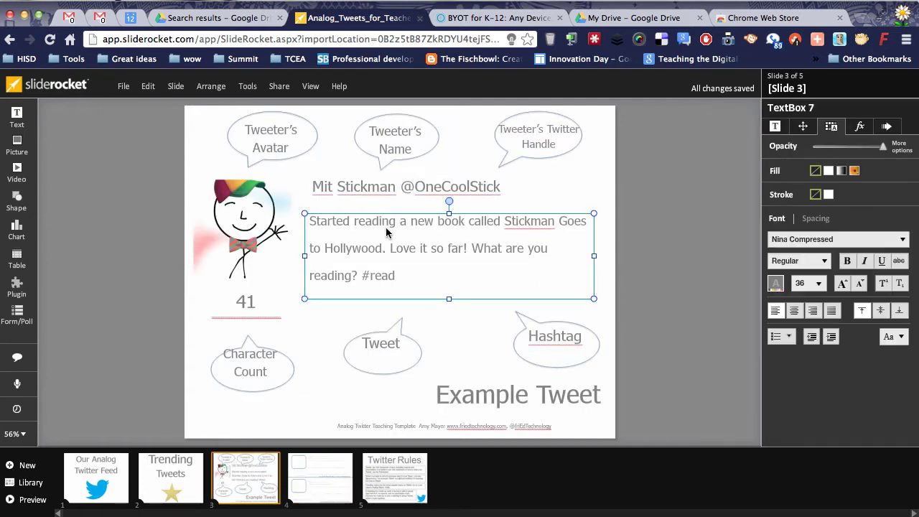
pyautogui.click(393, 226)
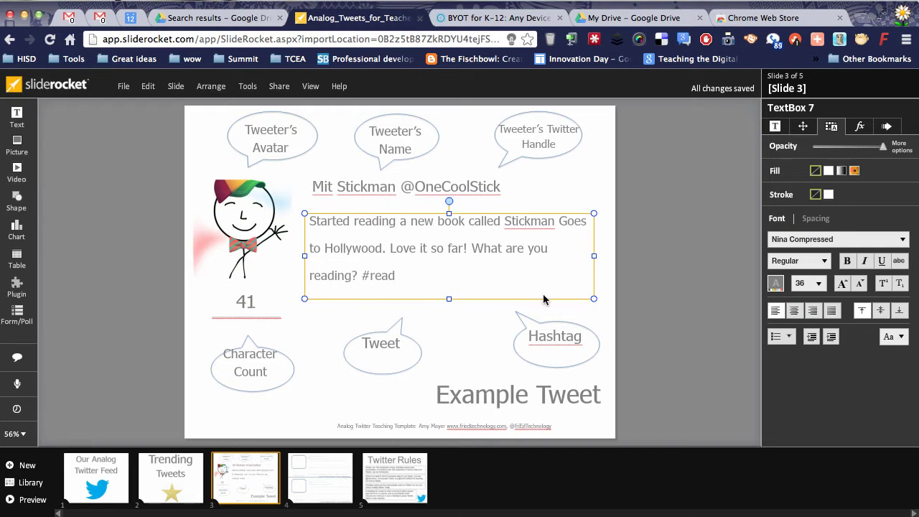
pyautogui.click(676, 309)
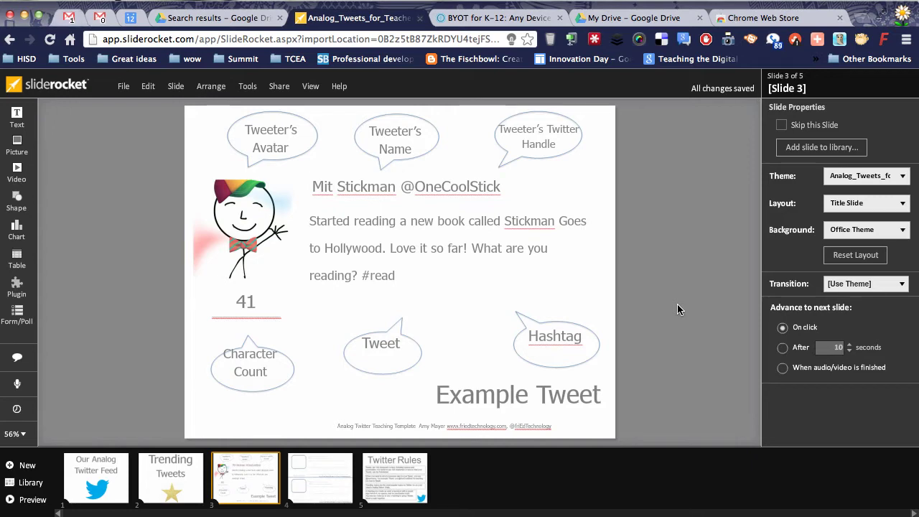
pyautogui.click(681, 2)
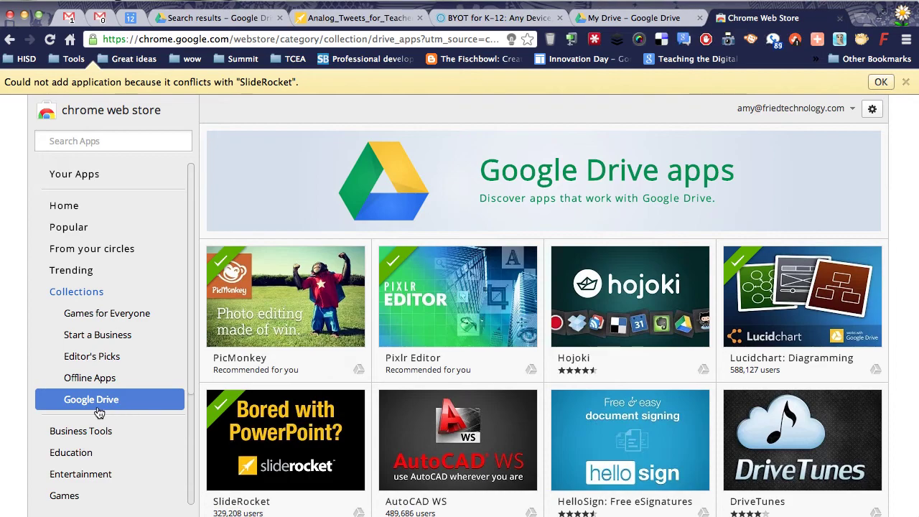
# Step: Install Google Forms from the Web Store and drag its icon beside Google Sheets on the main apps page
pyautogui.scroll(-3, 363, 429)
pyautogui.scroll(-10, 363, 429)
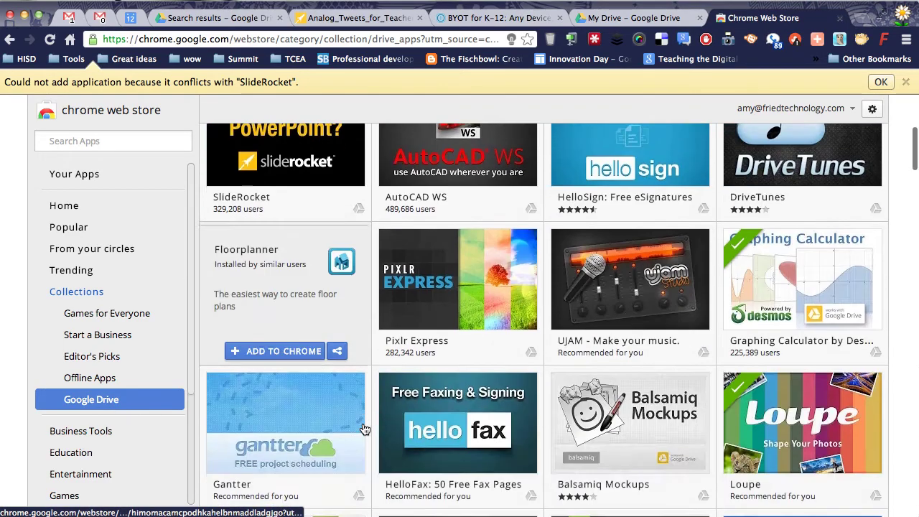
pyautogui.scroll(5, 364, 429)
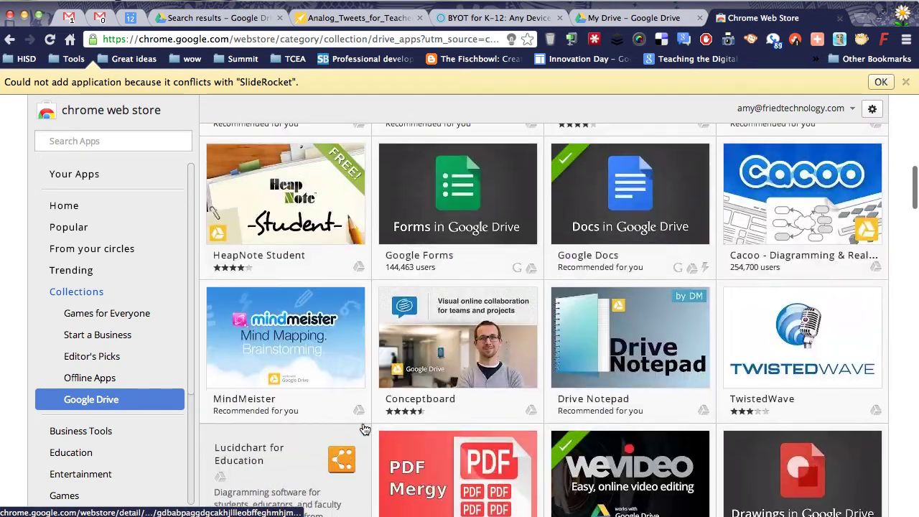
pyautogui.moveTo(637, 331)
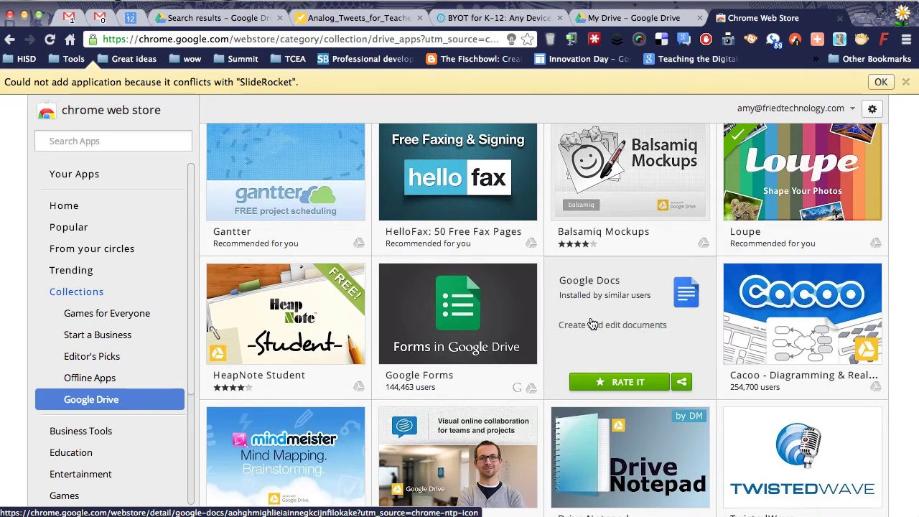
pyautogui.moveTo(445, 359)
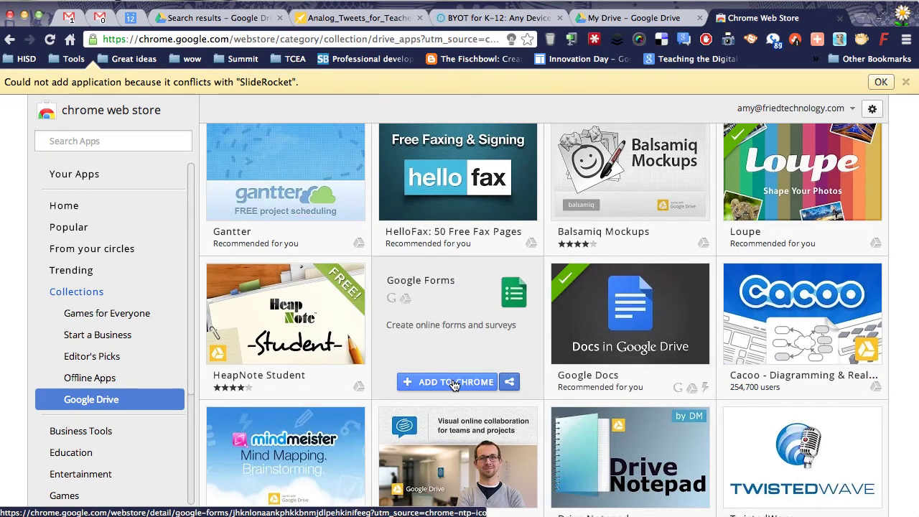
pyautogui.click(452, 382)
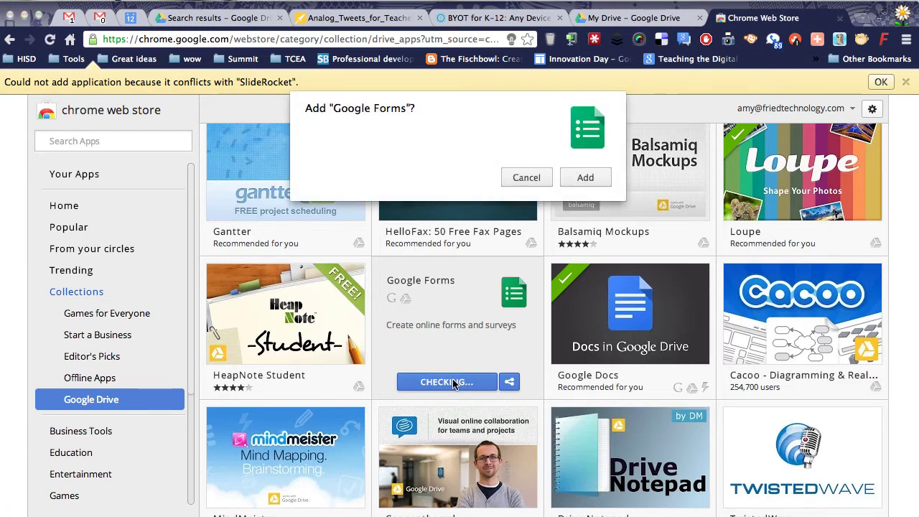
pyautogui.click(587, 178)
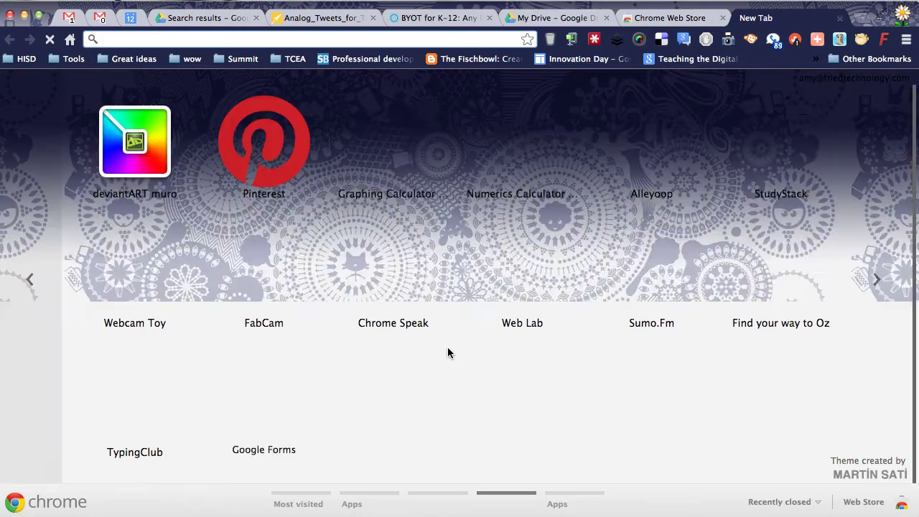
pyautogui.moveTo(265, 402); pyautogui.dragTo(276, 291)
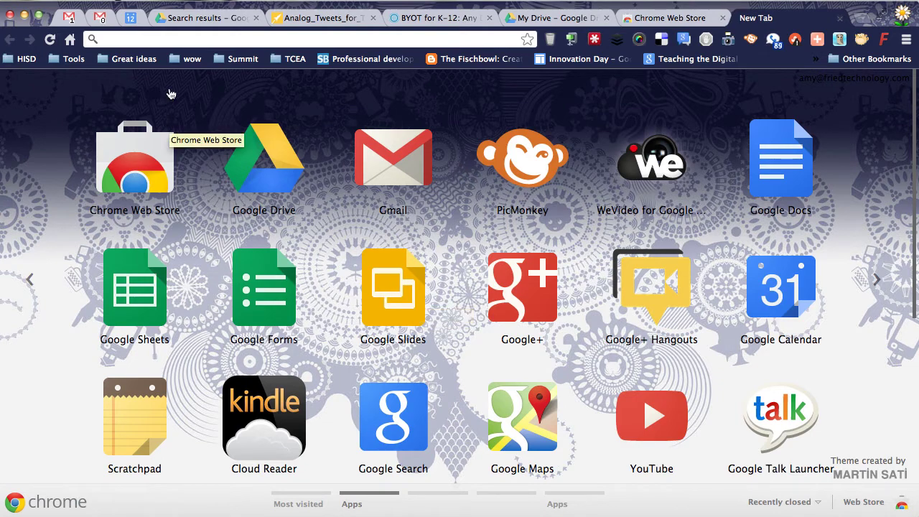
# Step: View Drive's Offline Docs list under More, then return to the Web Store's Drive apps collection
pyautogui.click(195, 16)
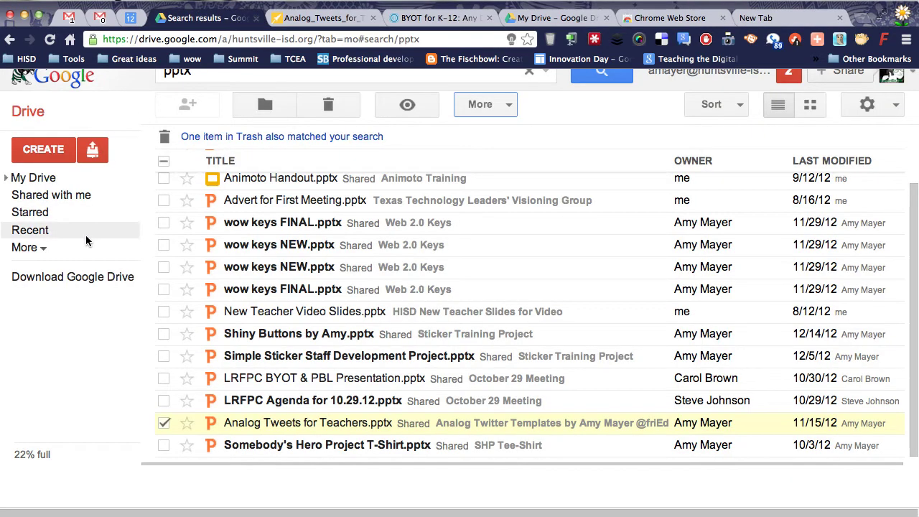
pyautogui.click(39, 253)
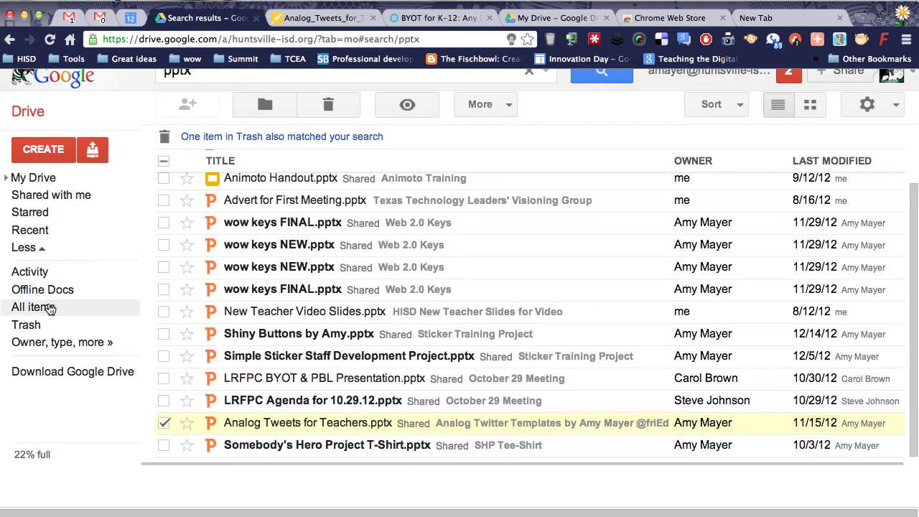
pyautogui.click(61, 296)
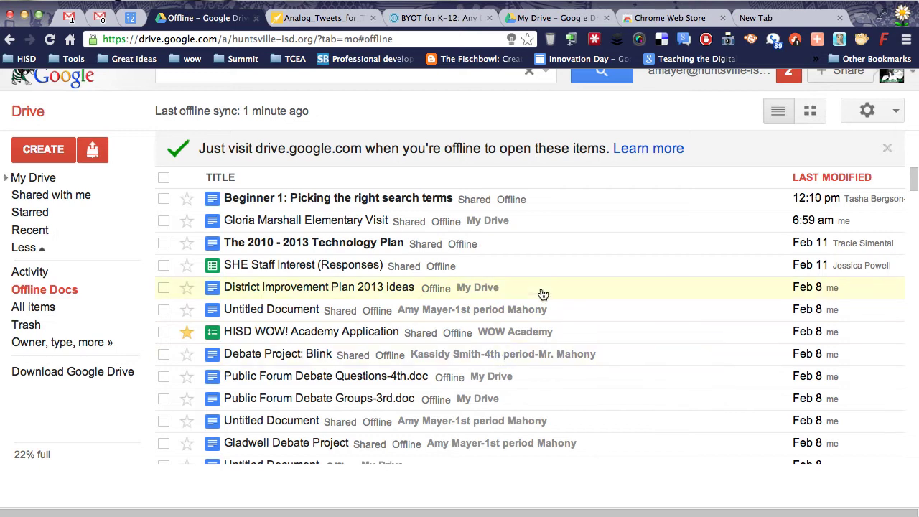
pyautogui.scroll(-3, 541, 320)
pyautogui.scroll(-5, 542, 322)
pyautogui.scroll(10, 542, 323)
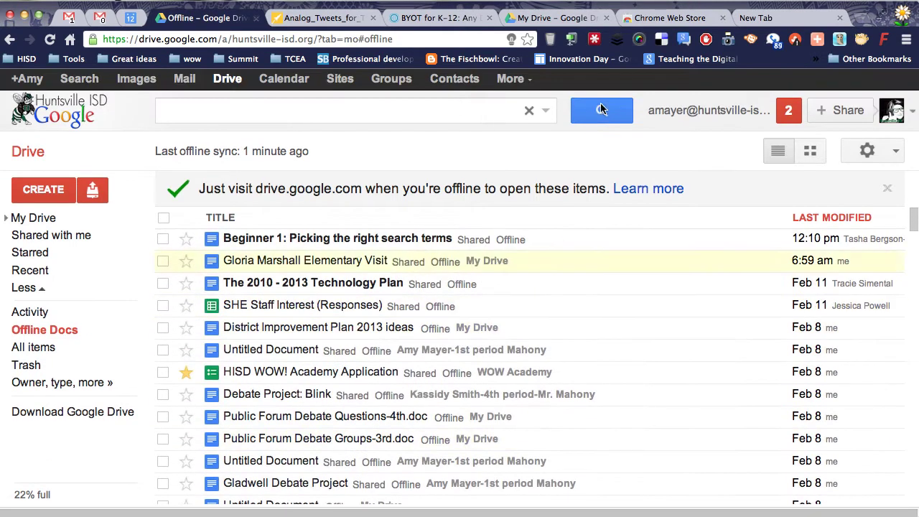
pyautogui.click(618, 18)
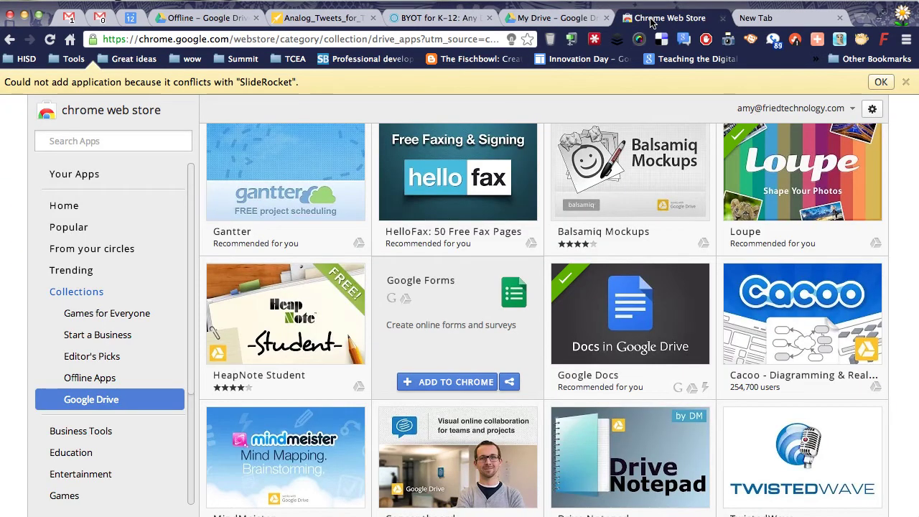
# Step: Scroll through the Offline Apps collection, past Clock, Google Slides, Task Timer and WordFlow
pyautogui.click(100, 379)
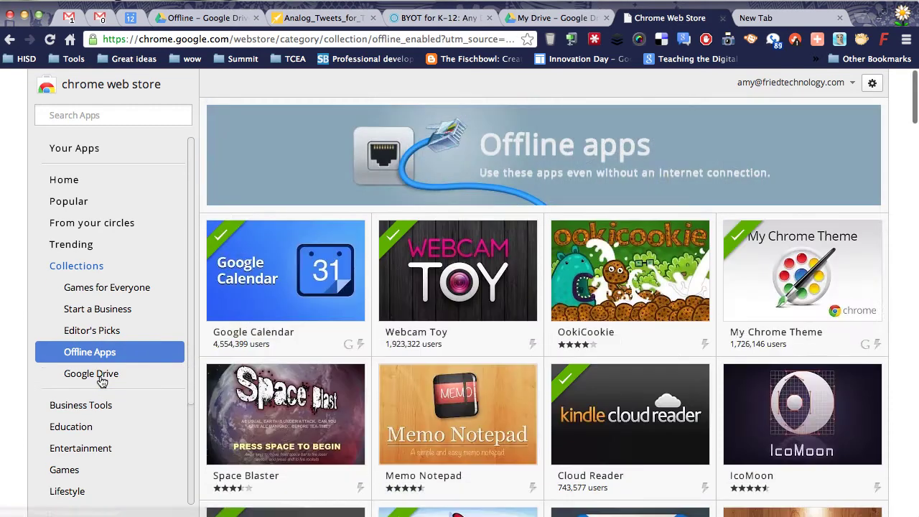
pyautogui.scroll(-4, 477, 348)
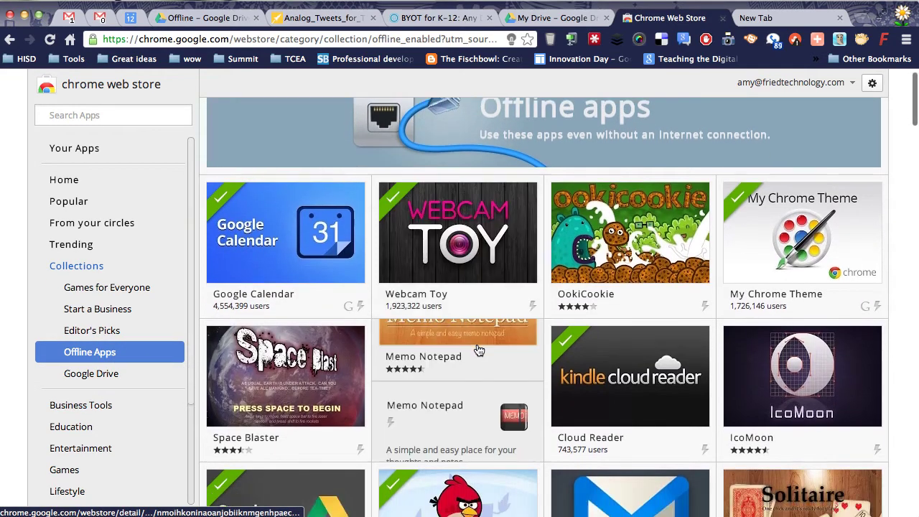
pyautogui.scroll(-4, 477, 347)
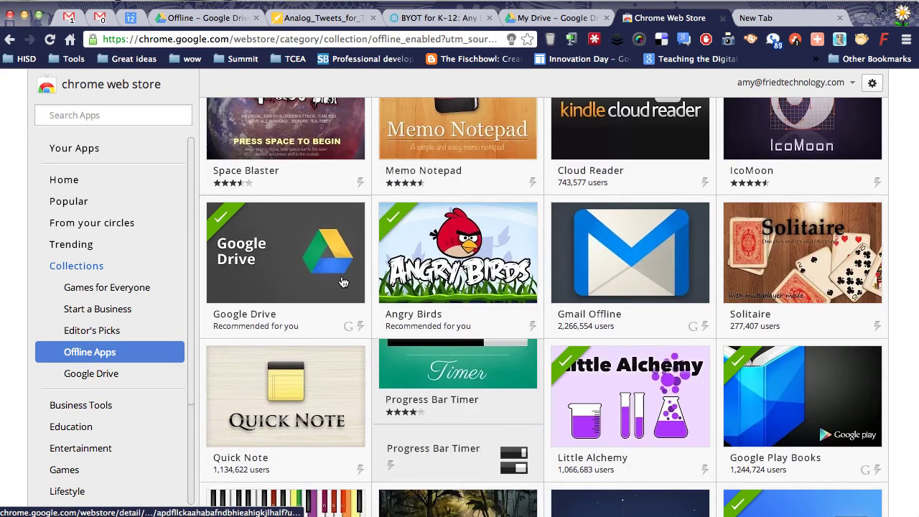
pyautogui.scroll(-10, 395, 349)
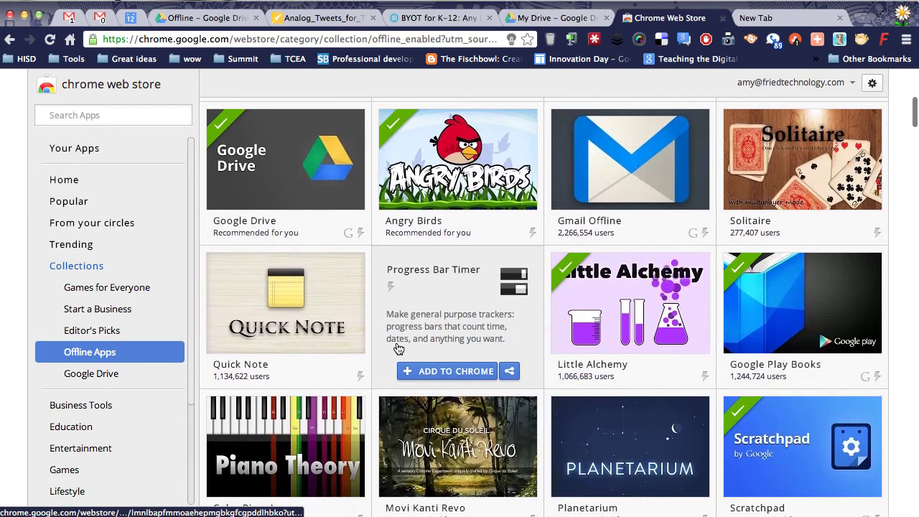
pyautogui.scroll(-8, 398, 349)
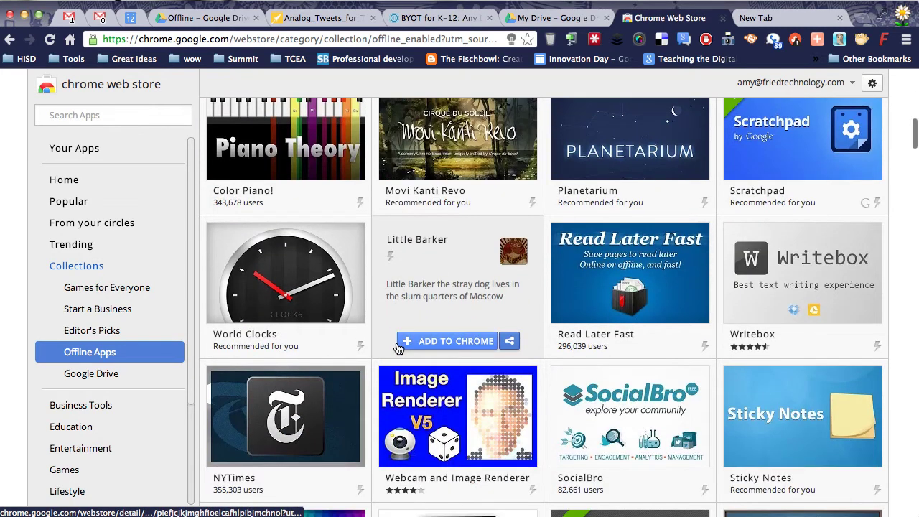
pyautogui.scroll(-5, 398, 349)
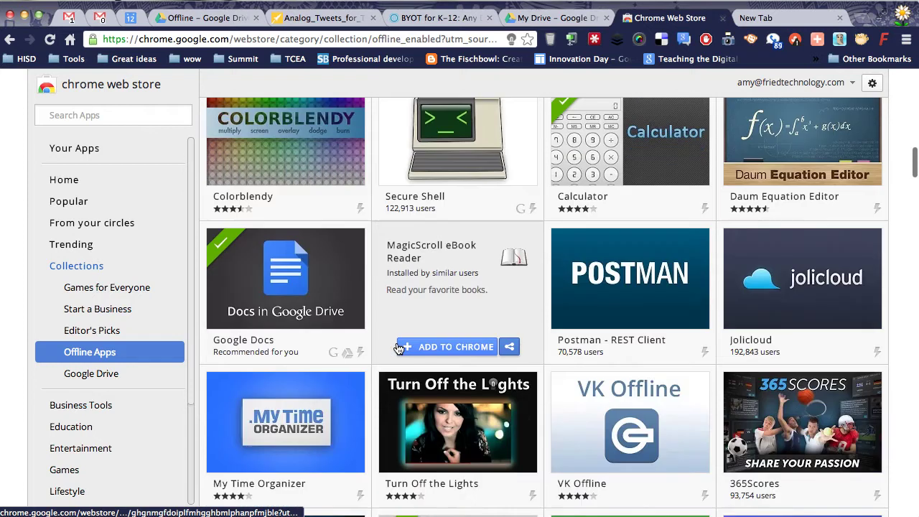
pyautogui.scroll(-1, 398, 349)
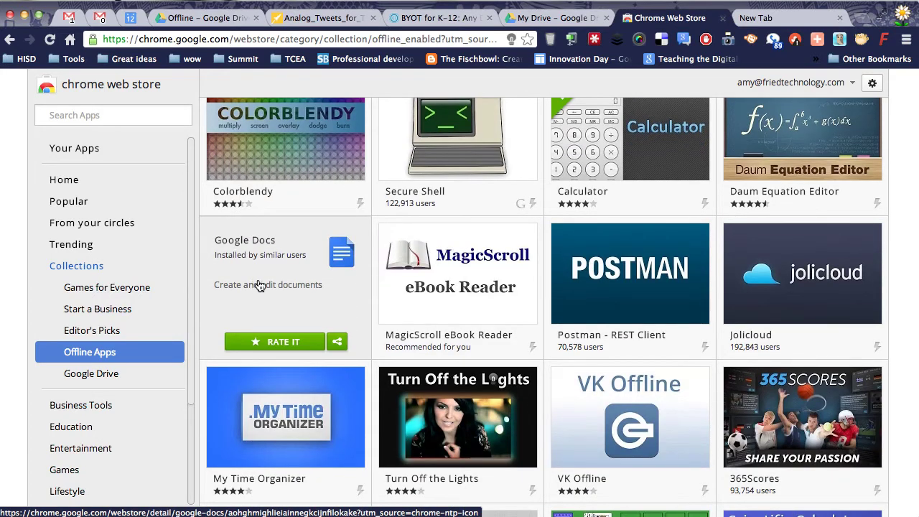
pyautogui.scroll(-2, 287, 291)
pyautogui.scroll(-1, 290, 294)
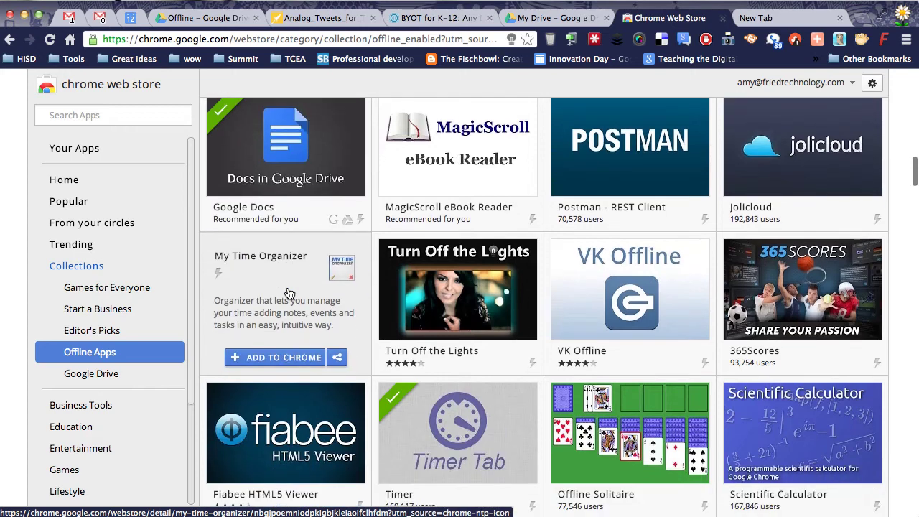
pyautogui.scroll(-10, 289, 294)
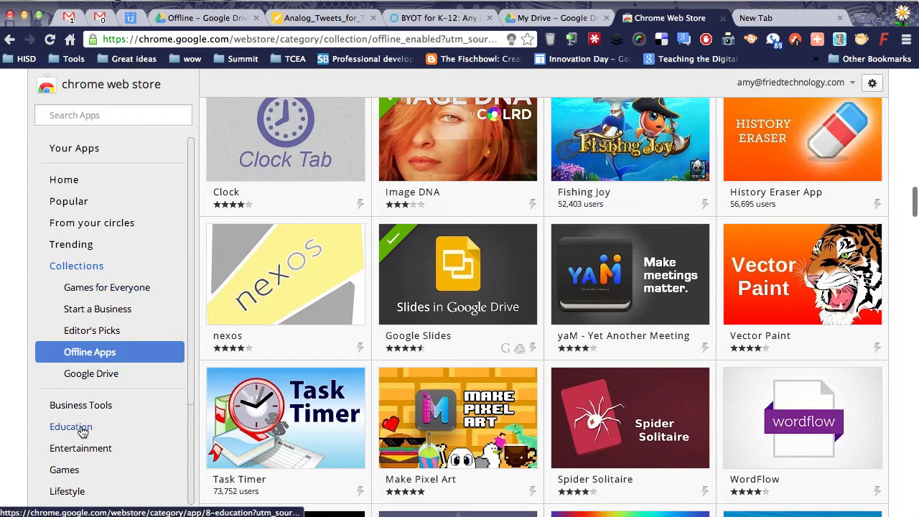
# Step: Add the Type Fu typing trainer to Chrome from the Education category
pyautogui.click(80, 427)
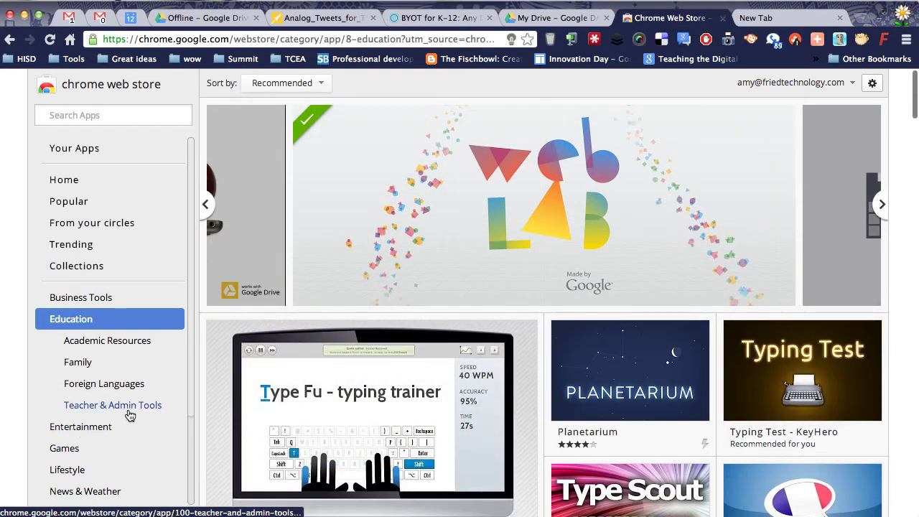
pyautogui.scroll(-5, 332, 409)
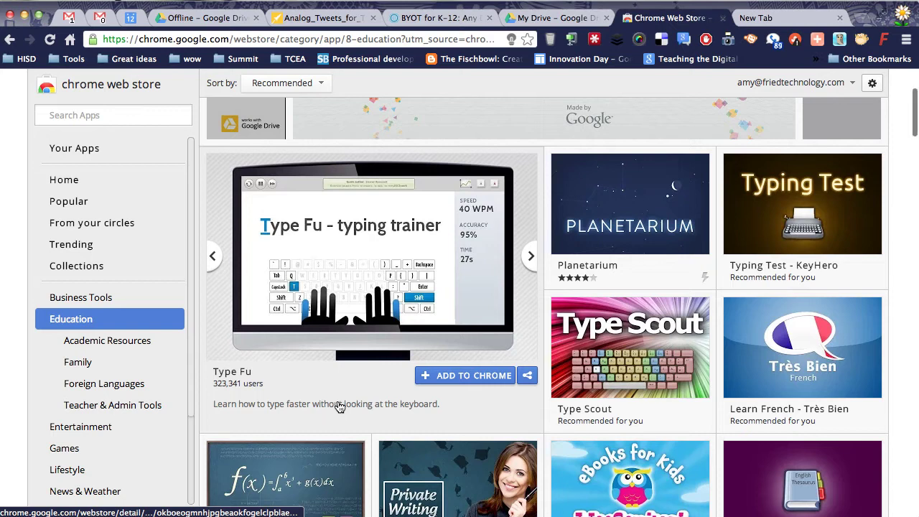
pyautogui.click(448, 376)
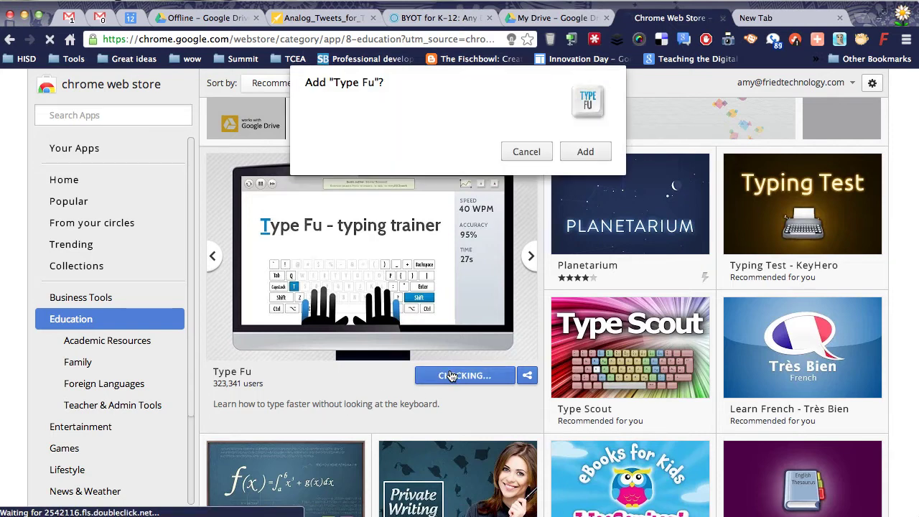
pyautogui.click(586, 153)
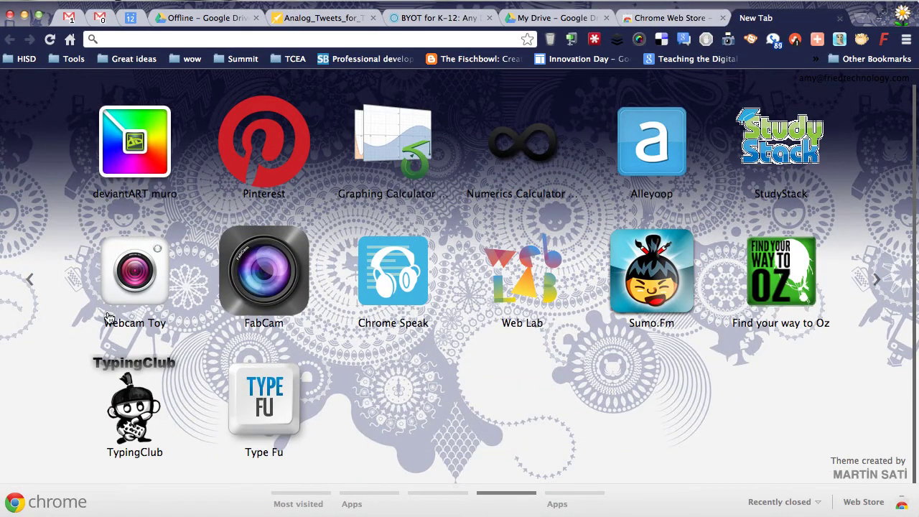
# Step: On the main apps page, move Google Talk Launcher, Google Maps and YouTube into bottom-row slots two to four
pyautogui.click(29, 300)
pyautogui.click(27, 300)
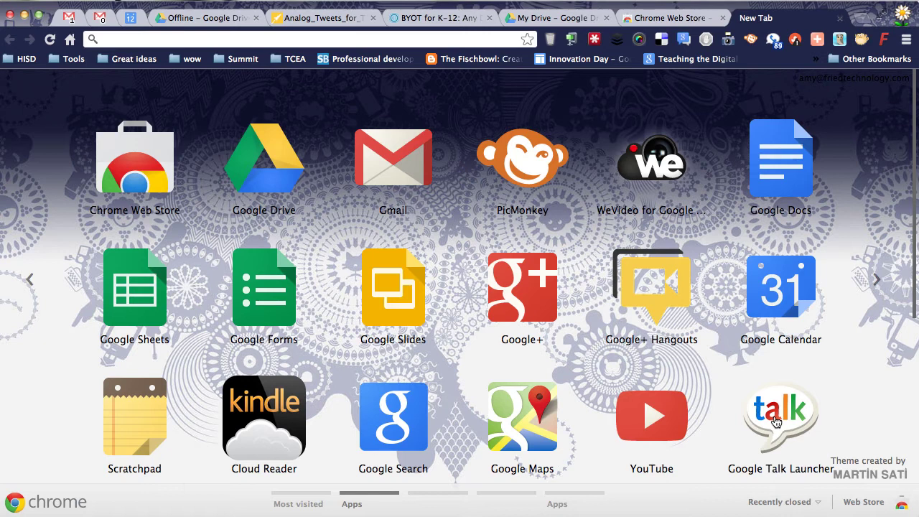
pyautogui.moveTo(775, 422); pyautogui.dragTo(264, 441)
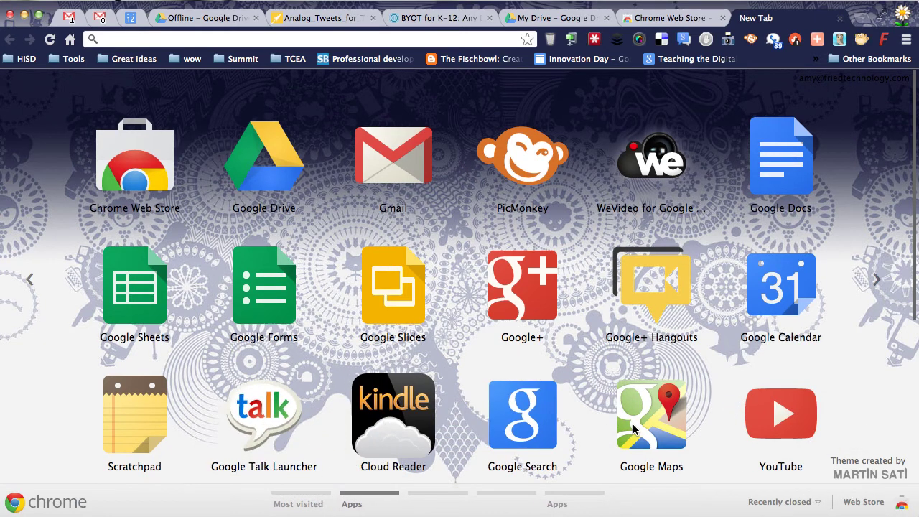
pyautogui.moveTo(659, 429); pyautogui.dragTo(450, 425)
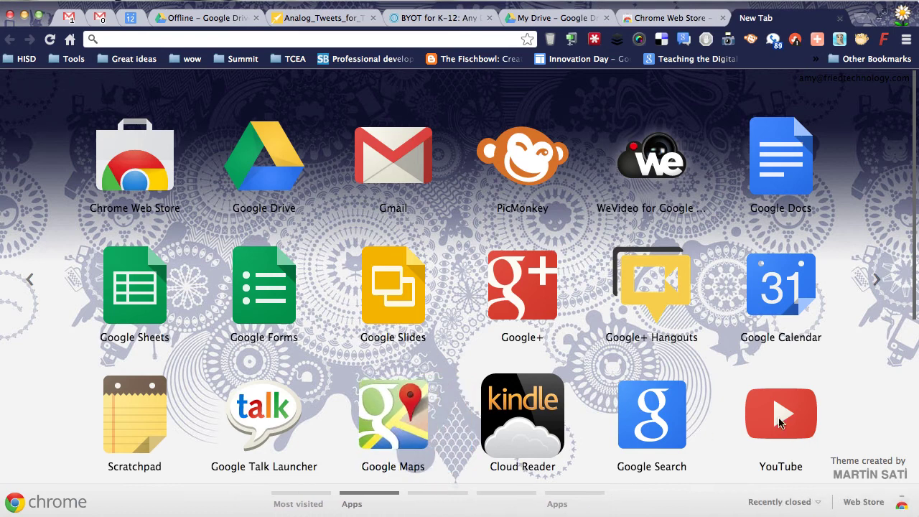
pyautogui.moveTo(782, 424); pyautogui.dragTo(516, 427)
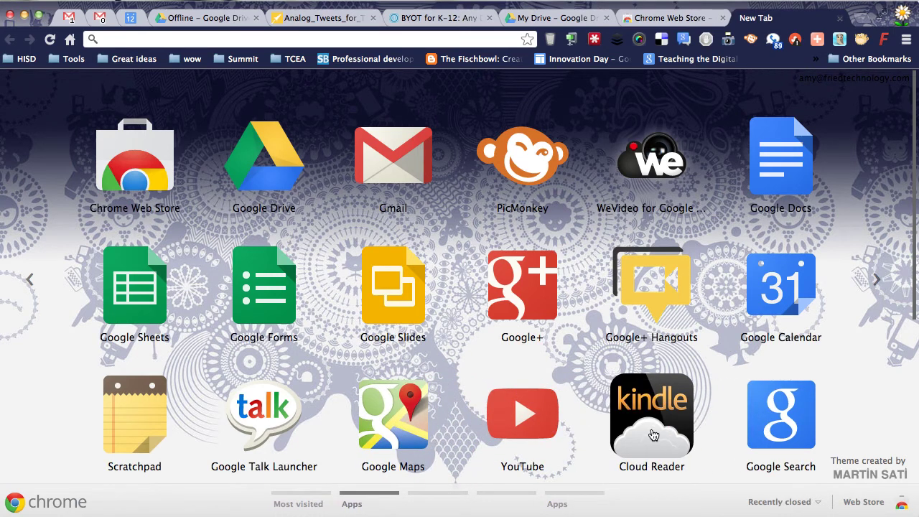
# Step: Move Cloud Reader onto the next apps page, then flip back one page
pyautogui.moveTo(652, 435); pyautogui.dragTo(214, 247)
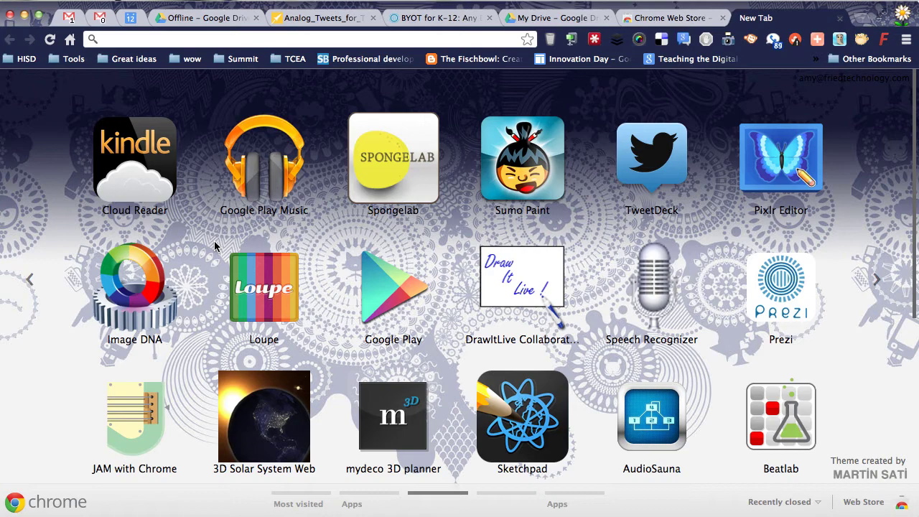
pyautogui.click(872, 311)
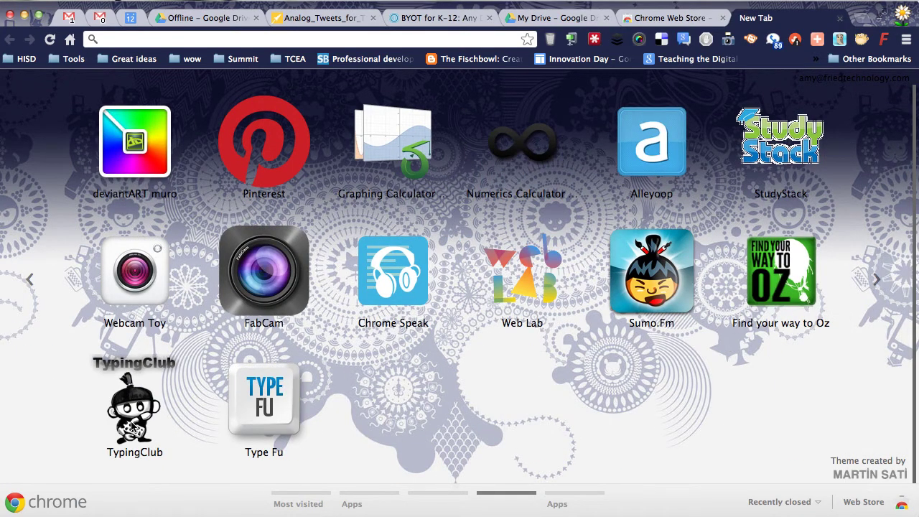
pyautogui.click(27, 310)
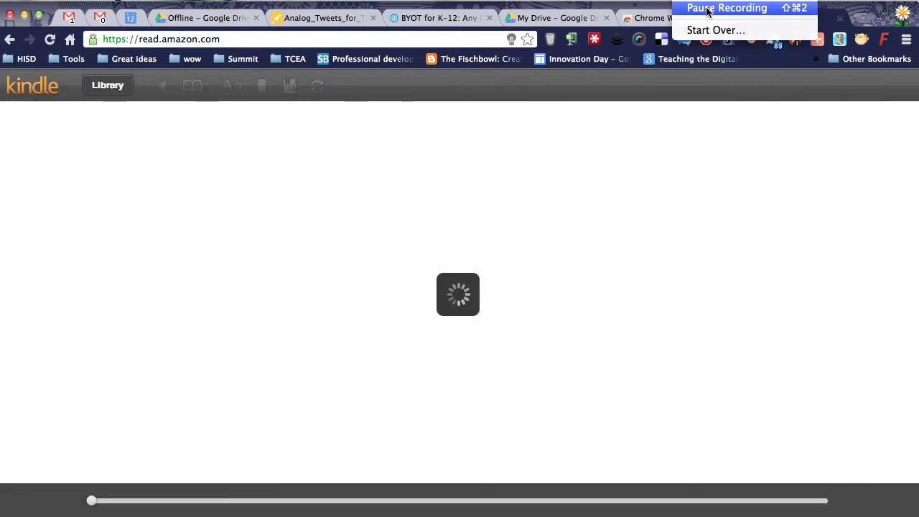
# Step: Page through Beyond the Hole in the Wall to Child's play, then back to the Introduction
pyautogui.click(726, 8)
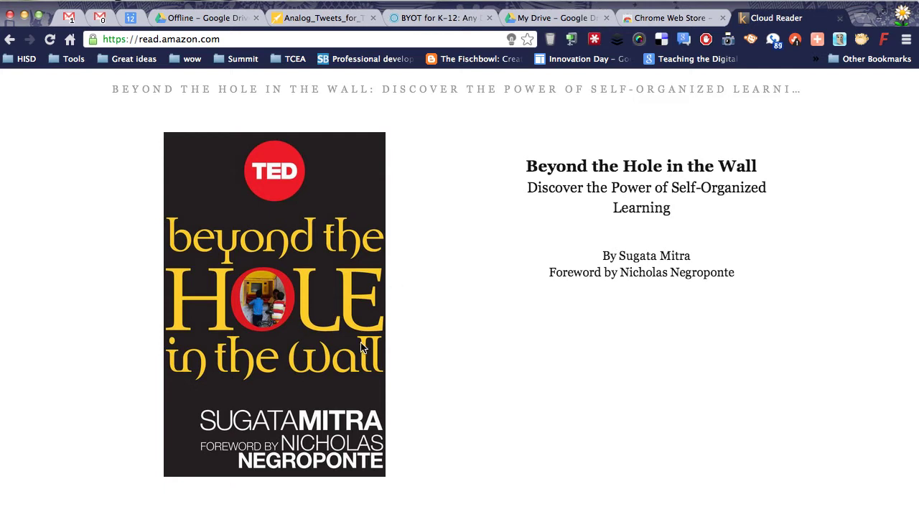
pyautogui.moveTo(839, 250)
pyautogui.click(866, 317)
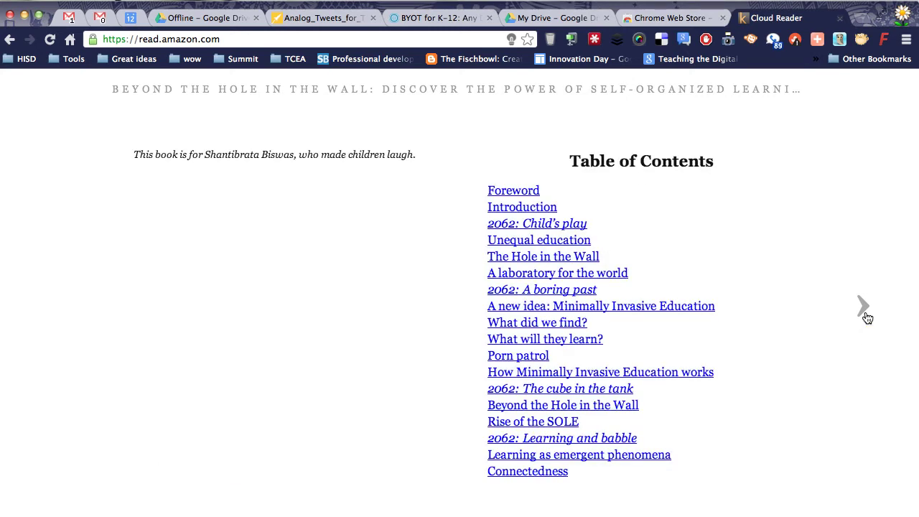
pyautogui.click(867, 317)
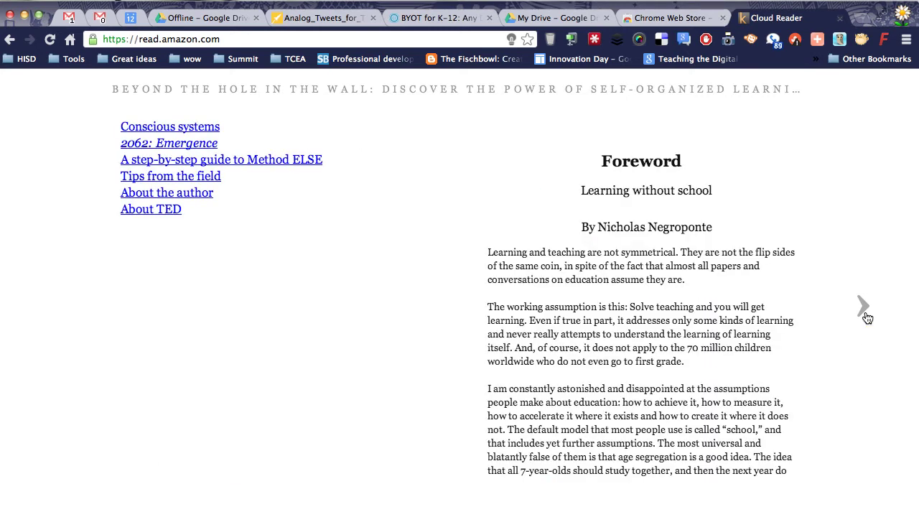
pyautogui.click(867, 318)
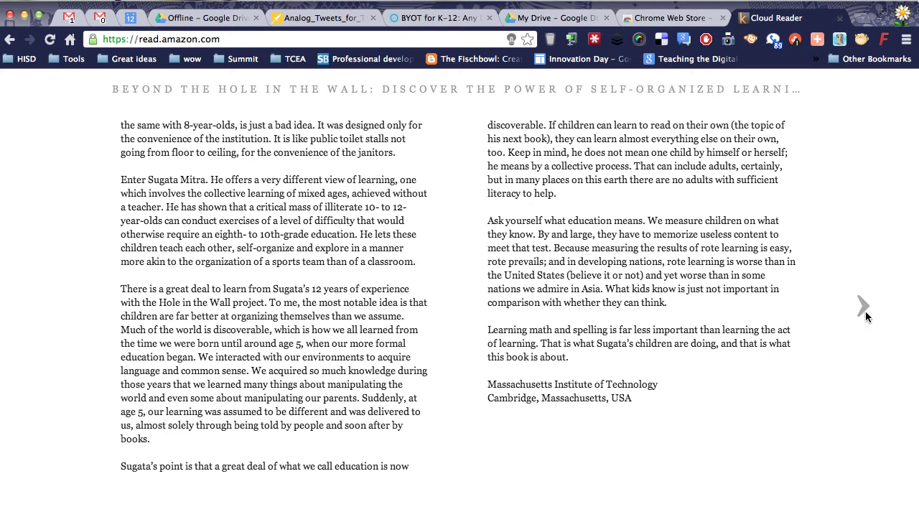
pyautogui.click(864, 310)
pyautogui.click(865, 311)
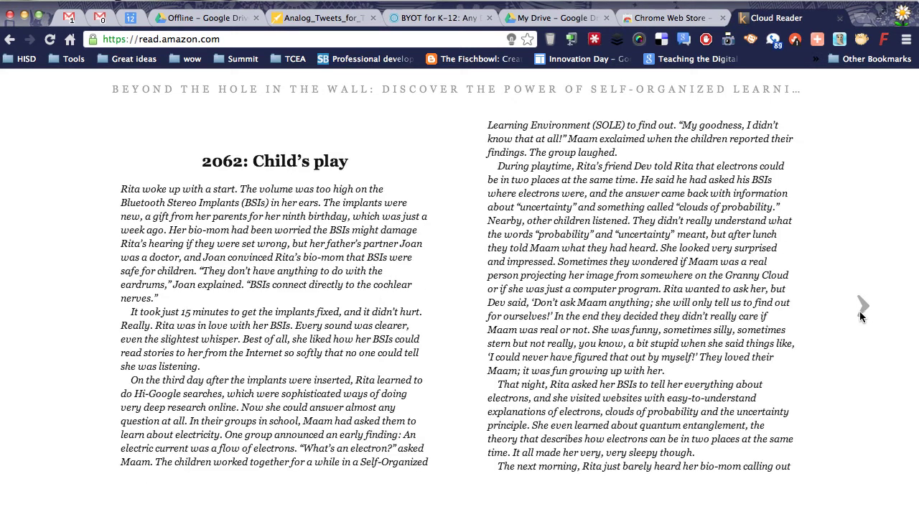
pyautogui.click(48, 282)
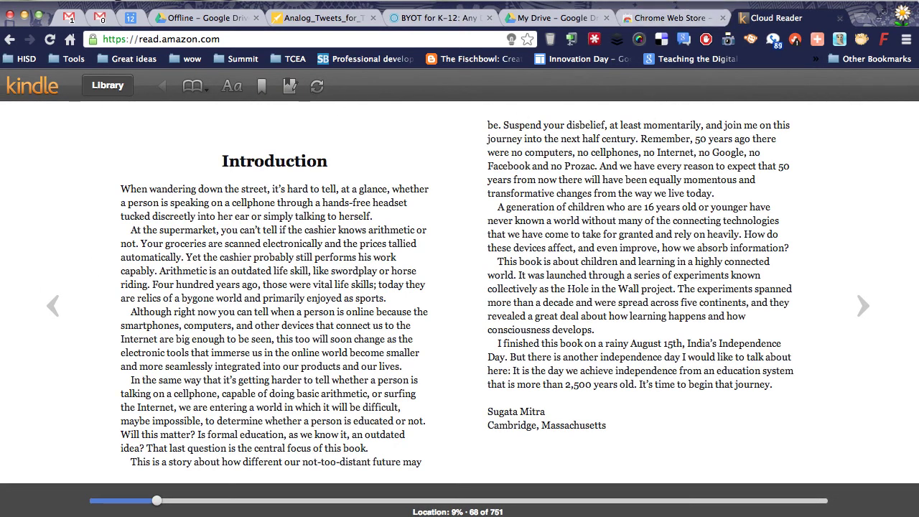
# Step: Open the Kindle Cloud Reader library and scroll through the cloud book covers
pyautogui.click(706, 8)
pyautogui.click(707, 7)
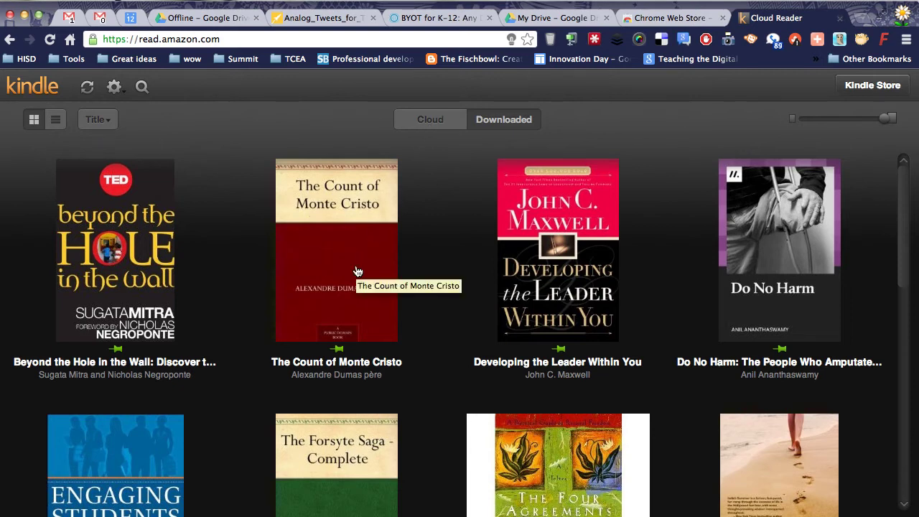
pyautogui.scroll(-3, 413, 287)
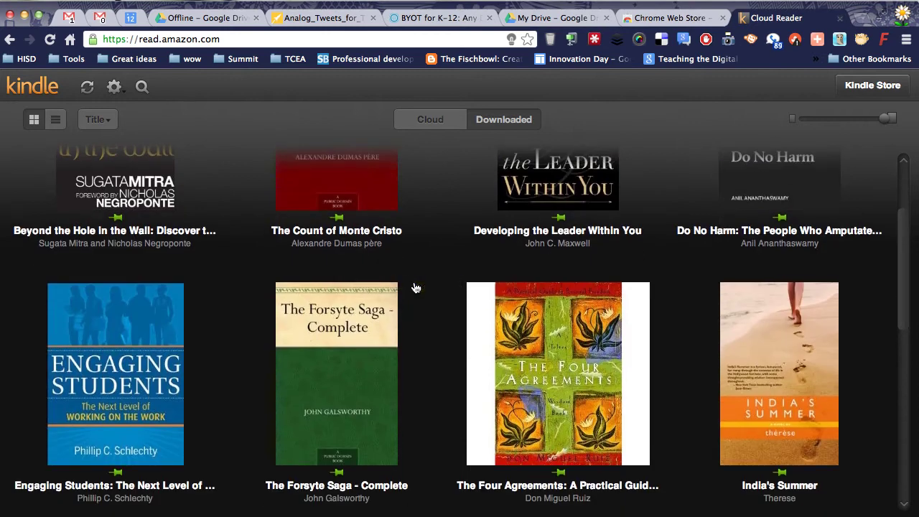
pyautogui.scroll(3, 414, 286)
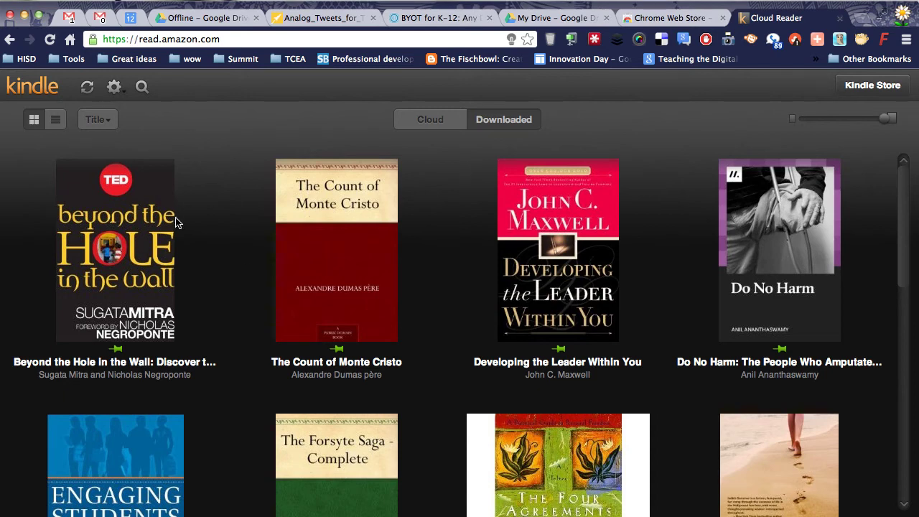
# Step: Scroll the library once more, then swipe back to Chrome's New Tab apps page
pyautogui.scroll(-5, 454, 245)
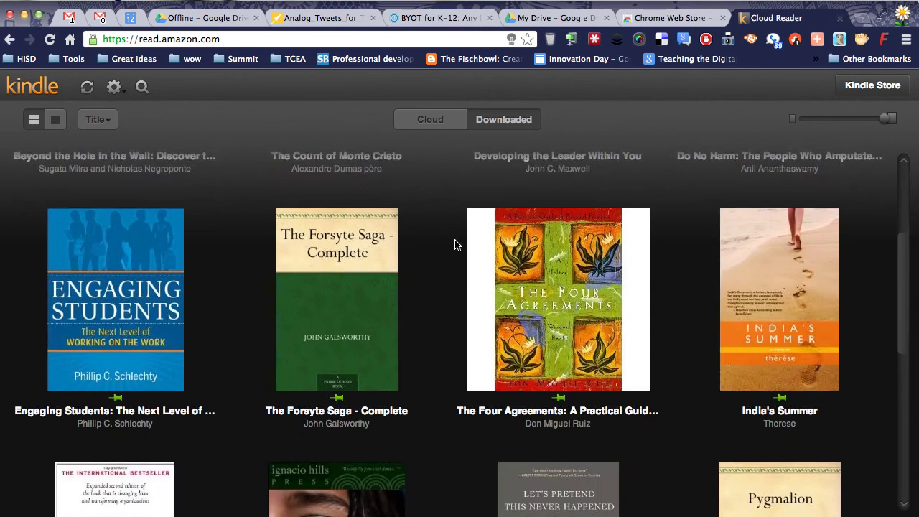
pyautogui.scroll(-8, 455, 244)
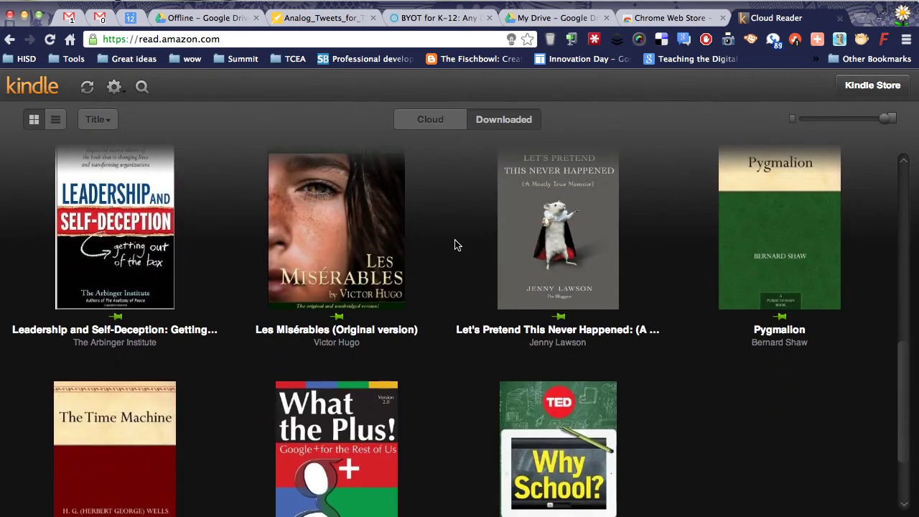
pyautogui.scroll(3, 454, 245)
pyautogui.hscroll(-6, 454, 245)
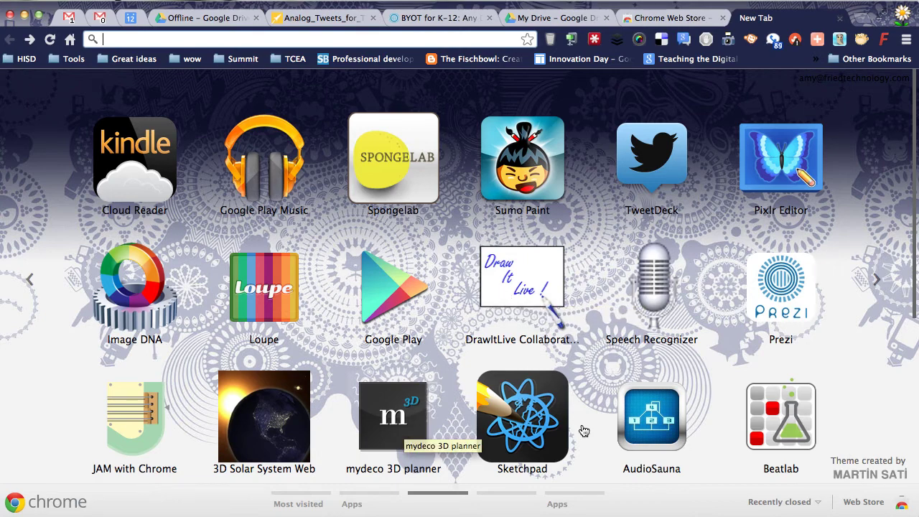
# Step: Flip to the next page of installed apps, then back to the page with Google Drive, PicMonkey and WeVideo
pyautogui.click(888, 309)
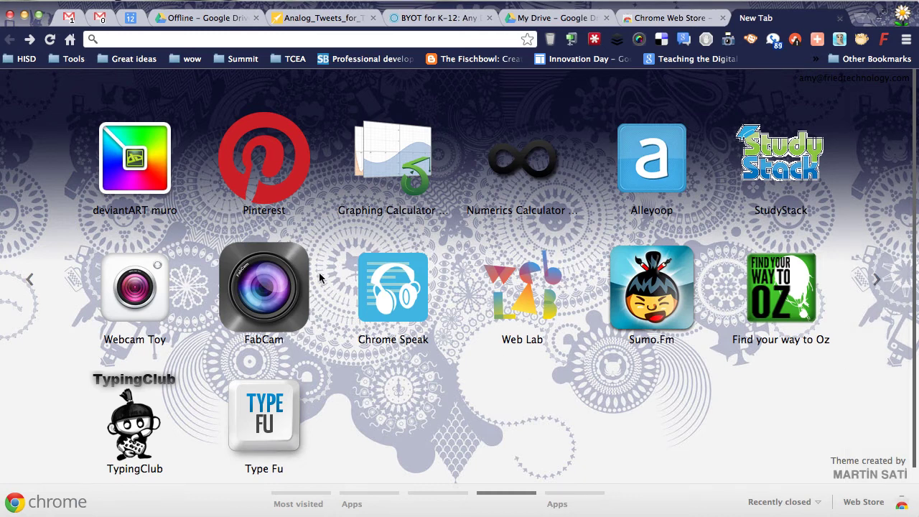
pyautogui.click(54, 274)
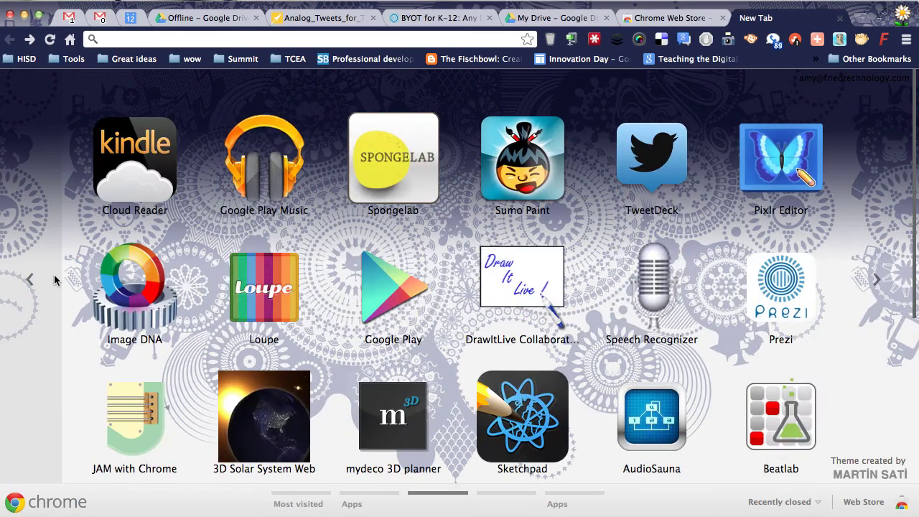
pyautogui.click(54, 274)
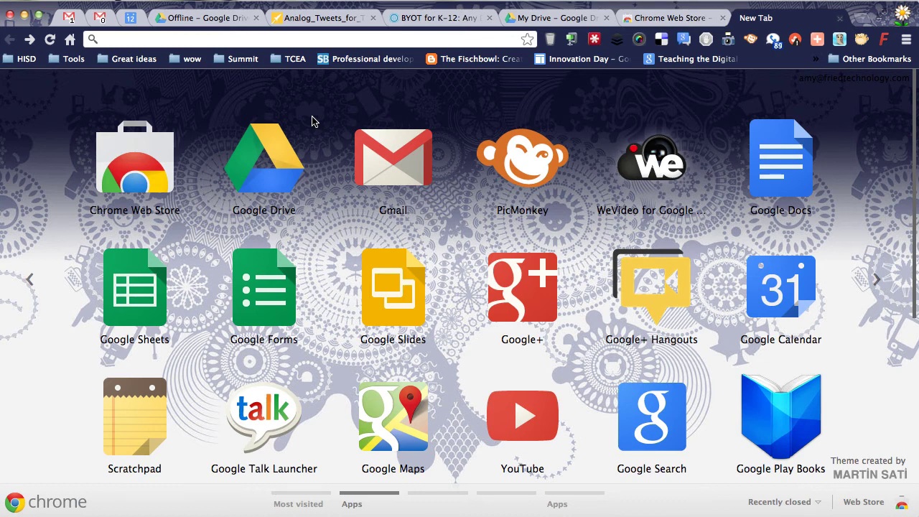
pyautogui.click(171, 42)
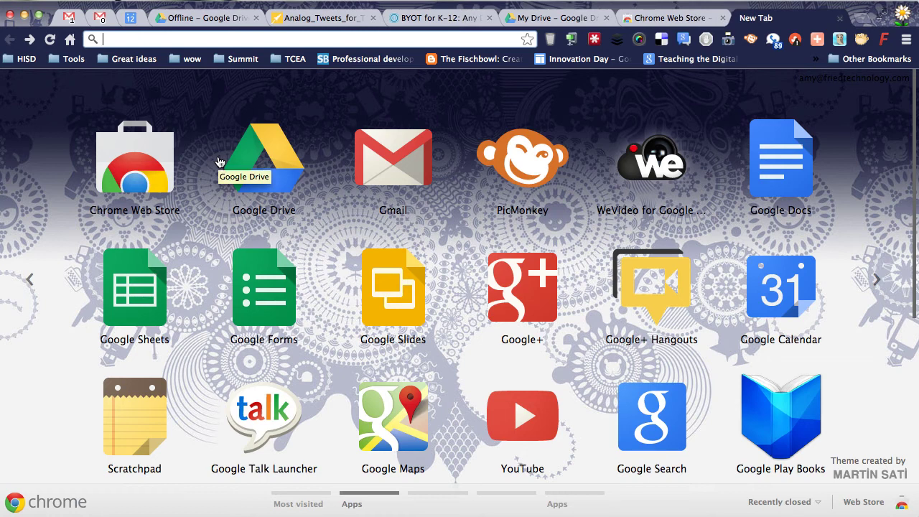
# Step: Launch WeVideo for Google Drive, sign in with the first Google account, and allow Drive access
pyautogui.click(662, 164)
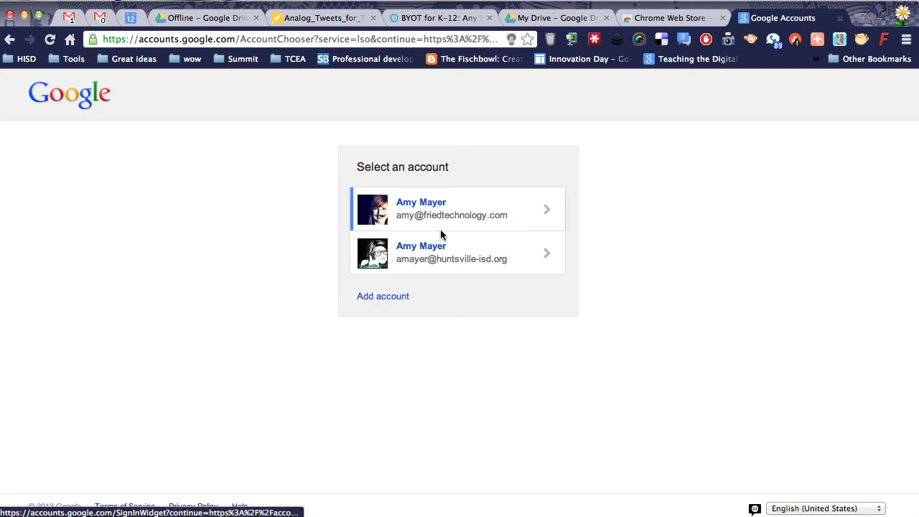
pyautogui.click(458, 208)
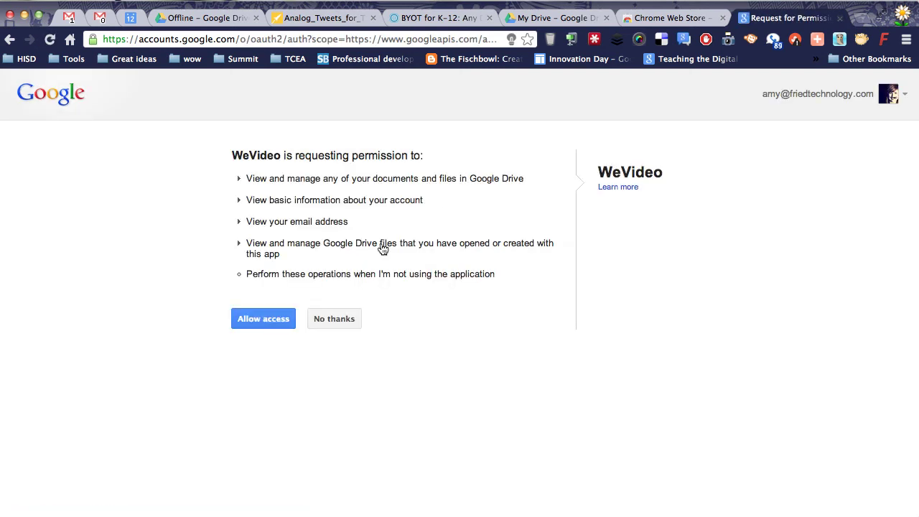
pyautogui.click(265, 320)
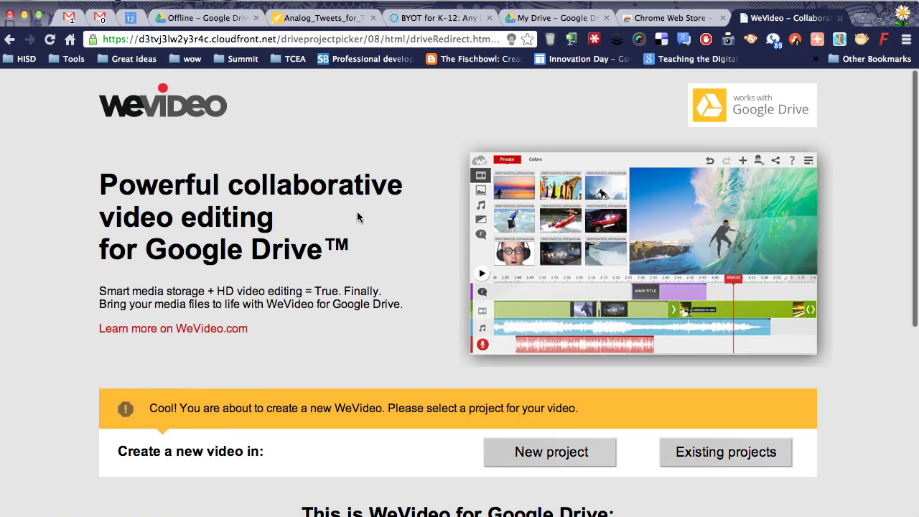
# Step: Scroll through WeVideo's project picker page for creating a new video
pyautogui.scroll(-2, 325, 216)
pyautogui.scroll(2, 325, 216)
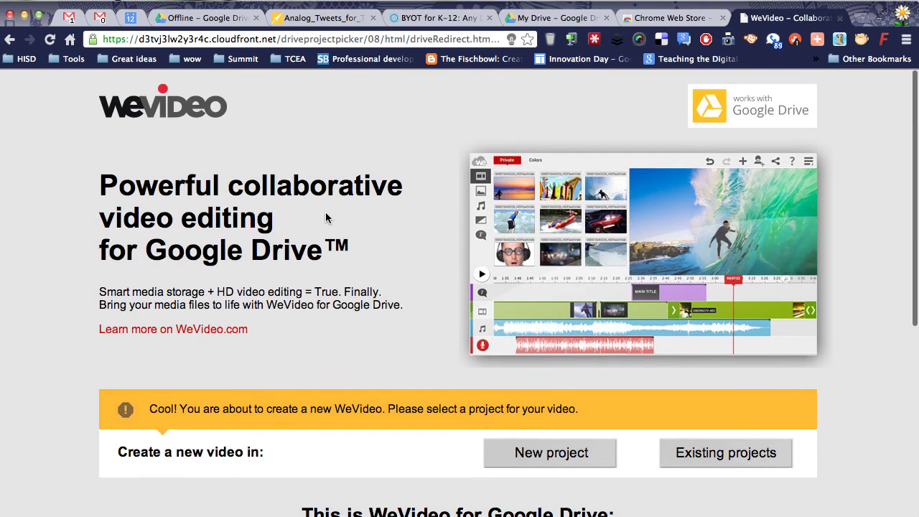
pyautogui.scroll(-4, 325, 214)
pyautogui.scroll(-5, 325, 217)
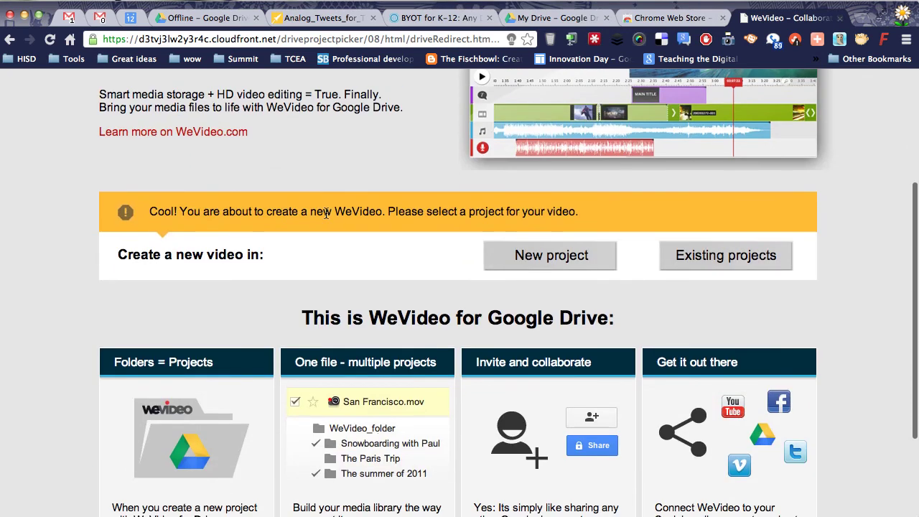
pyautogui.scroll(-2, 325, 217)
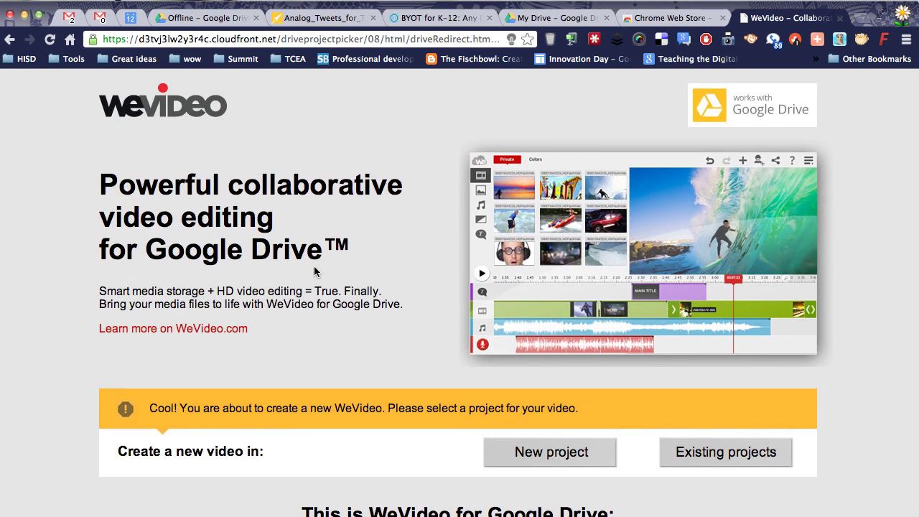
pyautogui.scroll(-5, 313, 270)
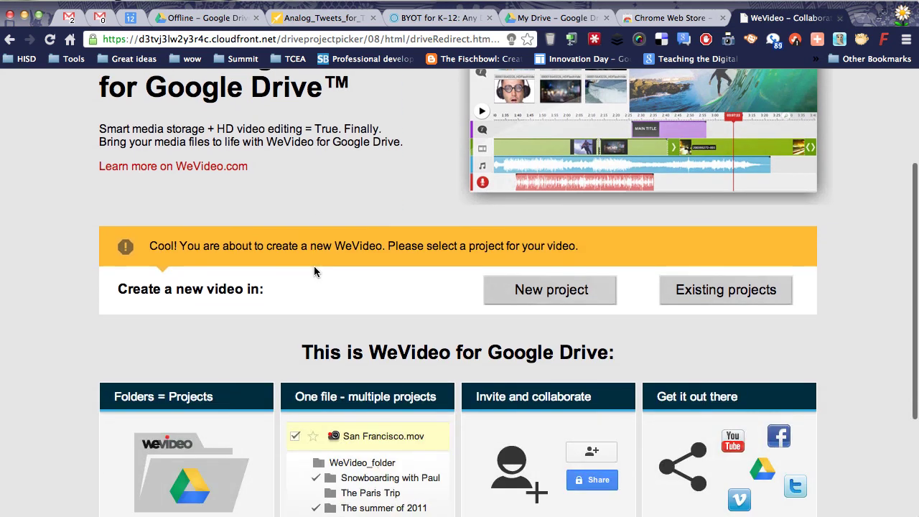
pyautogui.scroll(5, 314, 271)
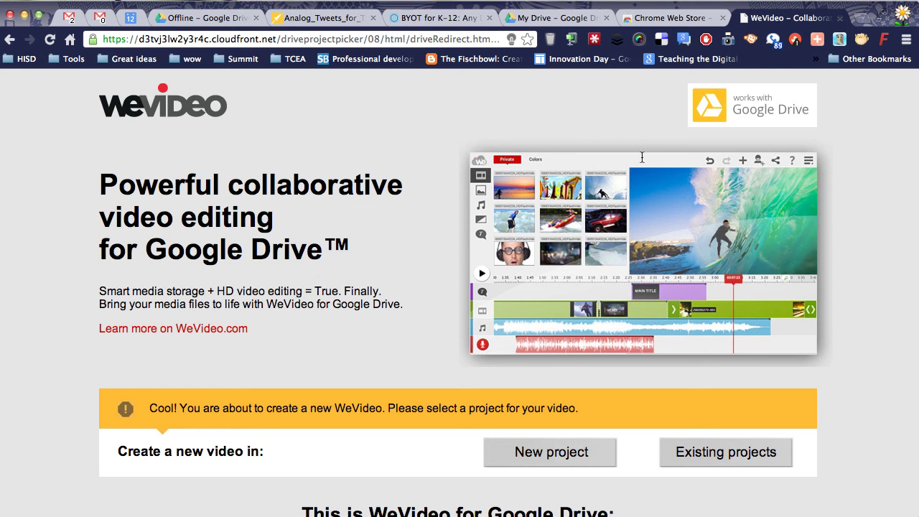
pyautogui.click(682, 6)
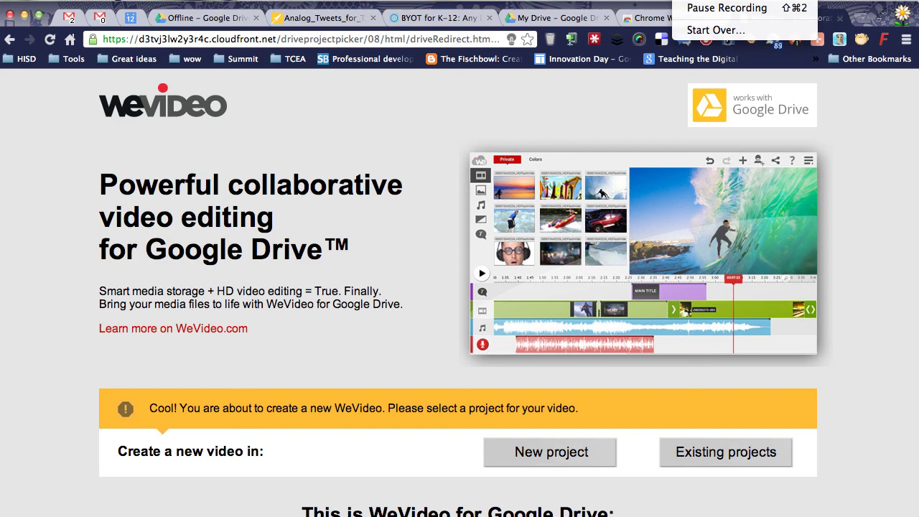